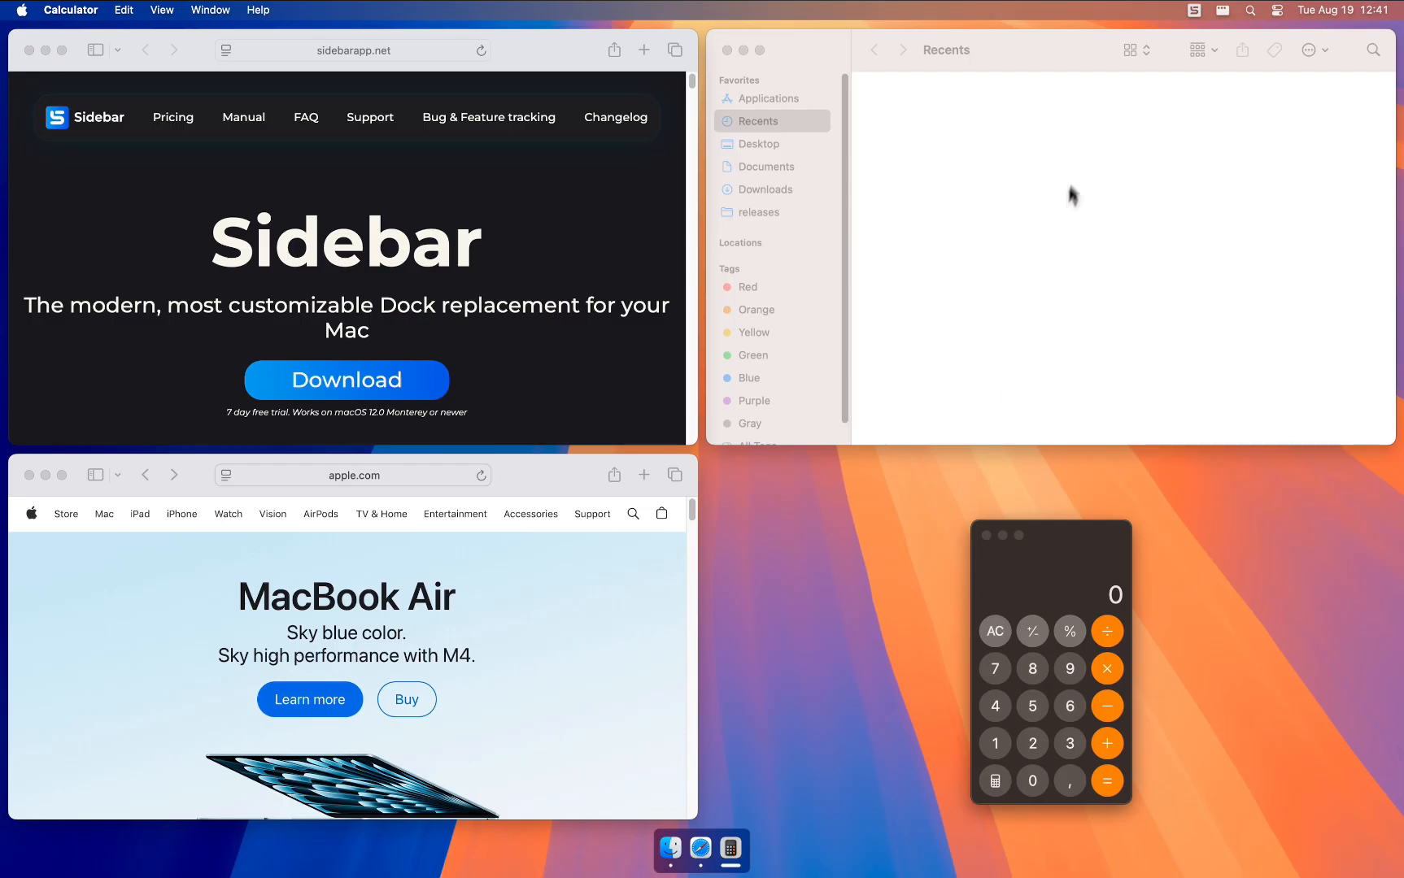
Step: Review the context menu style options in Sidebar's Behaviour settings and close the settings window
click(1193, 10)
click(1209, 53)
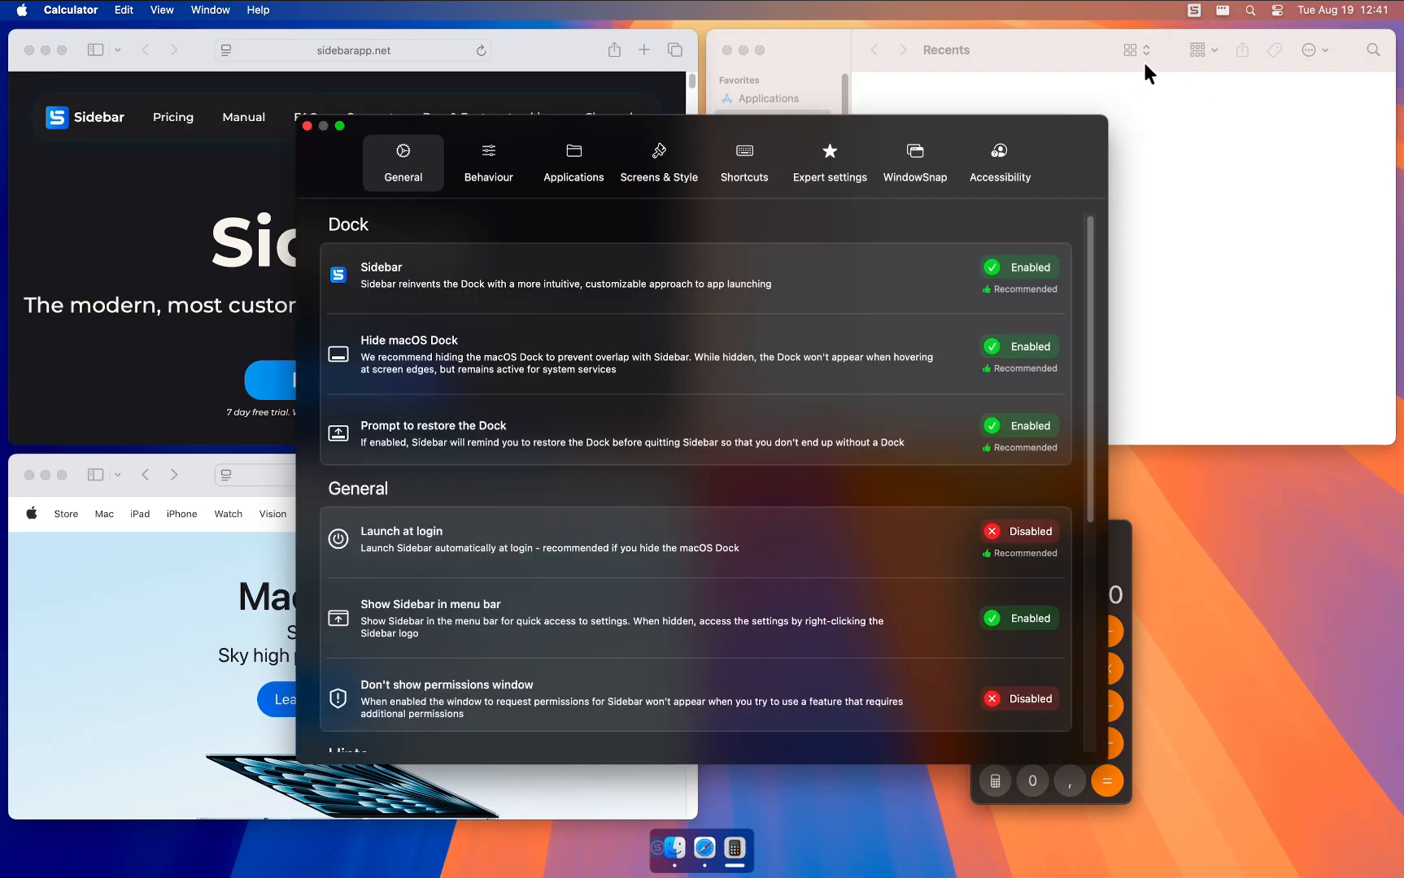
click(488, 176)
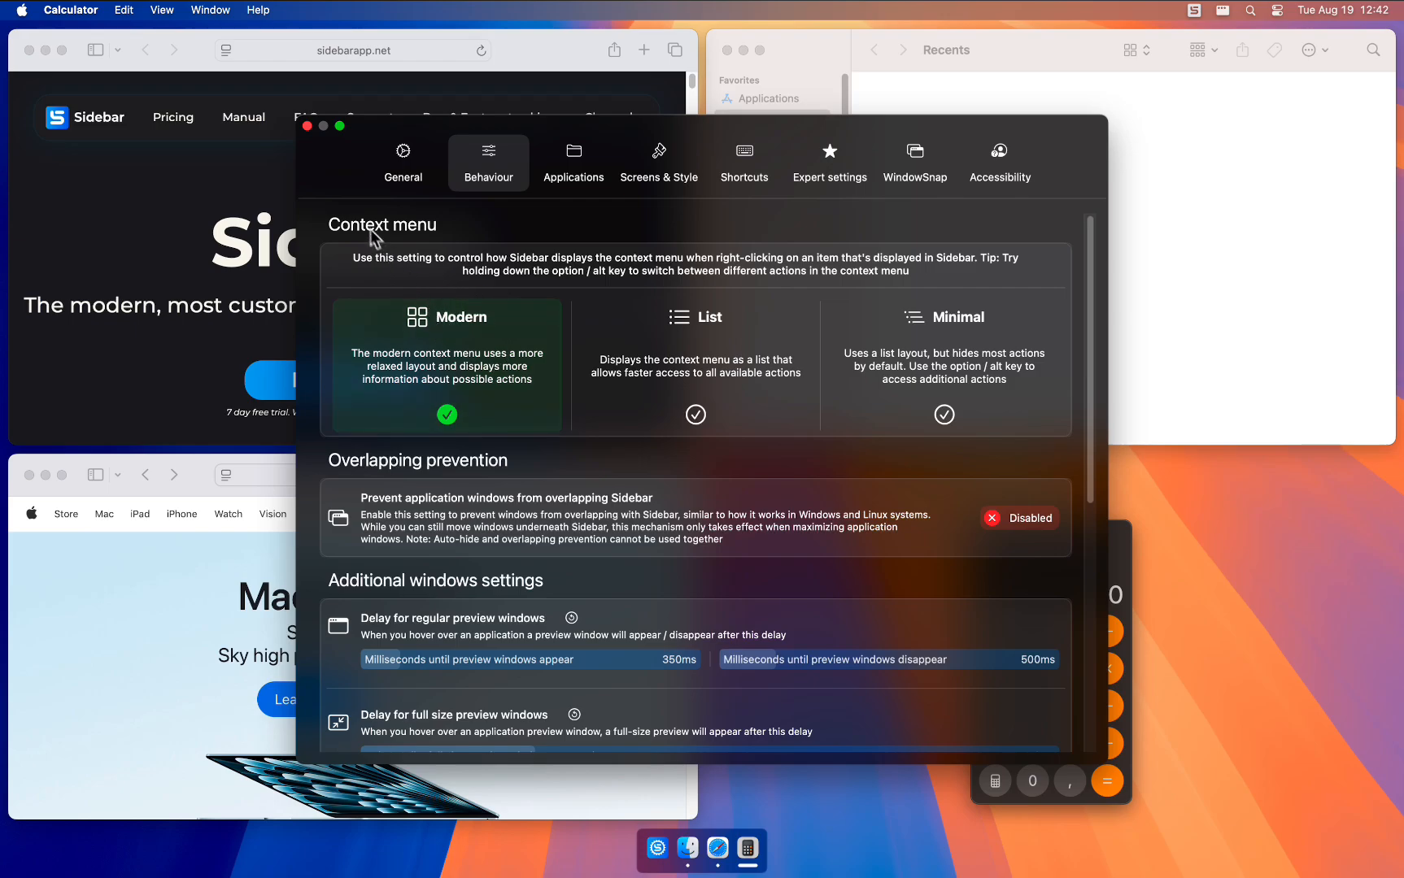
click(307, 126)
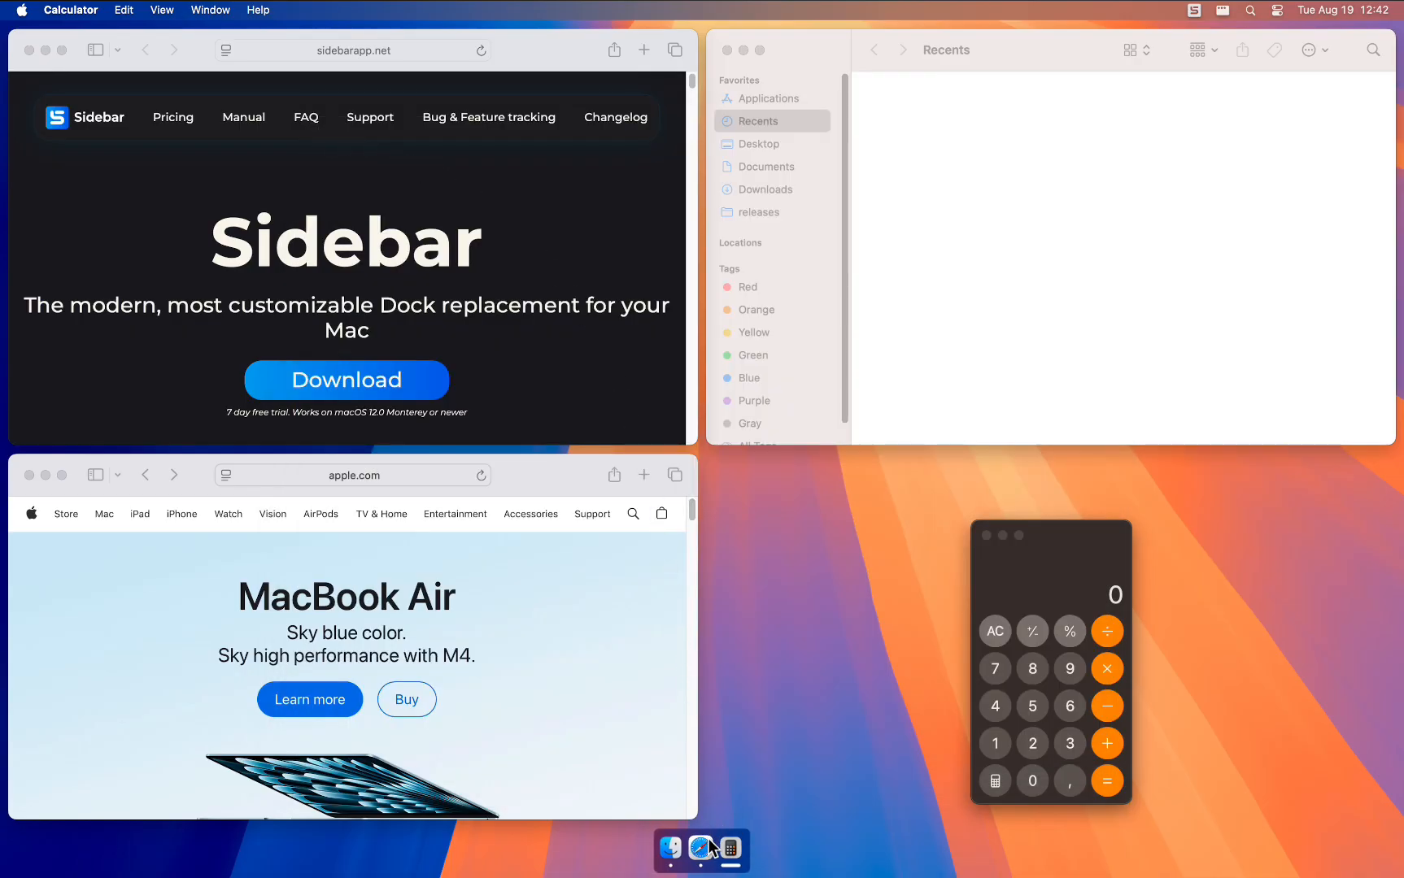
Step: Open Safari's context menu in the dock and cycle its window previews through the list layout to the large thumbnail layout
mouse_move(706, 851)
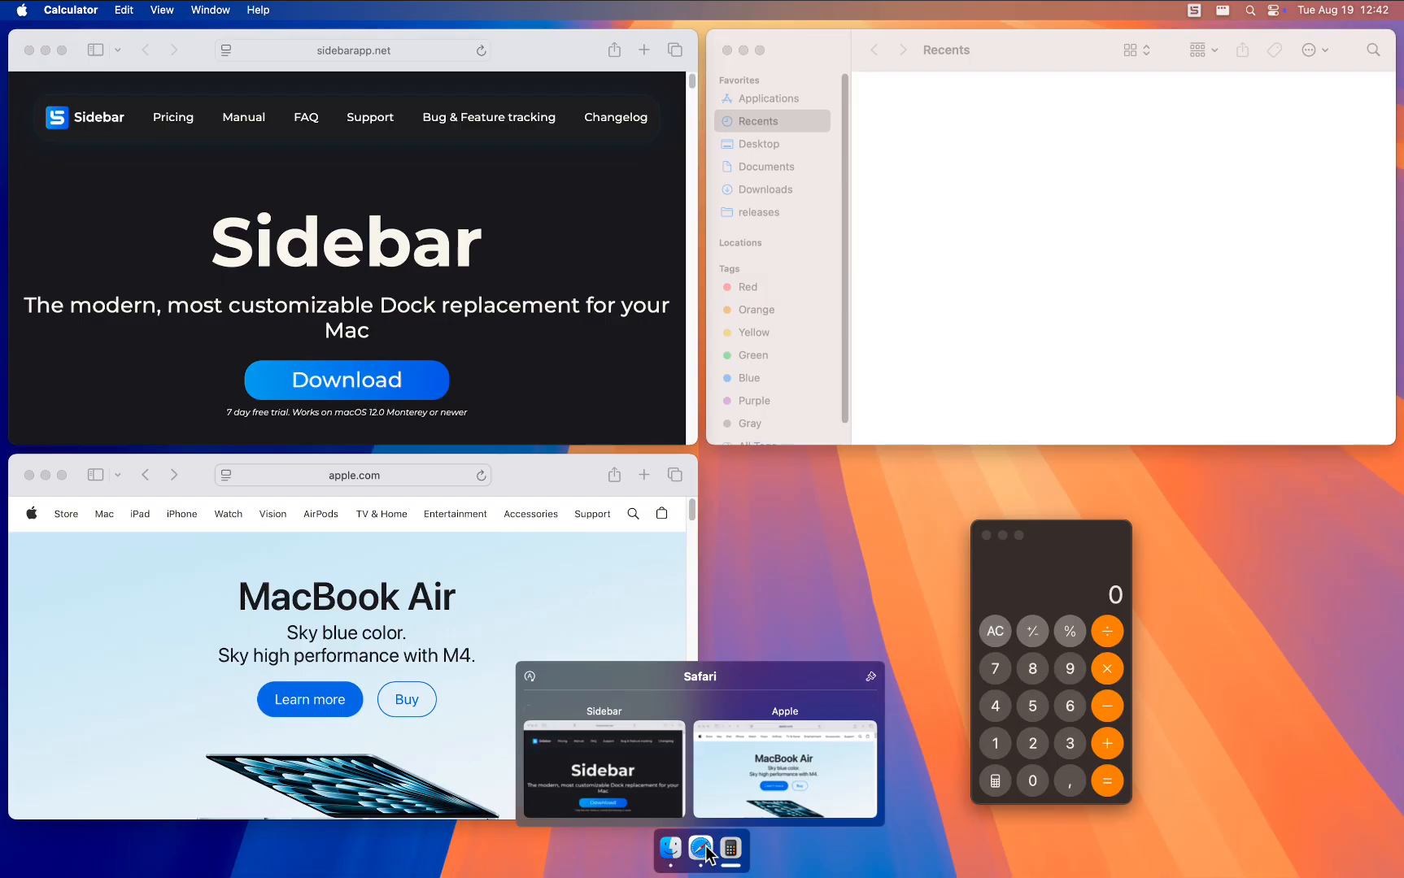
right_click(706, 851)
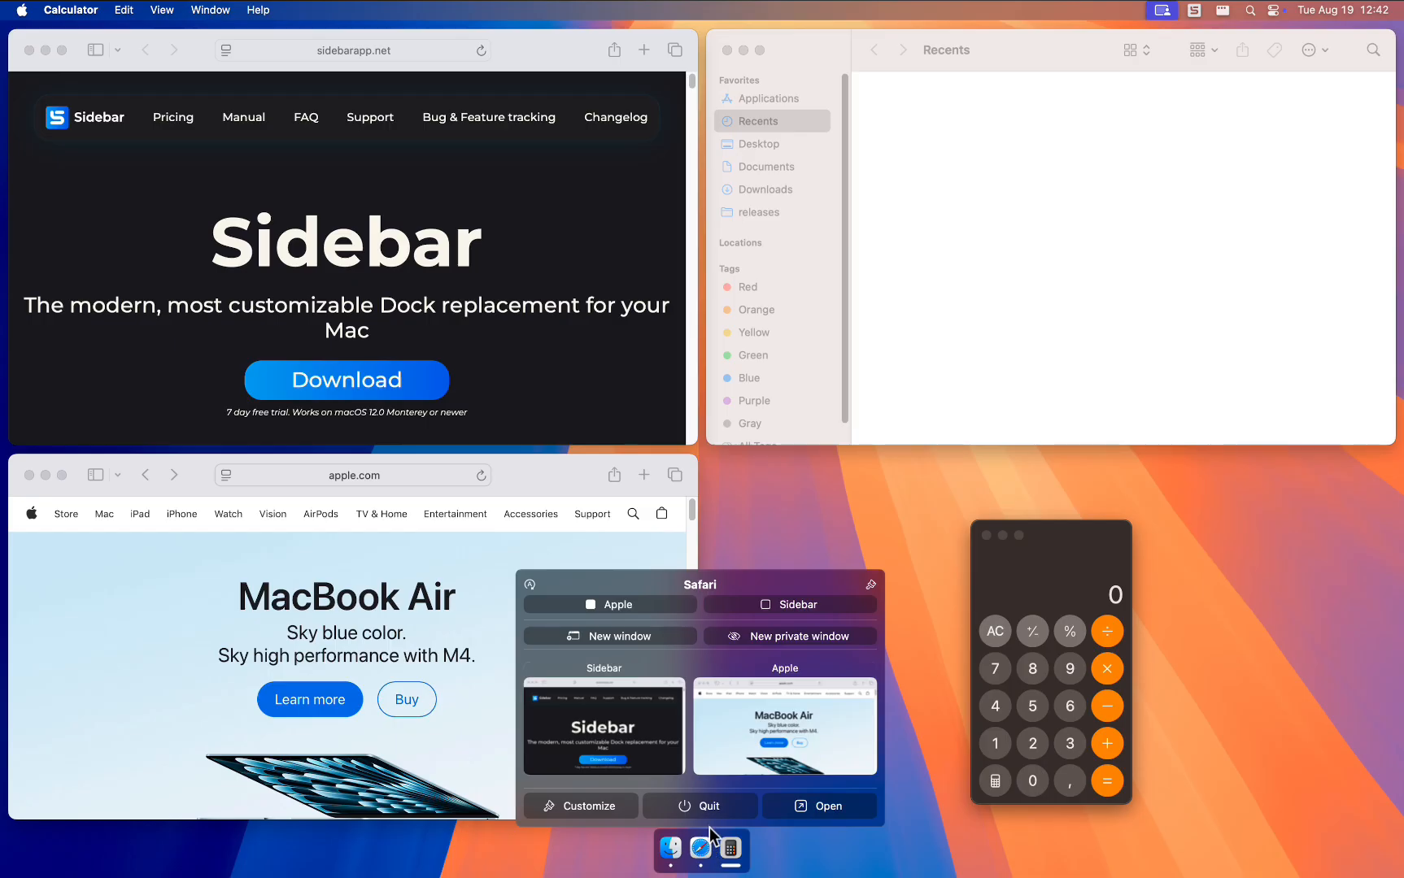
mouse_move(721, 717)
mouse_move(775, 605)
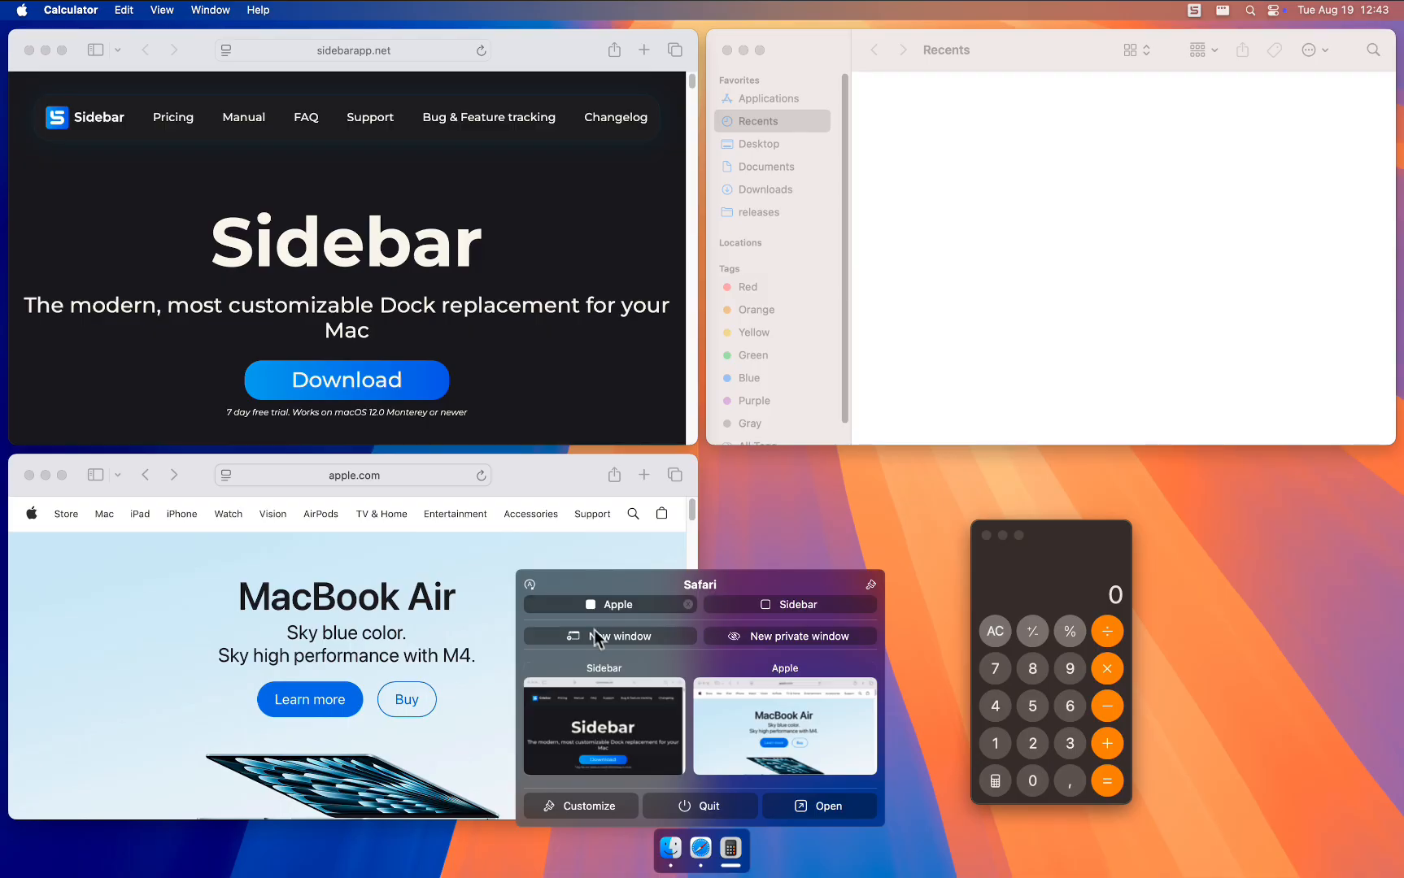
click(530, 584)
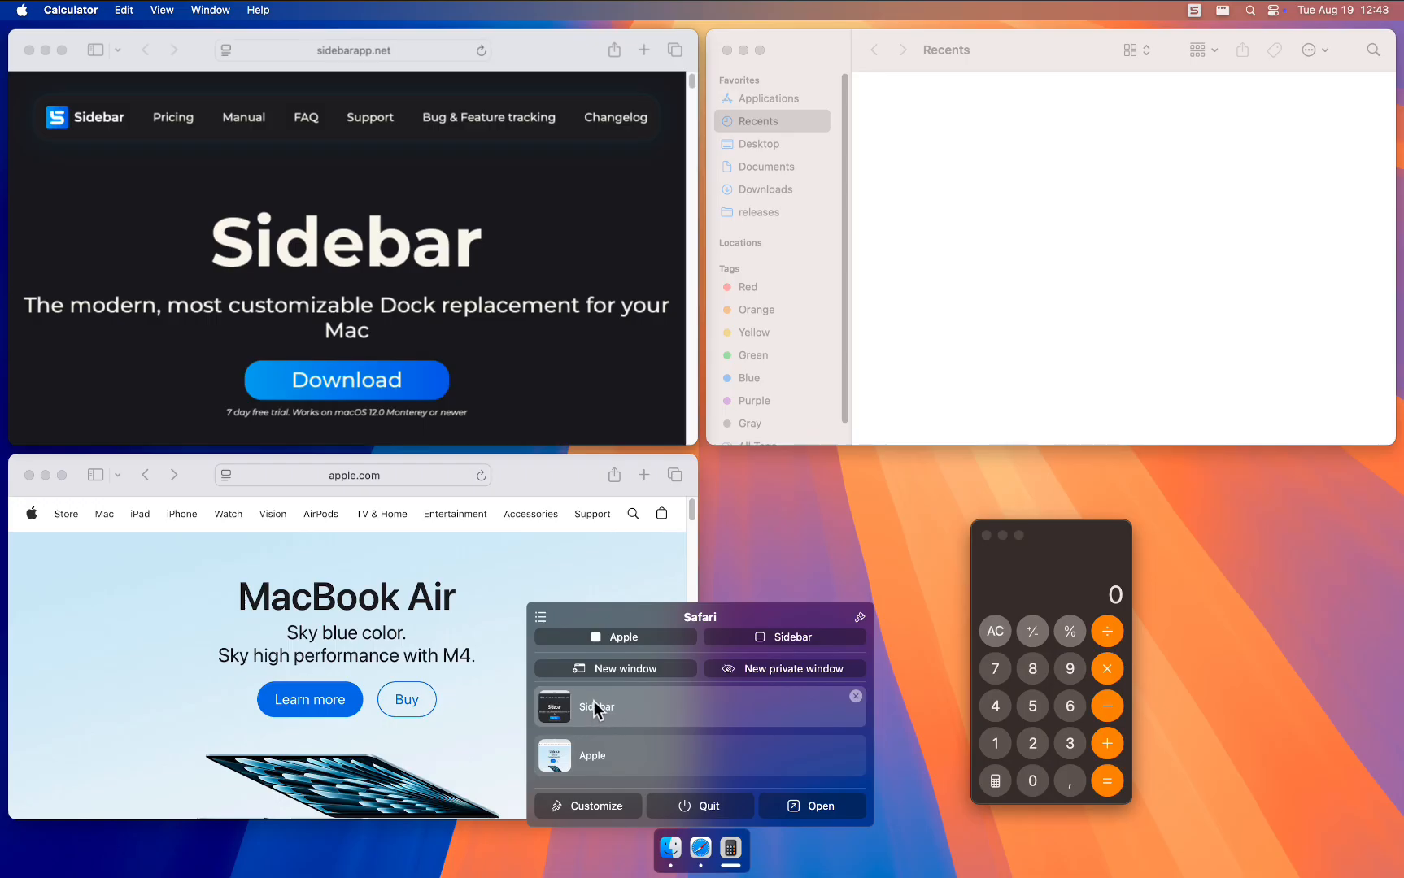
click(543, 620)
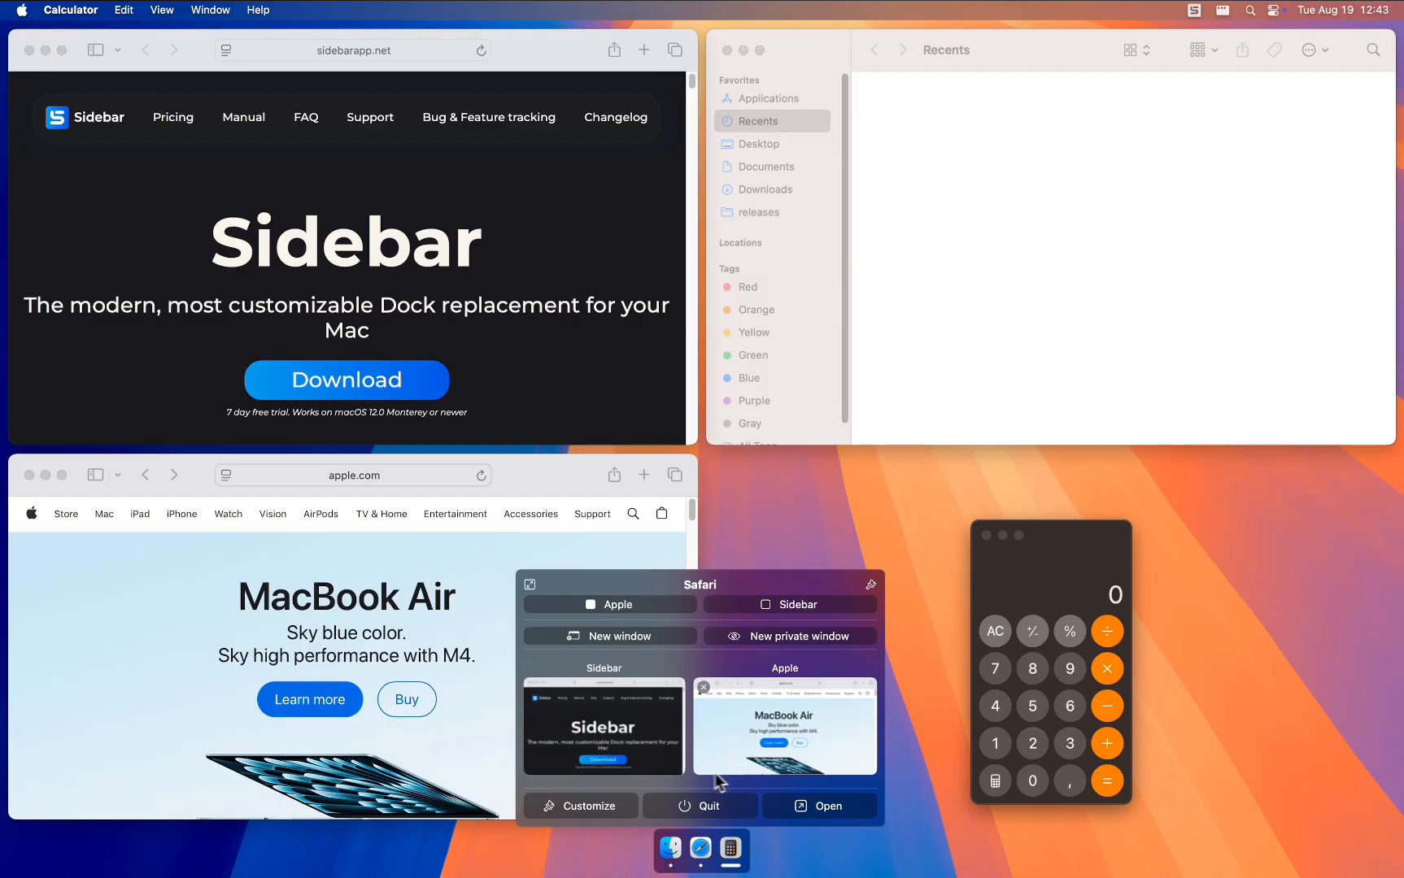
Step: Enter customisation mode from Safari's menu and open the new-icon file selection for Safari, cancelling without choosing a file
click(620, 812)
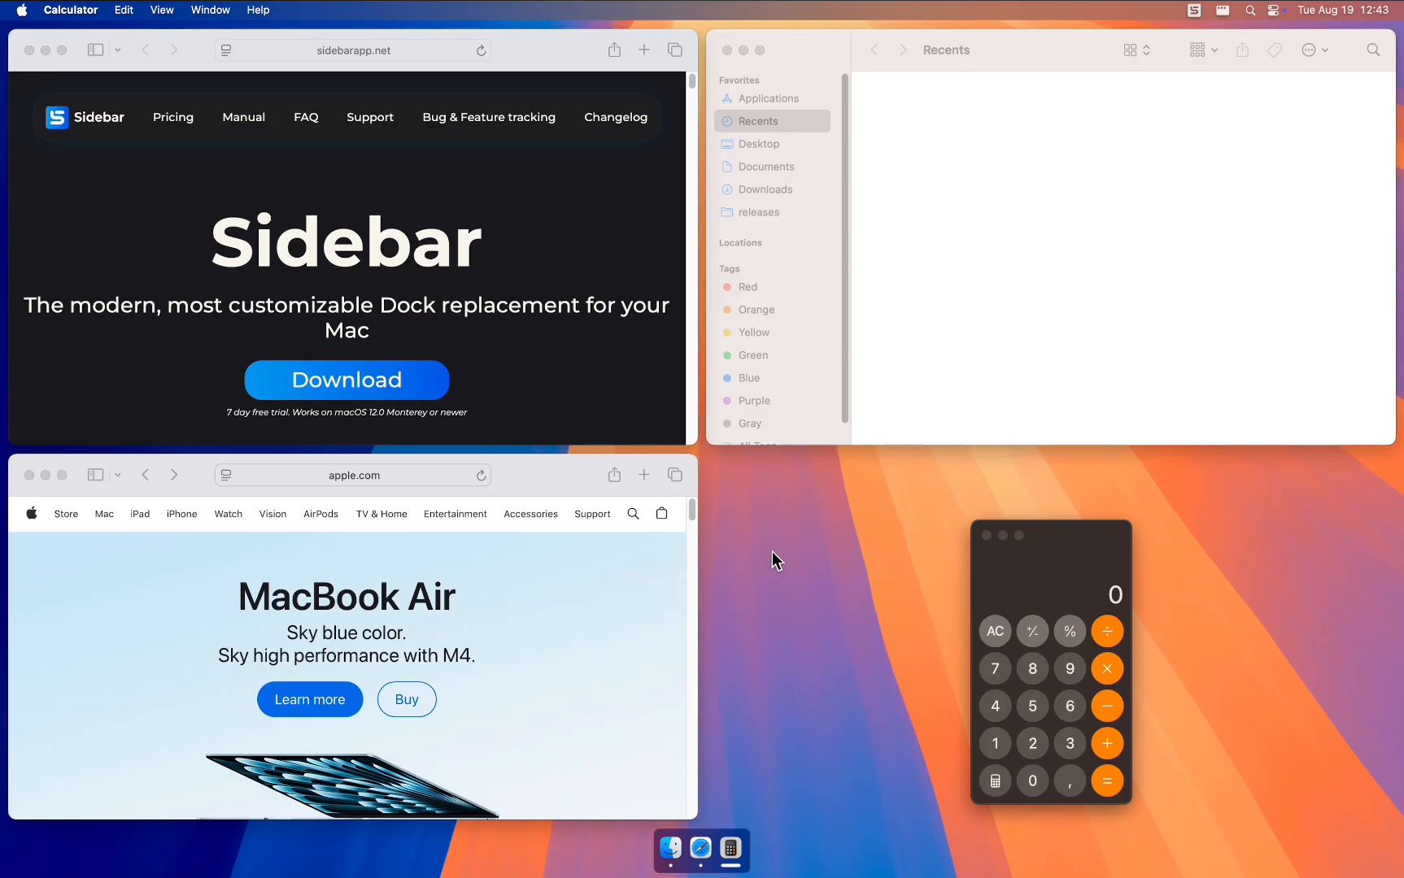
mouse_move(701, 849)
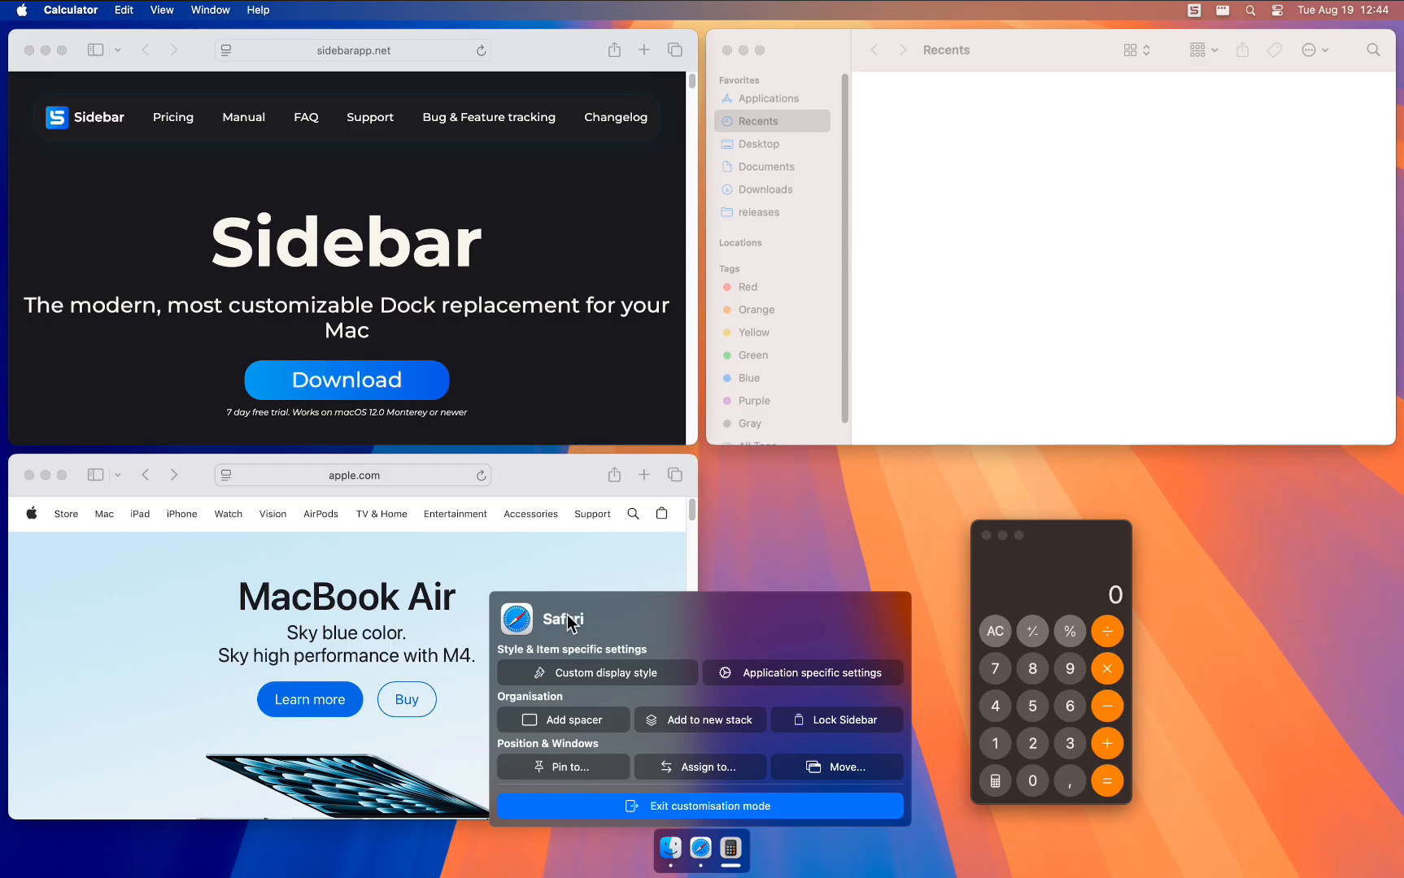
click(518, 622)
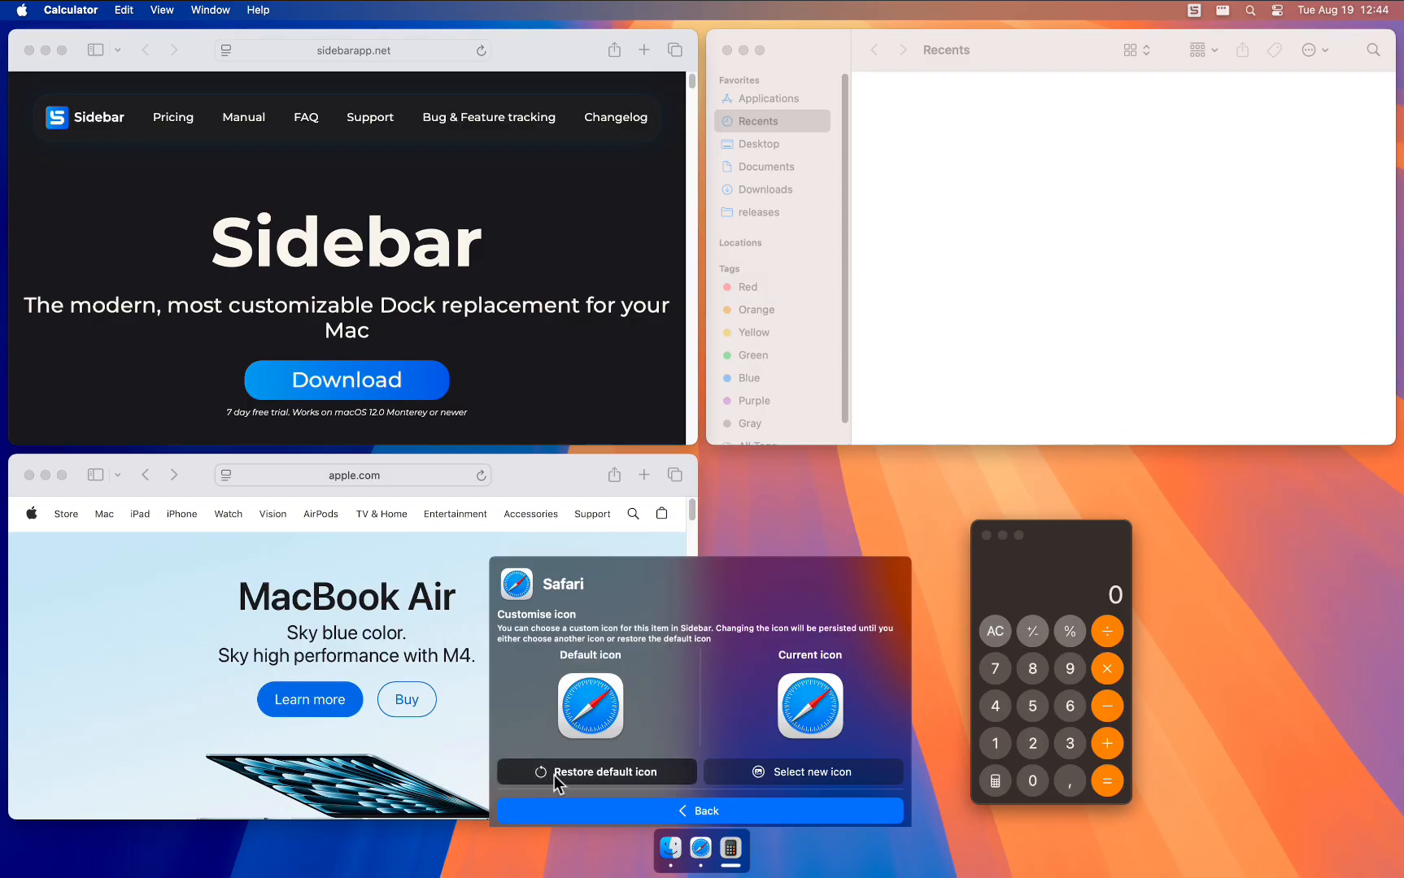
click(800, 775)
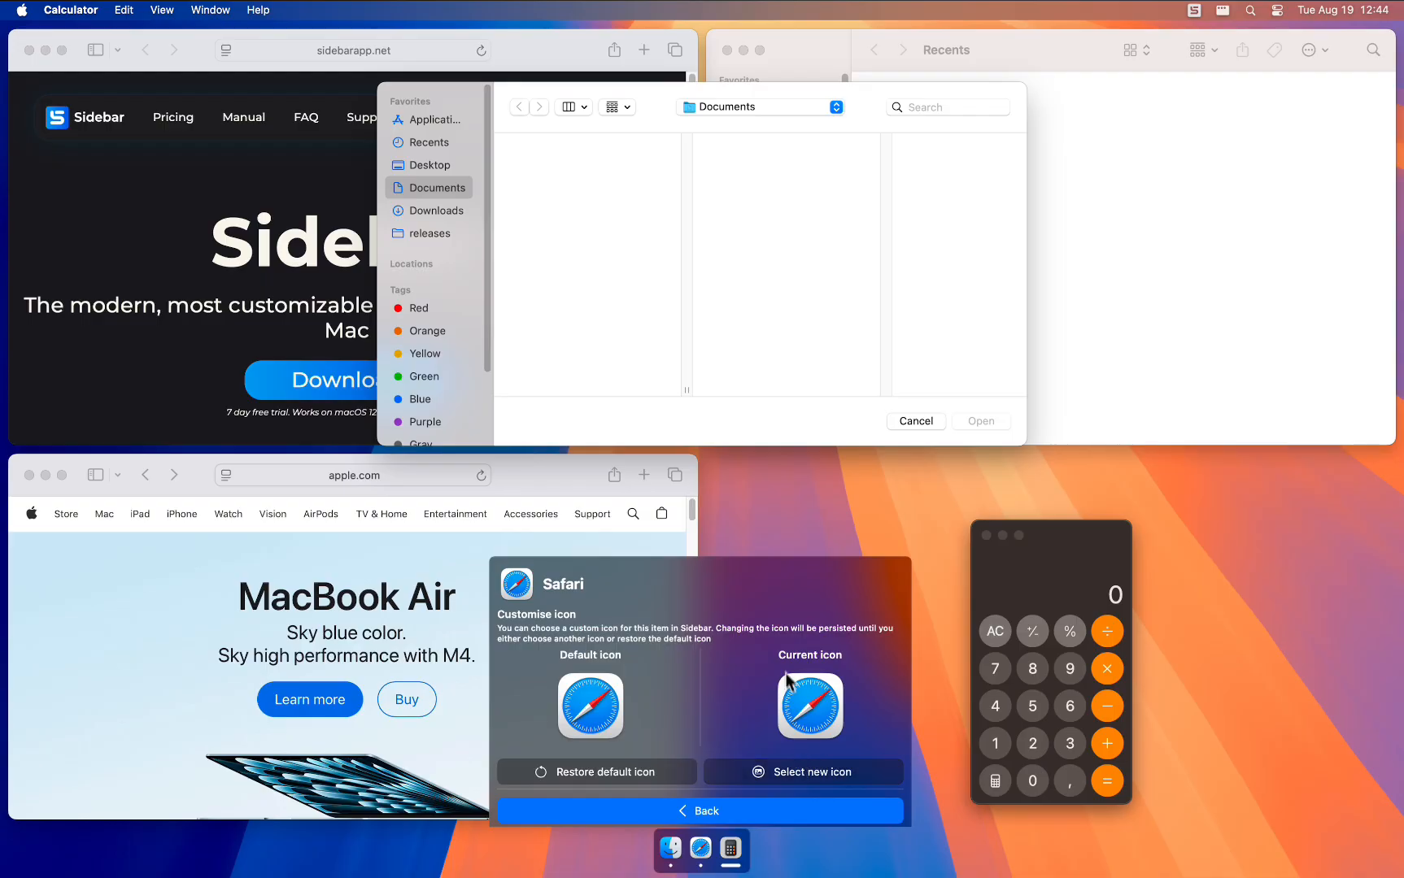
click(915, 421)
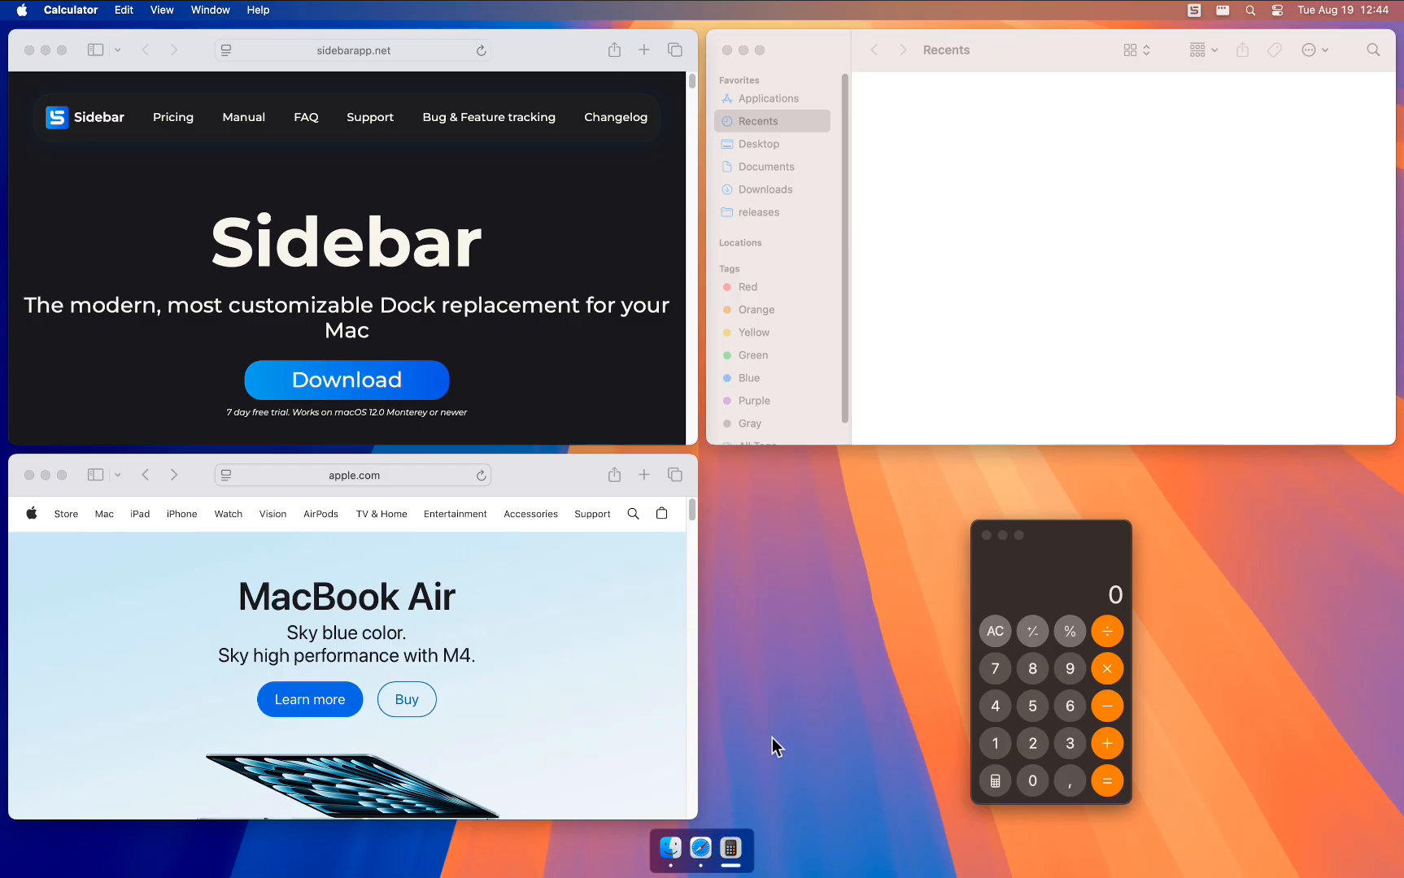
Step: Rename the Safari dock item to "Safari New" and exit customisation mode
click(702, 850)
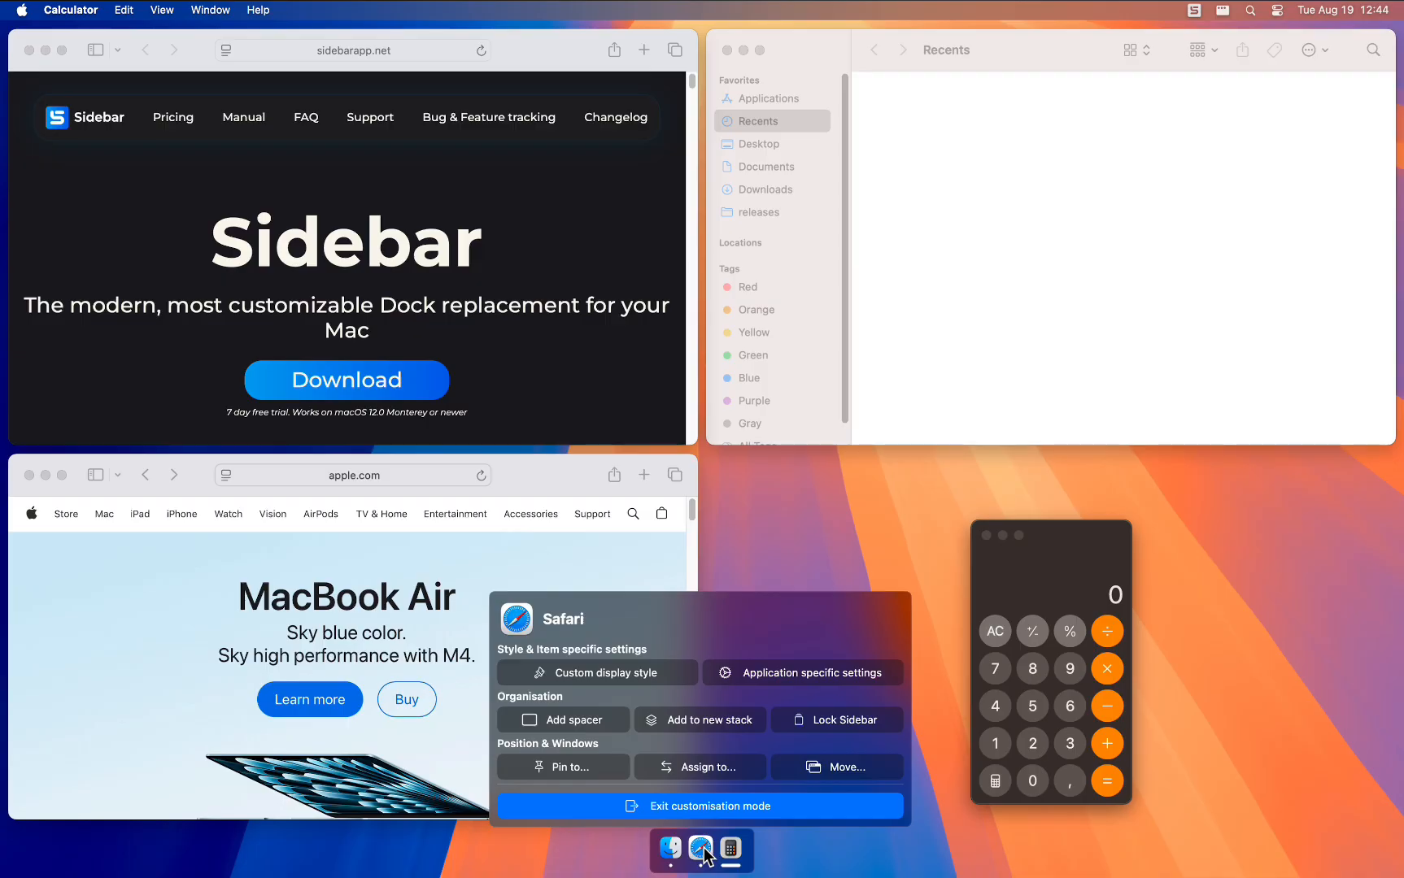
click(567, 626)
click(573, 622)
text(New)
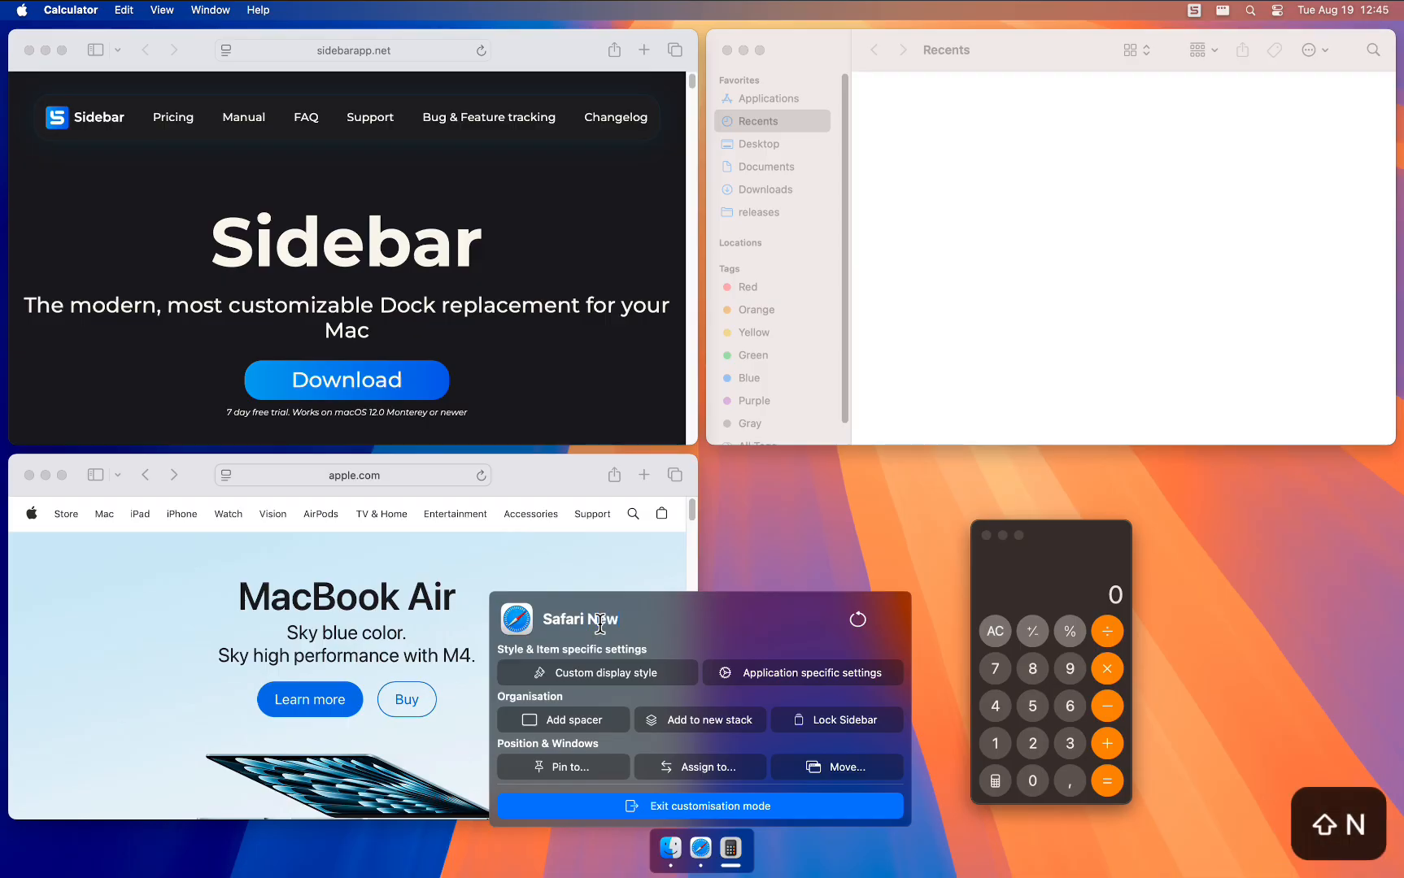
key(Return)
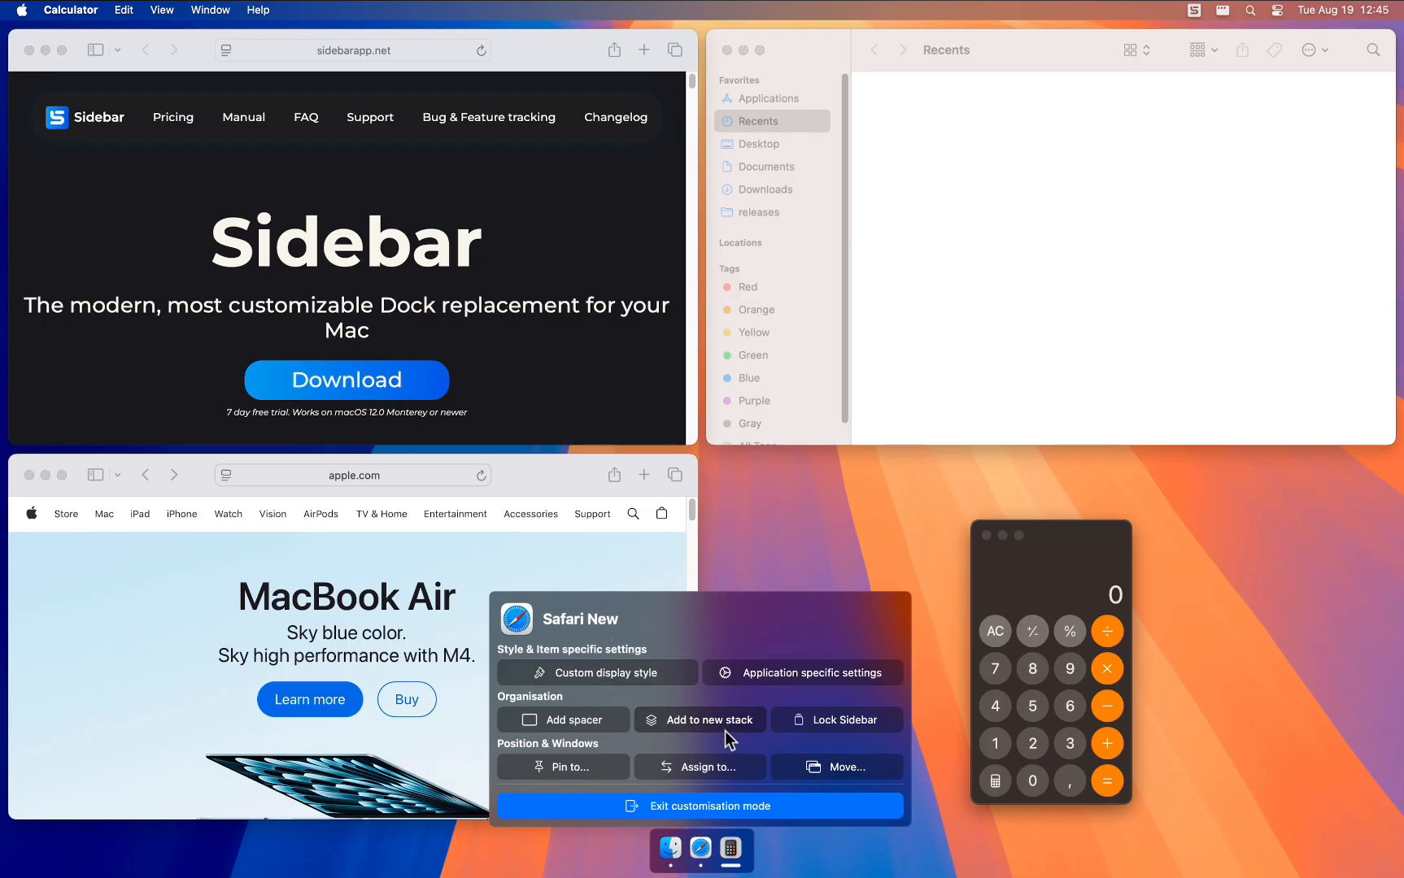
click(701, 808)
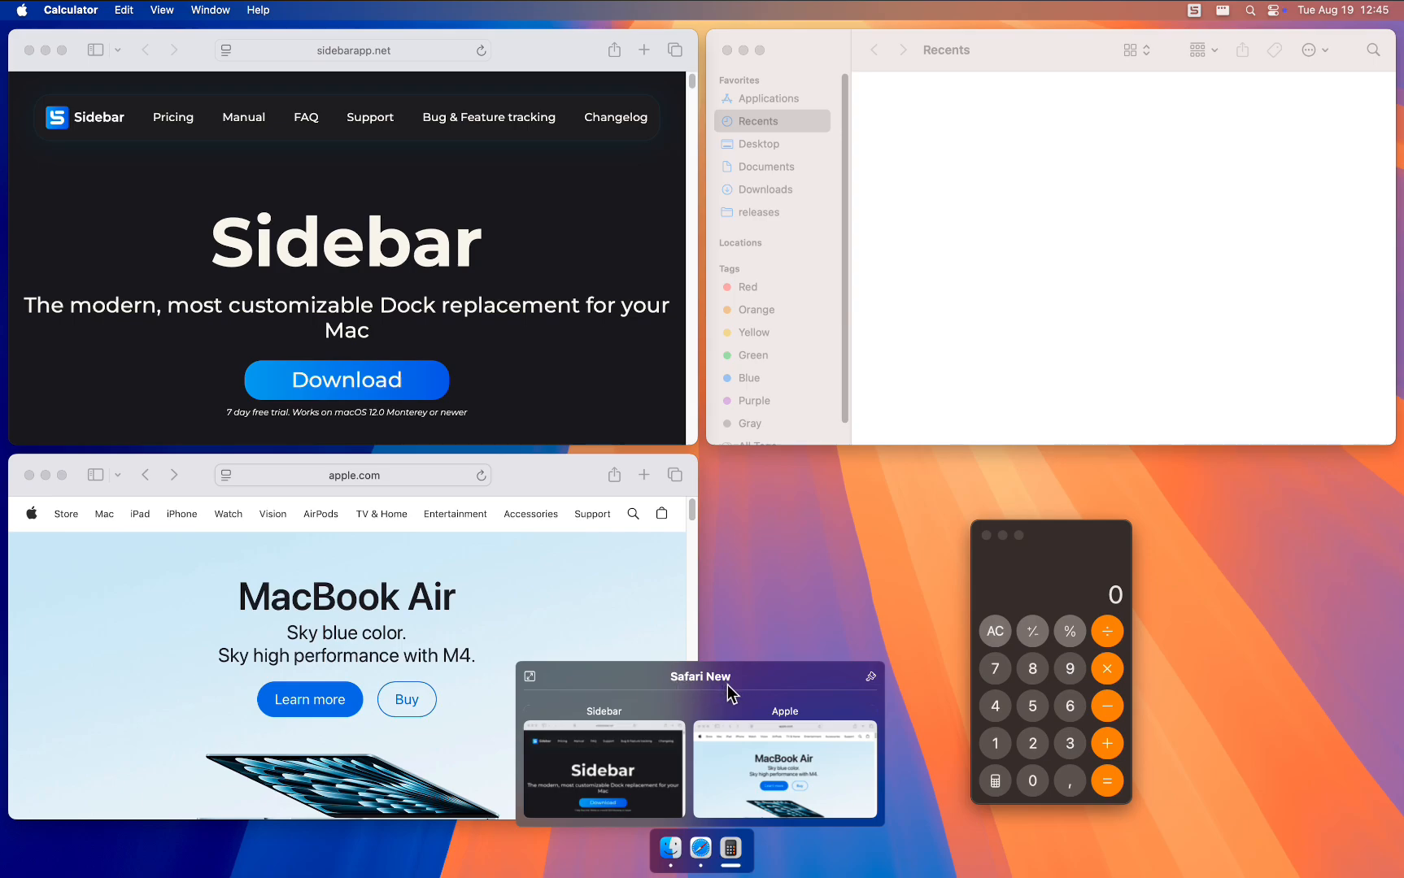
Step: Re-enter customisation mode for the renamed Safari item and restore its default name
right_click(707, 860)
click(620, 813)
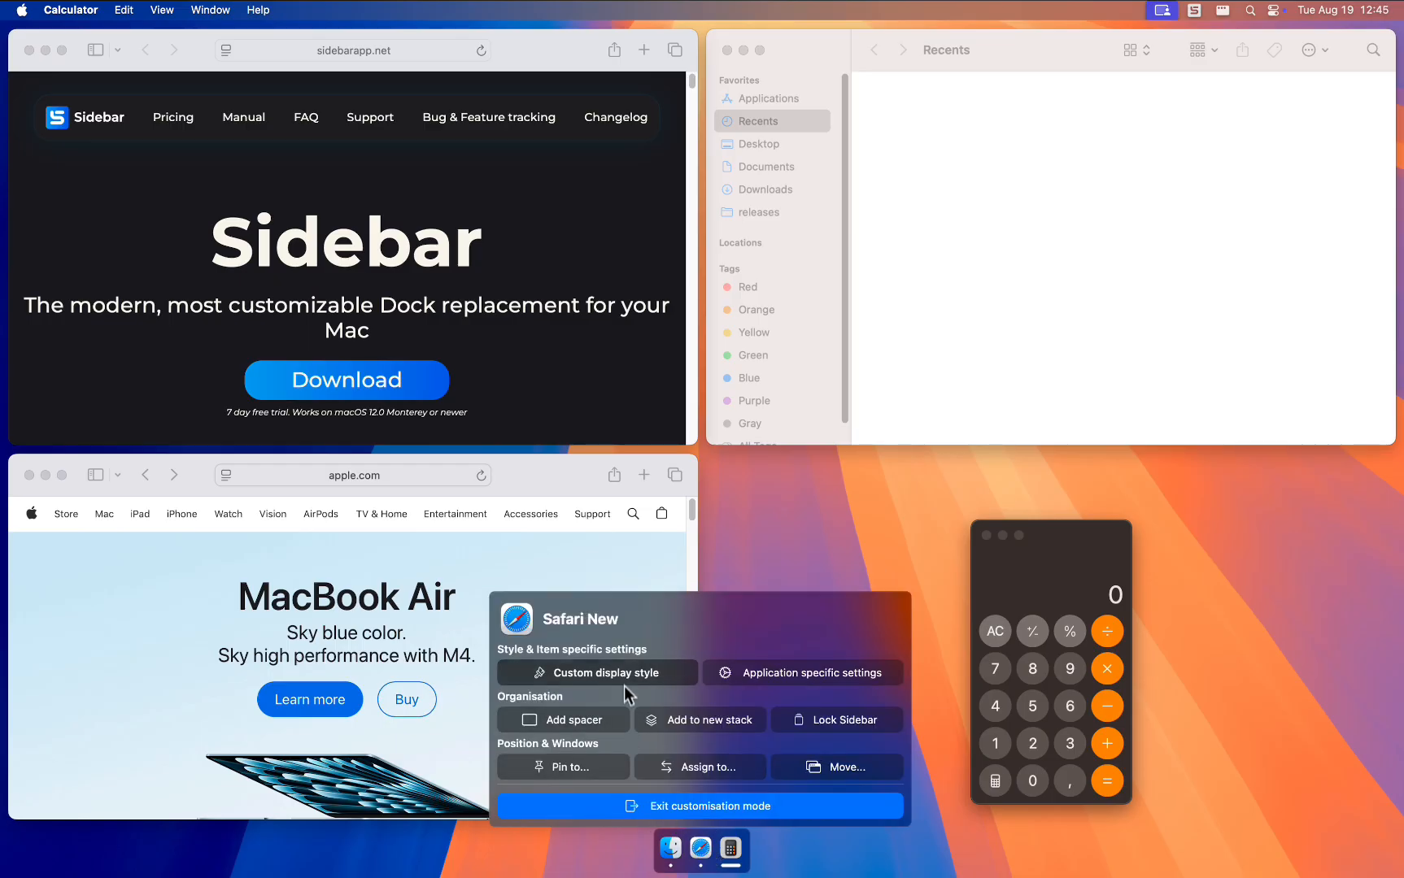
click(606, 623)
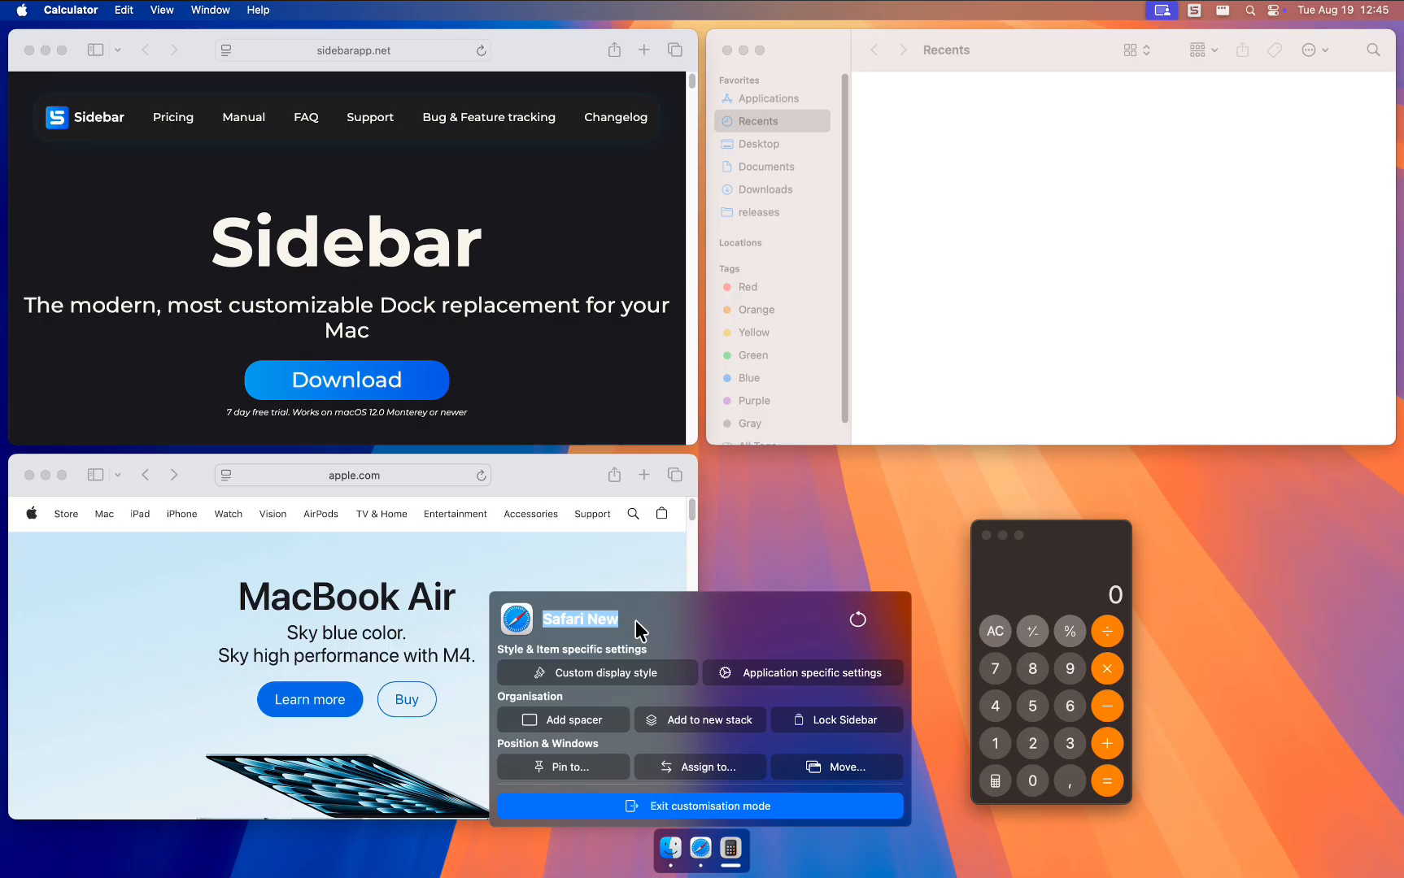
click(856, 622)
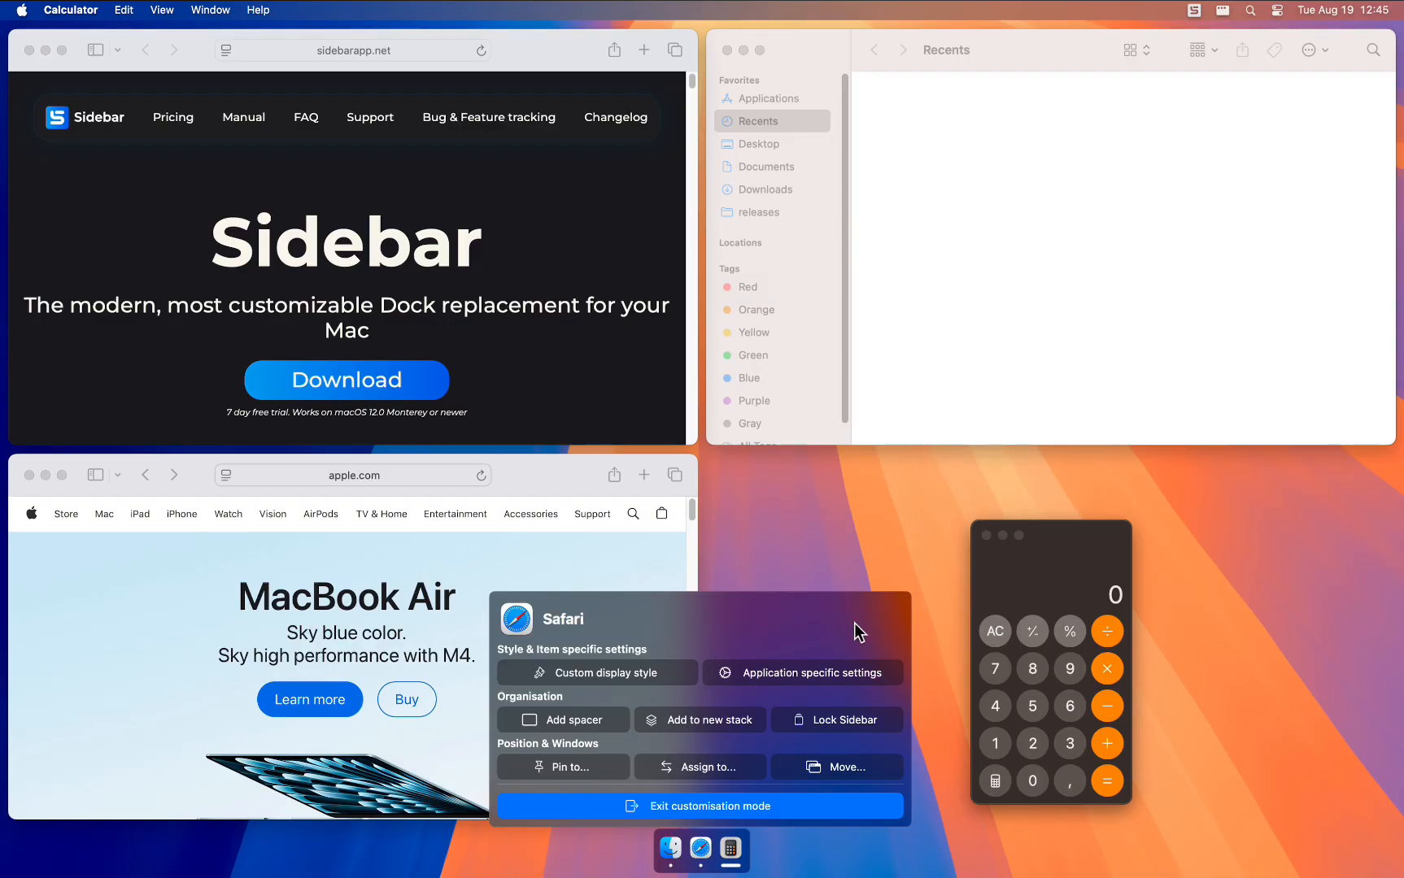
Step: Try the macOS, Ungrouped labeled and Hybrid display styles on Safari, and return it to No custom display style
click(633, 677)
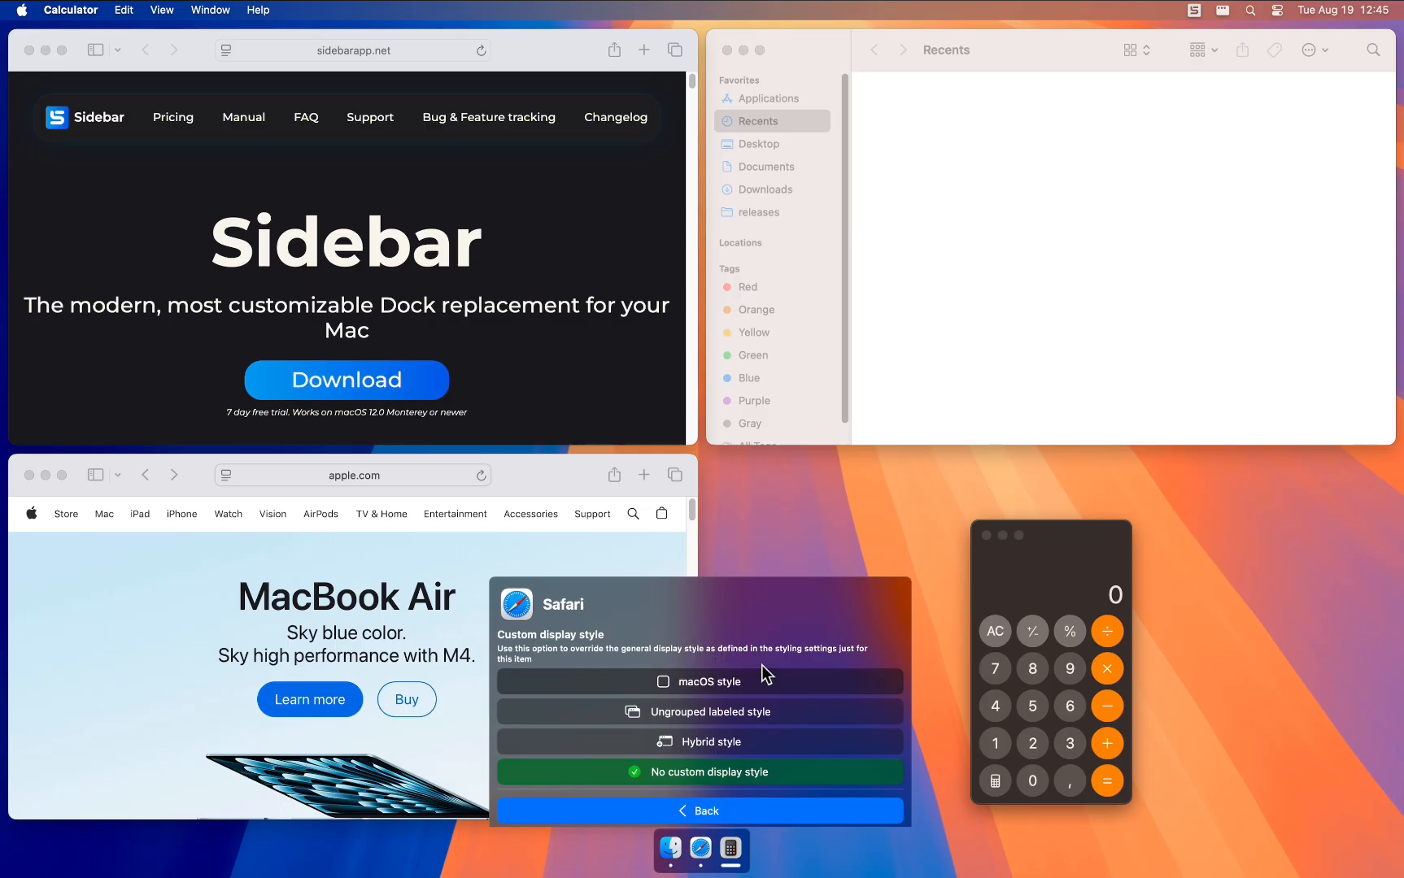
click(703, 686)
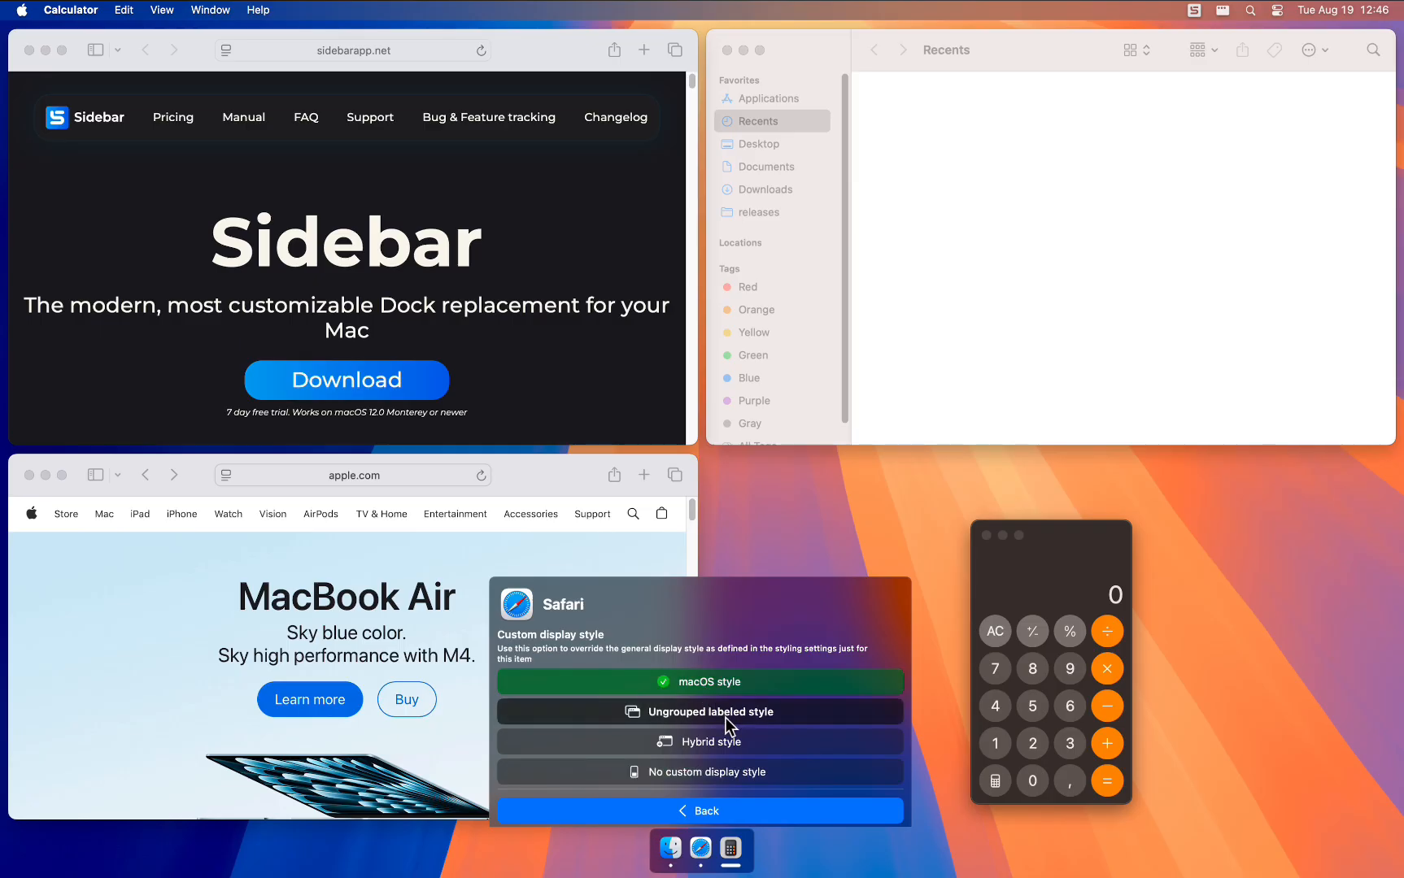
click(726, 718)
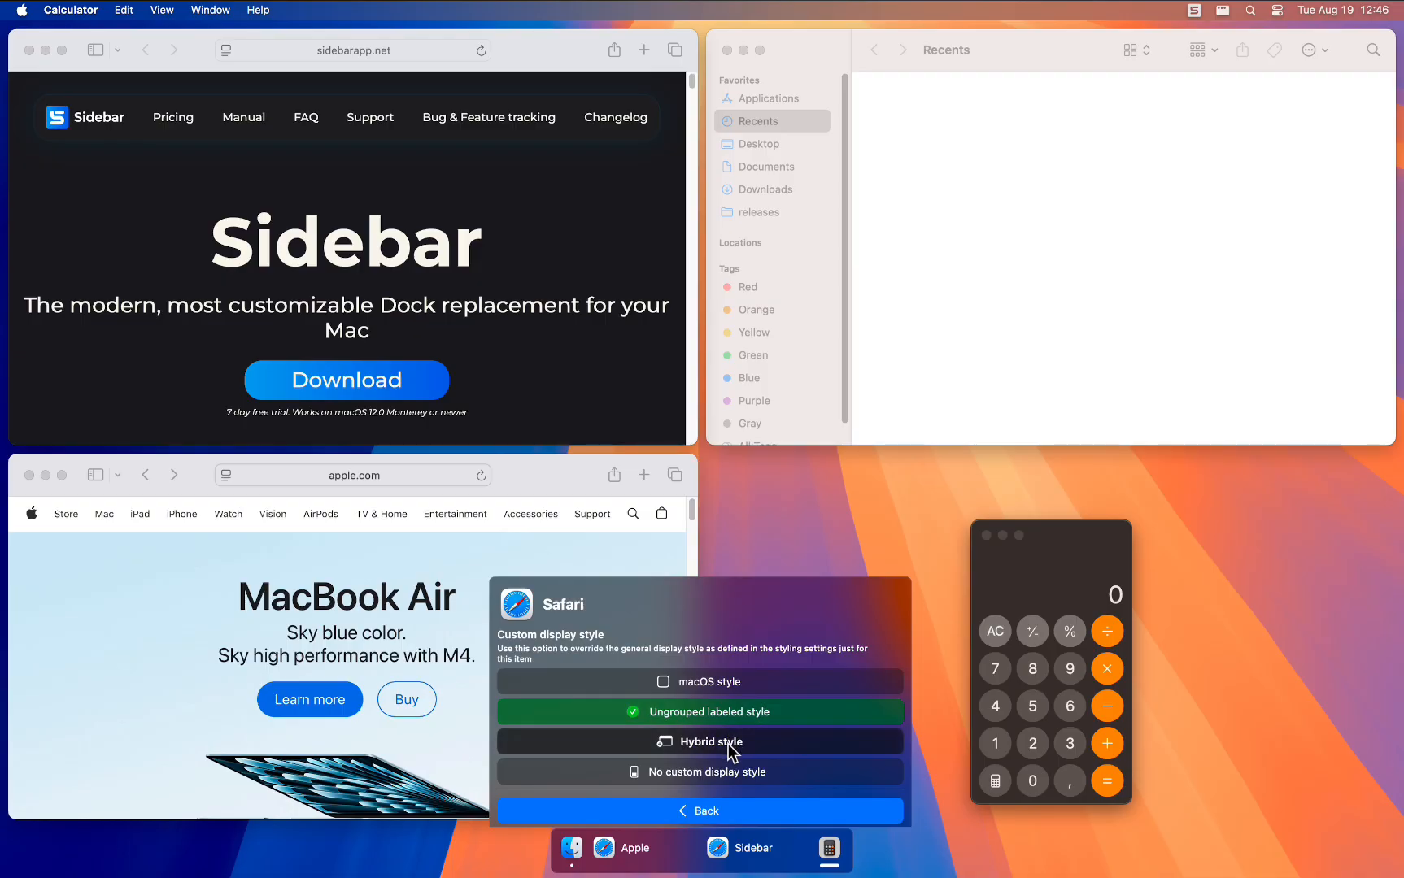
click(728, 745)
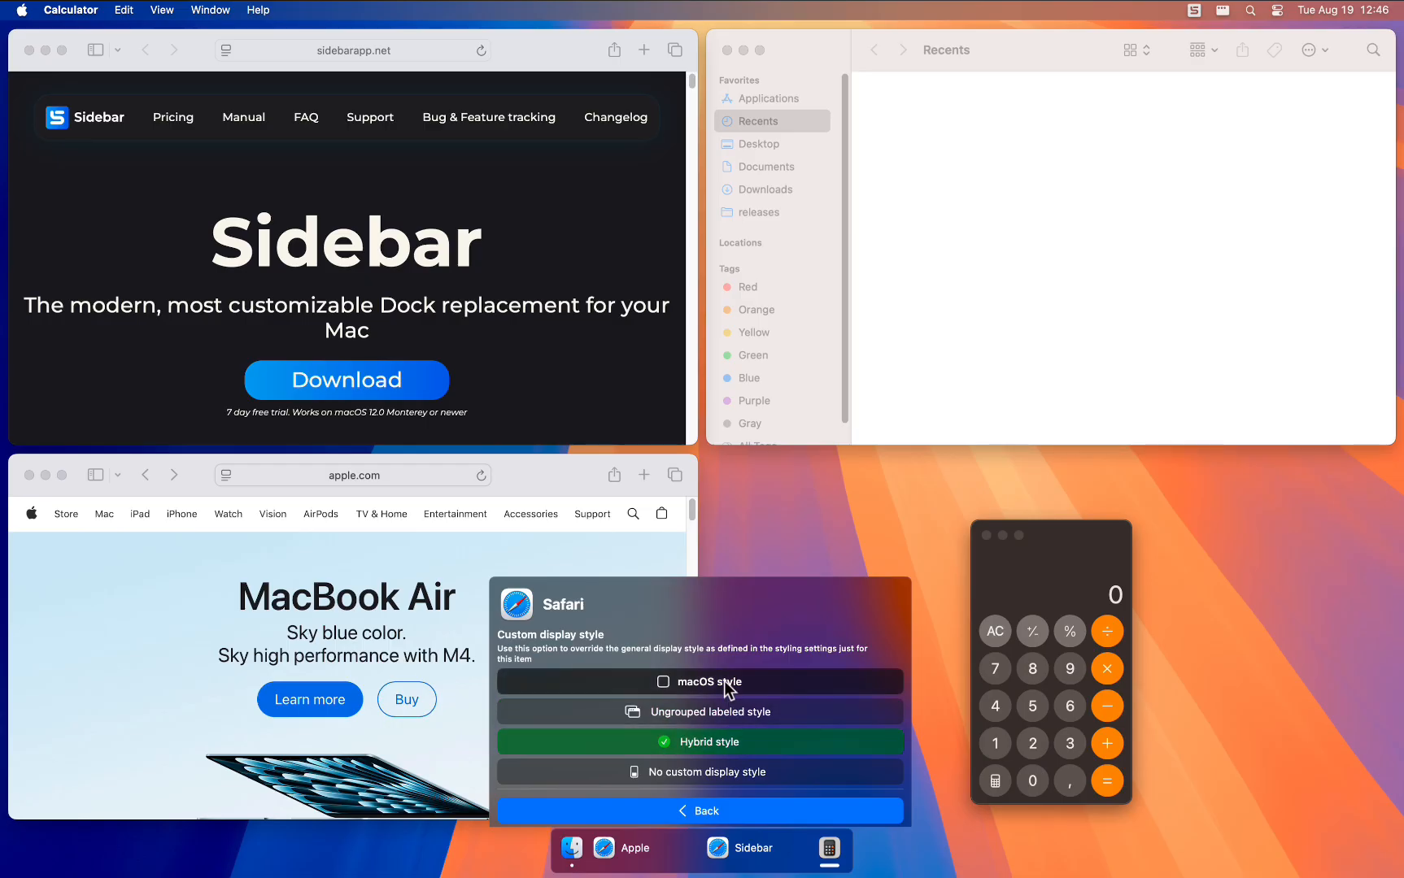
click(745, 774)
click(728, 809)
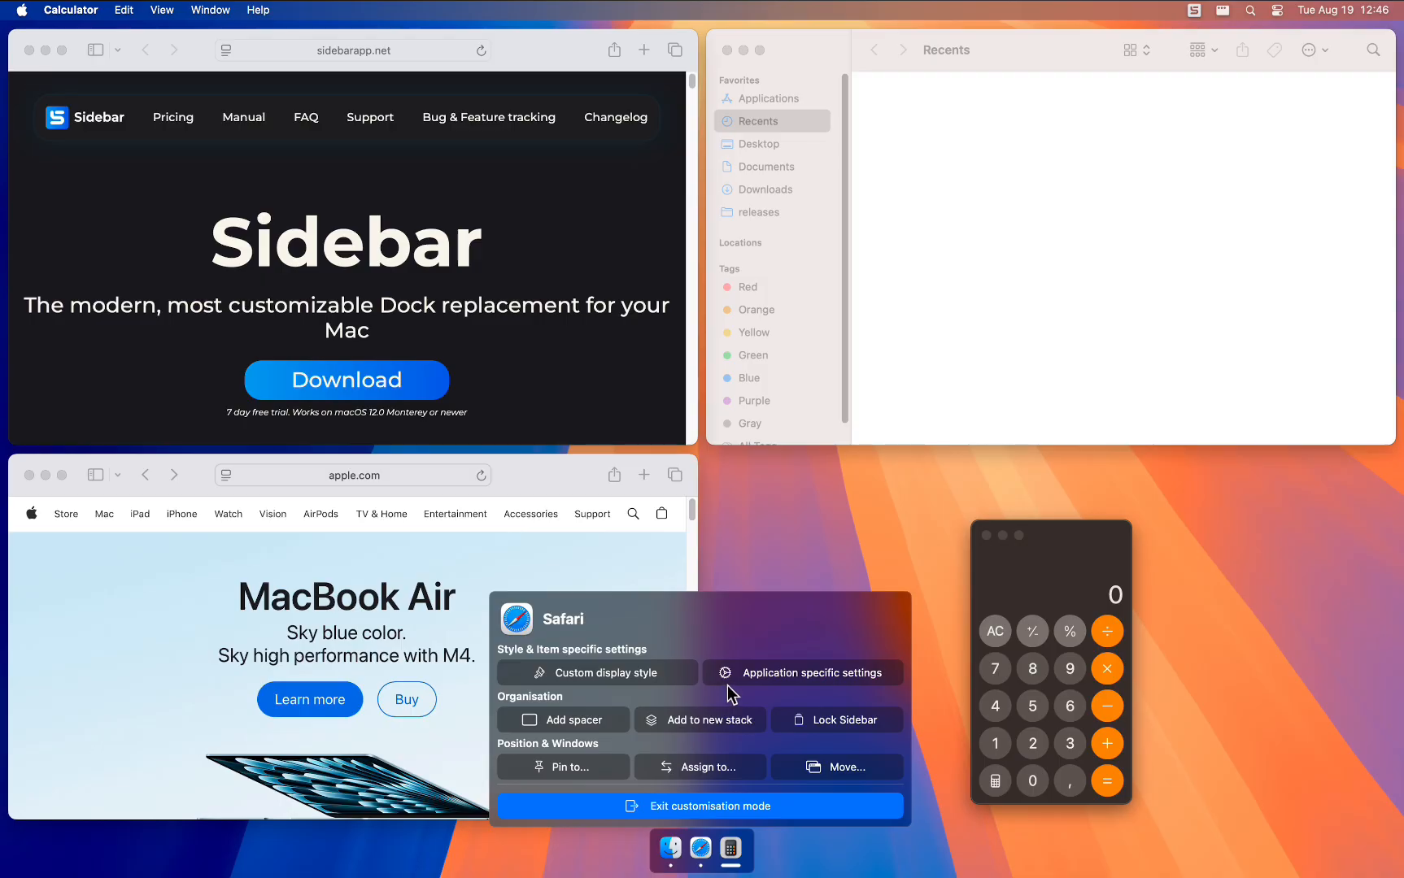
Step: In Safari's application specific settings, switch Never show multimedia controls and Always show on all screens on and off again
click(770, 677)
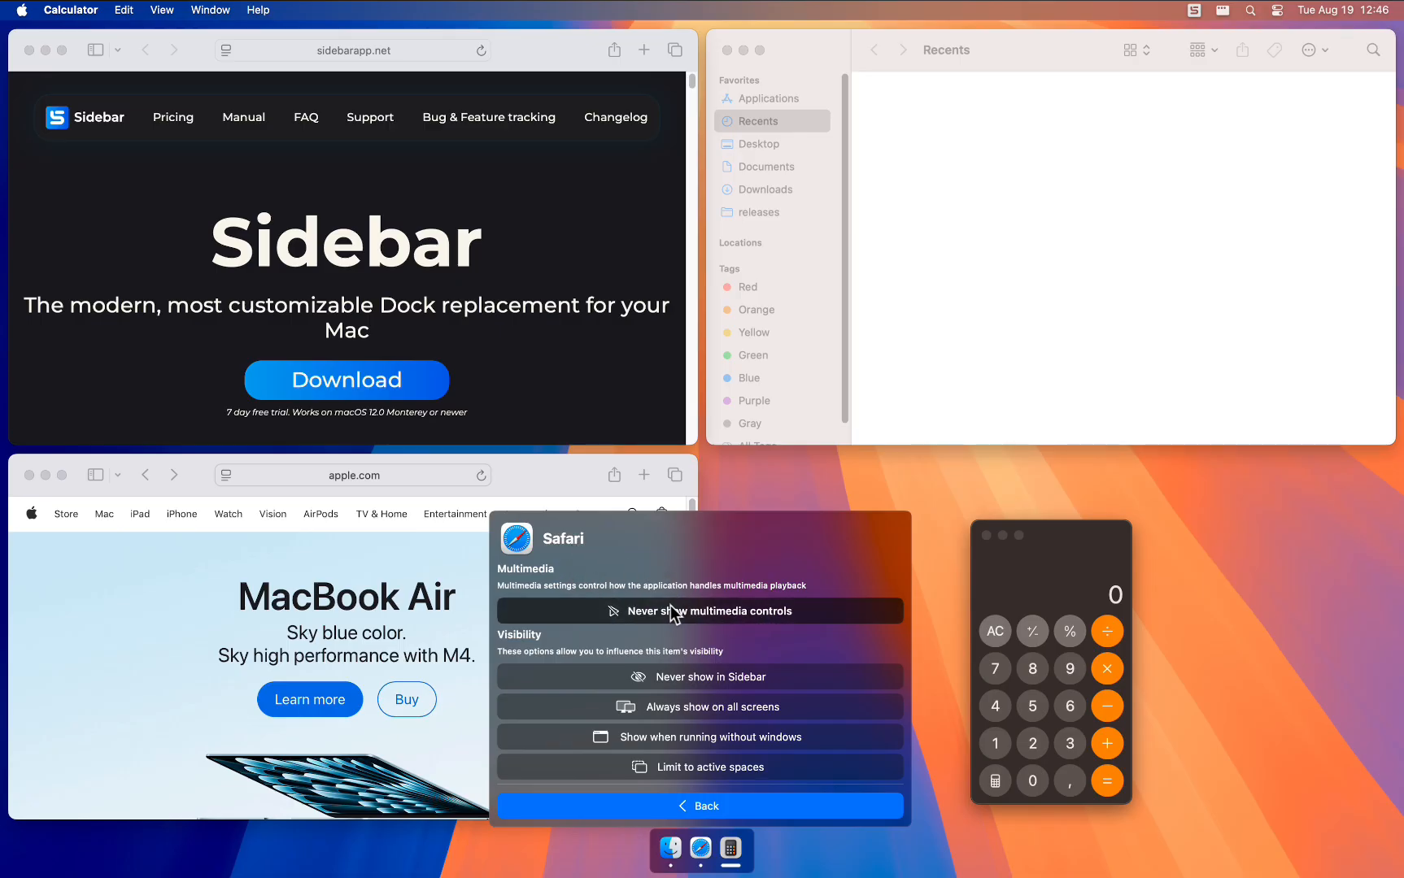
click(734, 616)
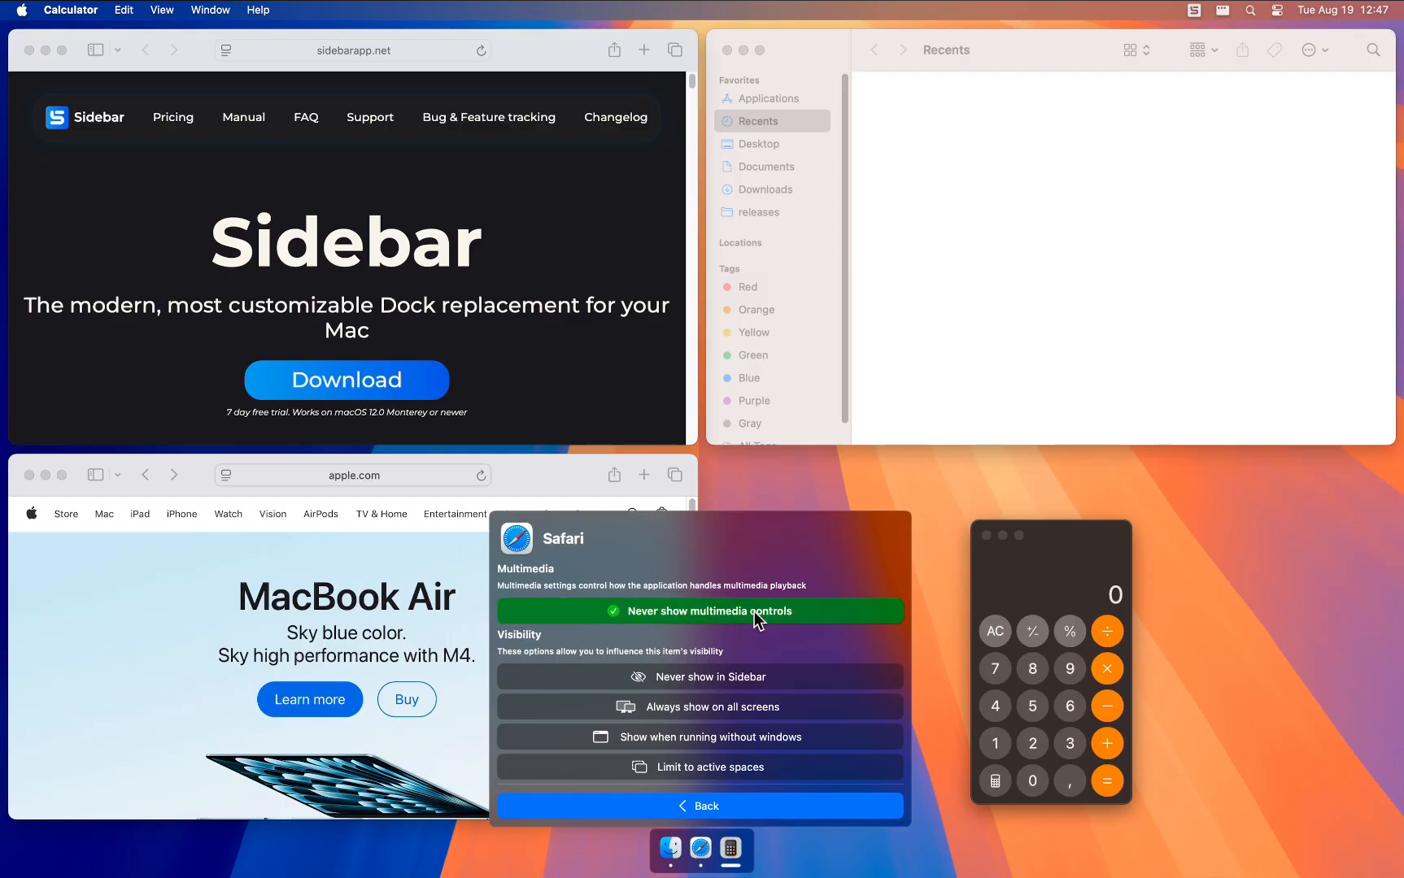
click(752, 611)
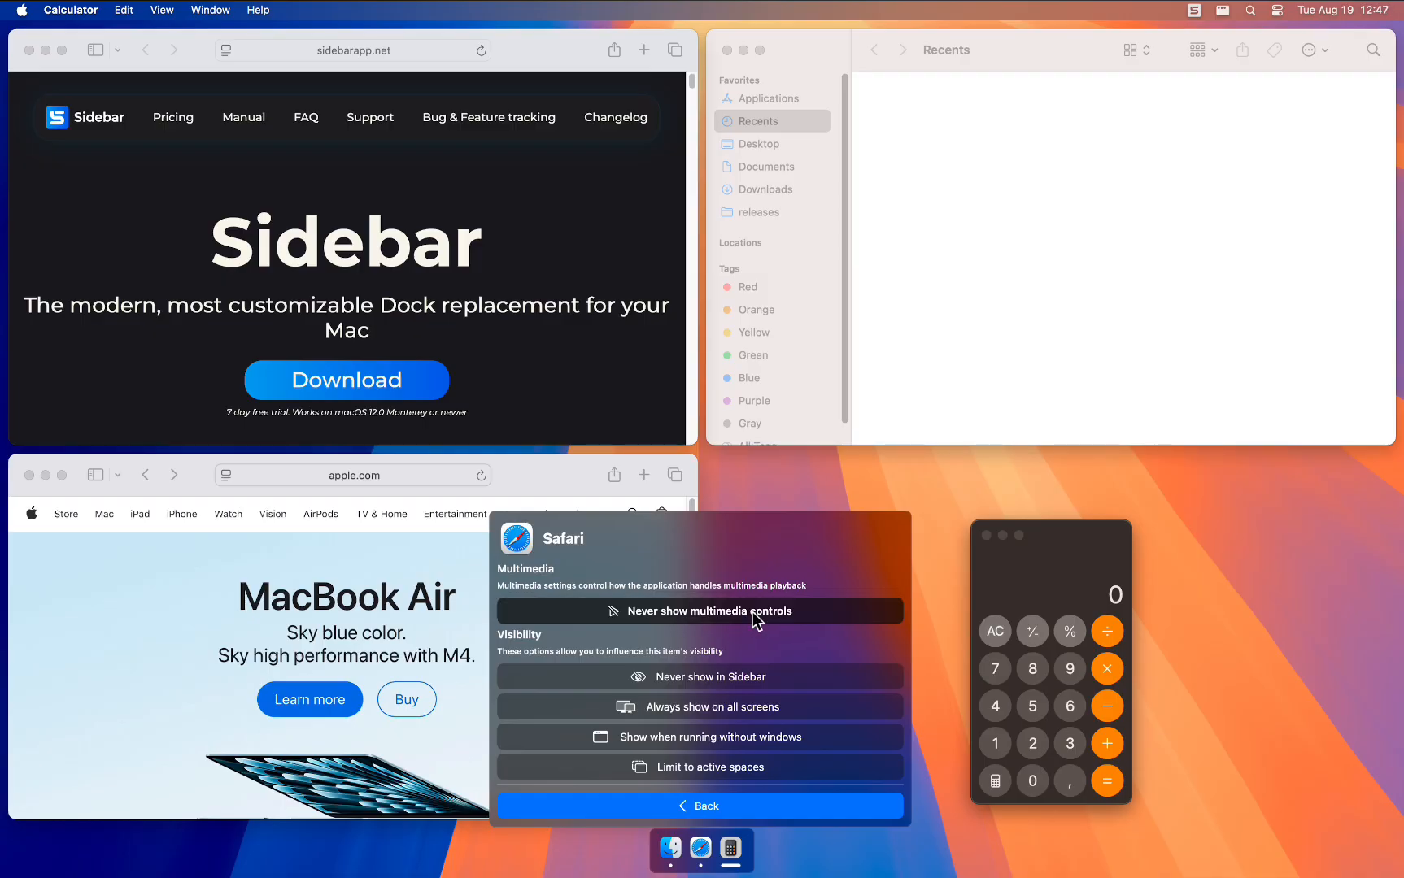
click(727, 712)
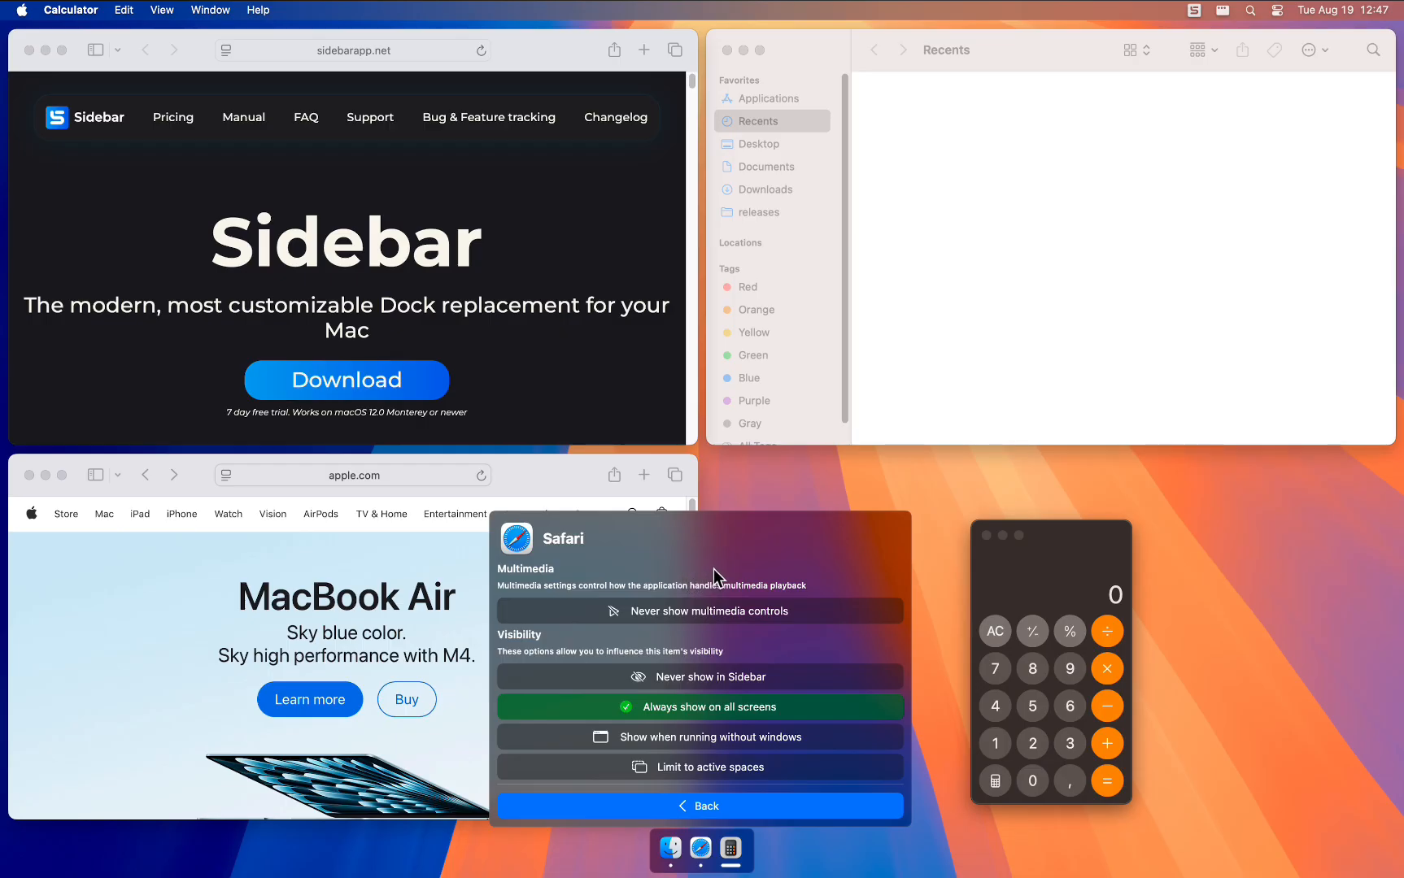
click(769, 713)
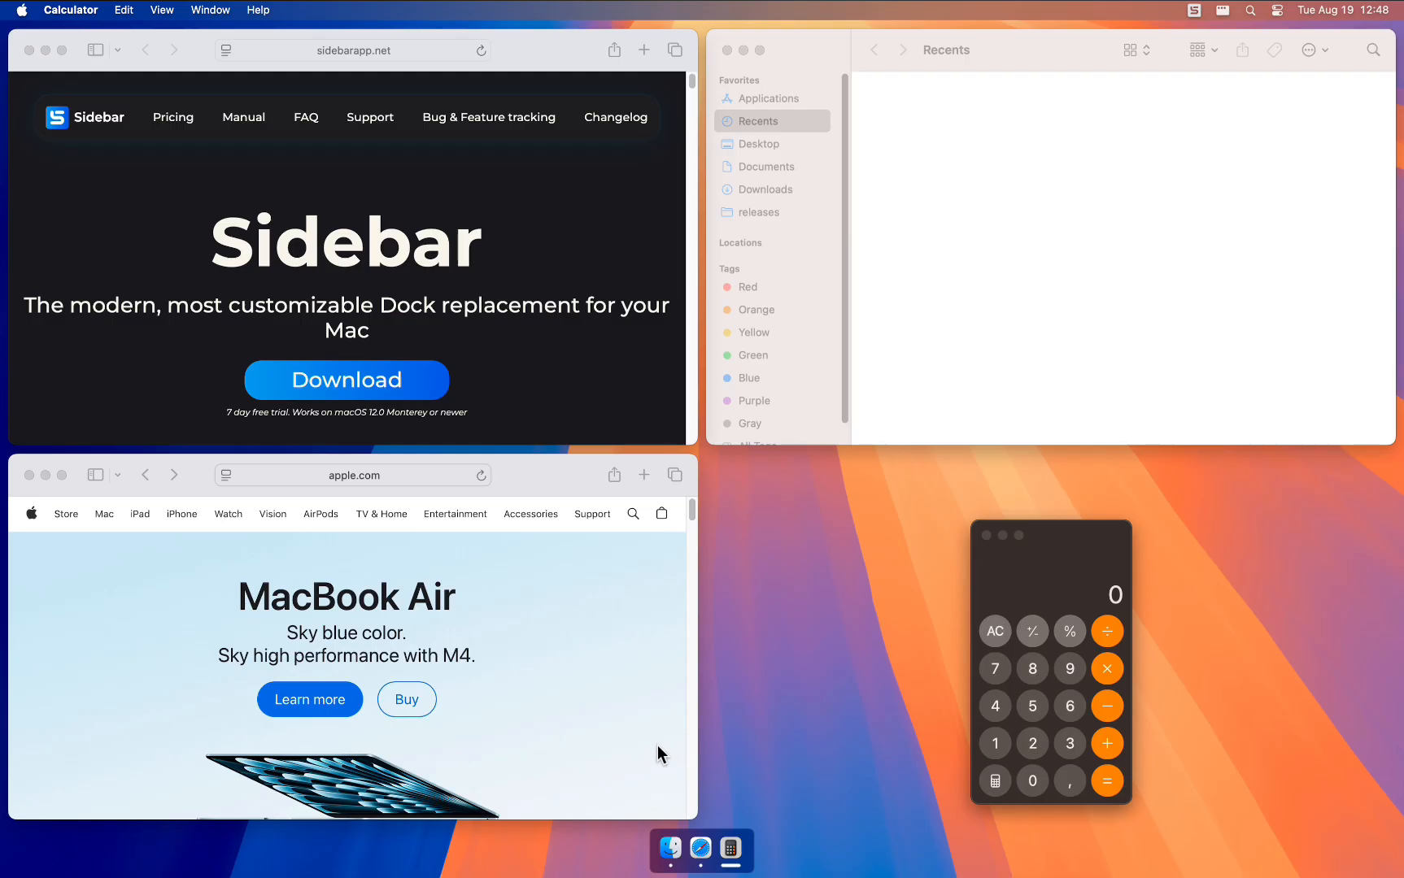
Step: Reopen Safari's application specific settings and enable Never show in Sidebar
click(698, 849)
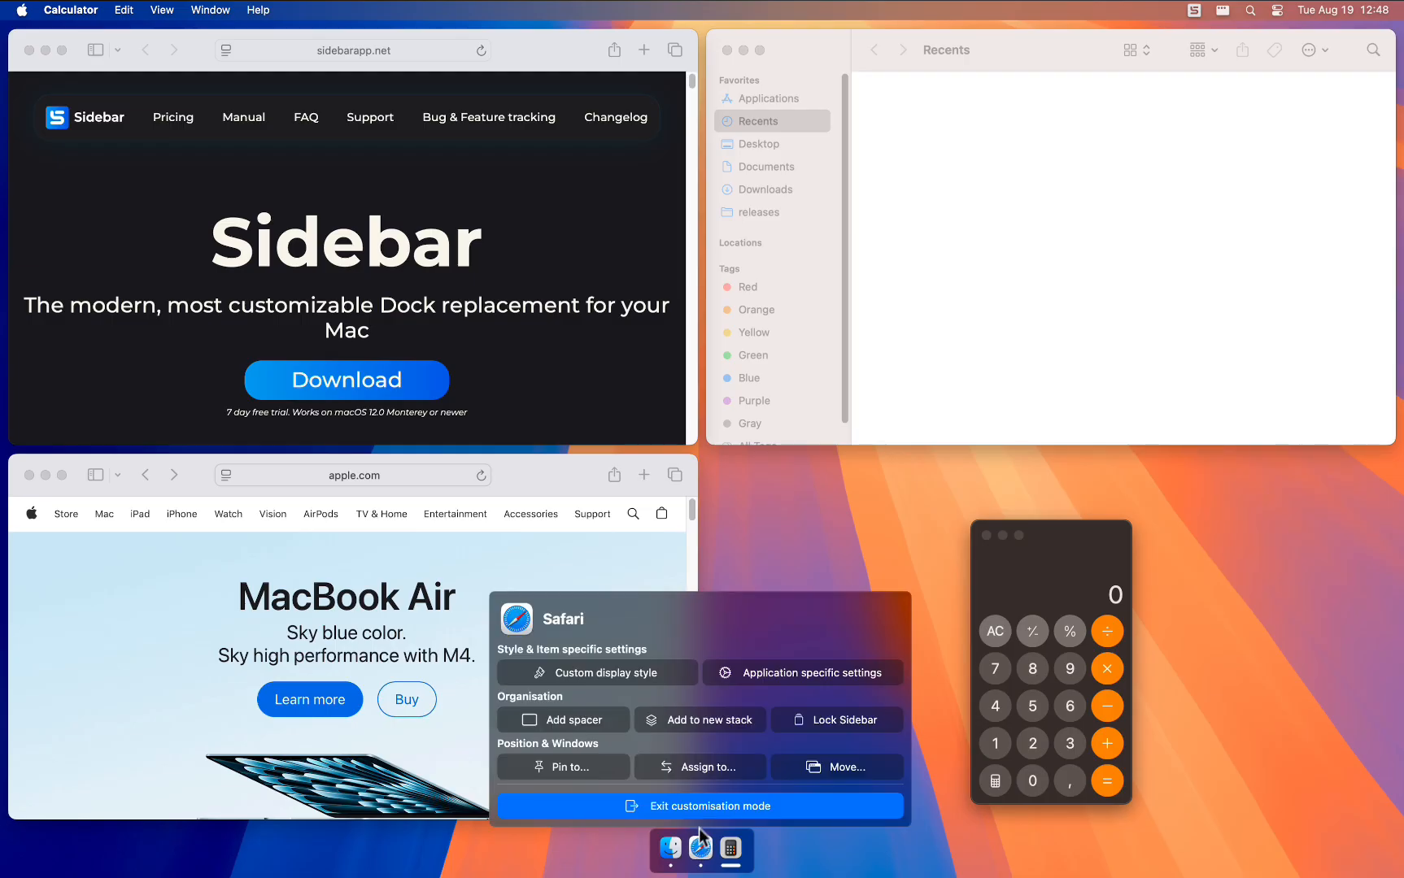
click(773, 678)
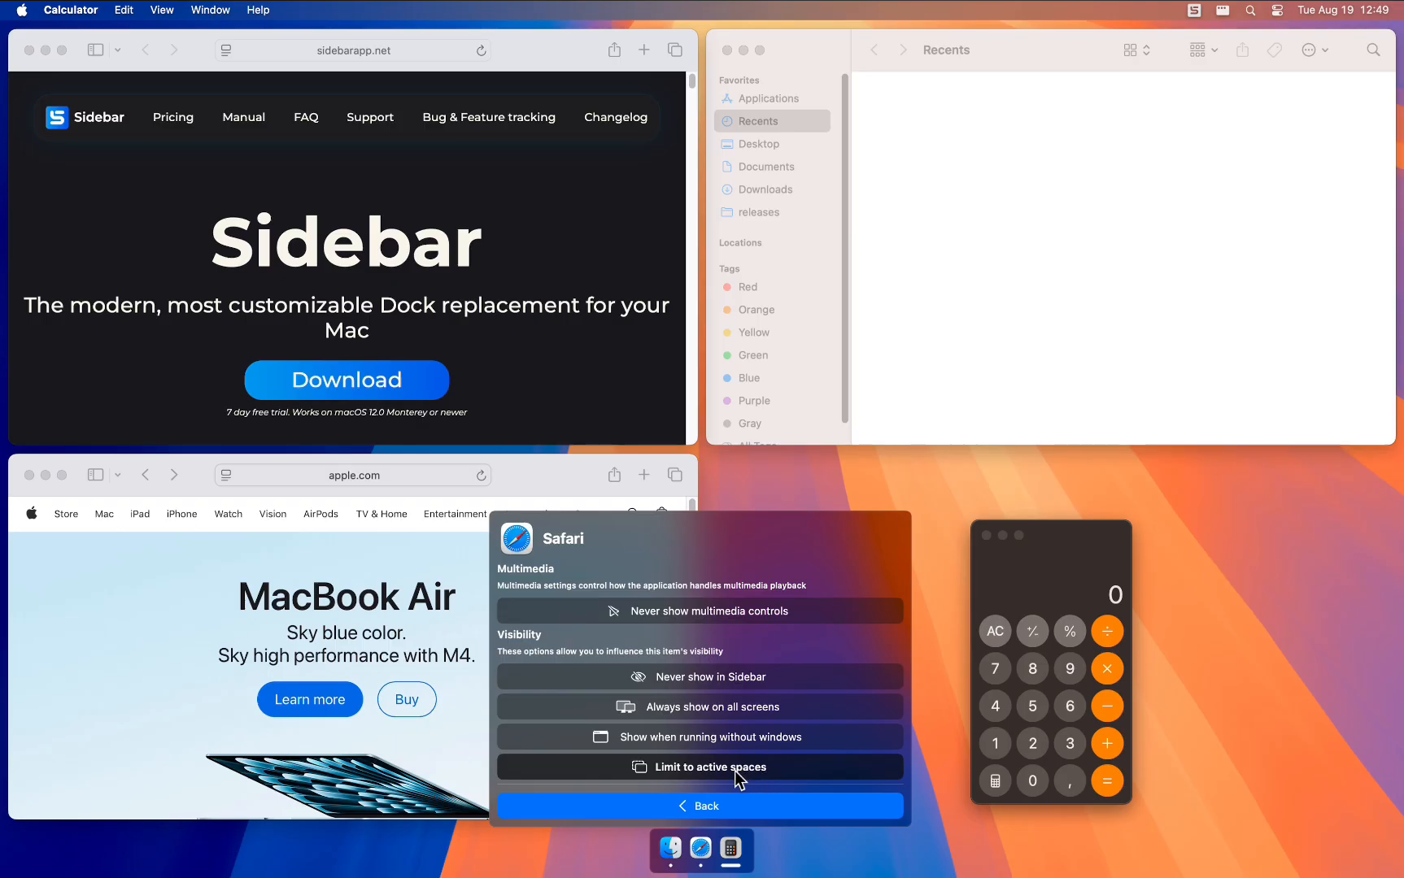
click(708, 683)
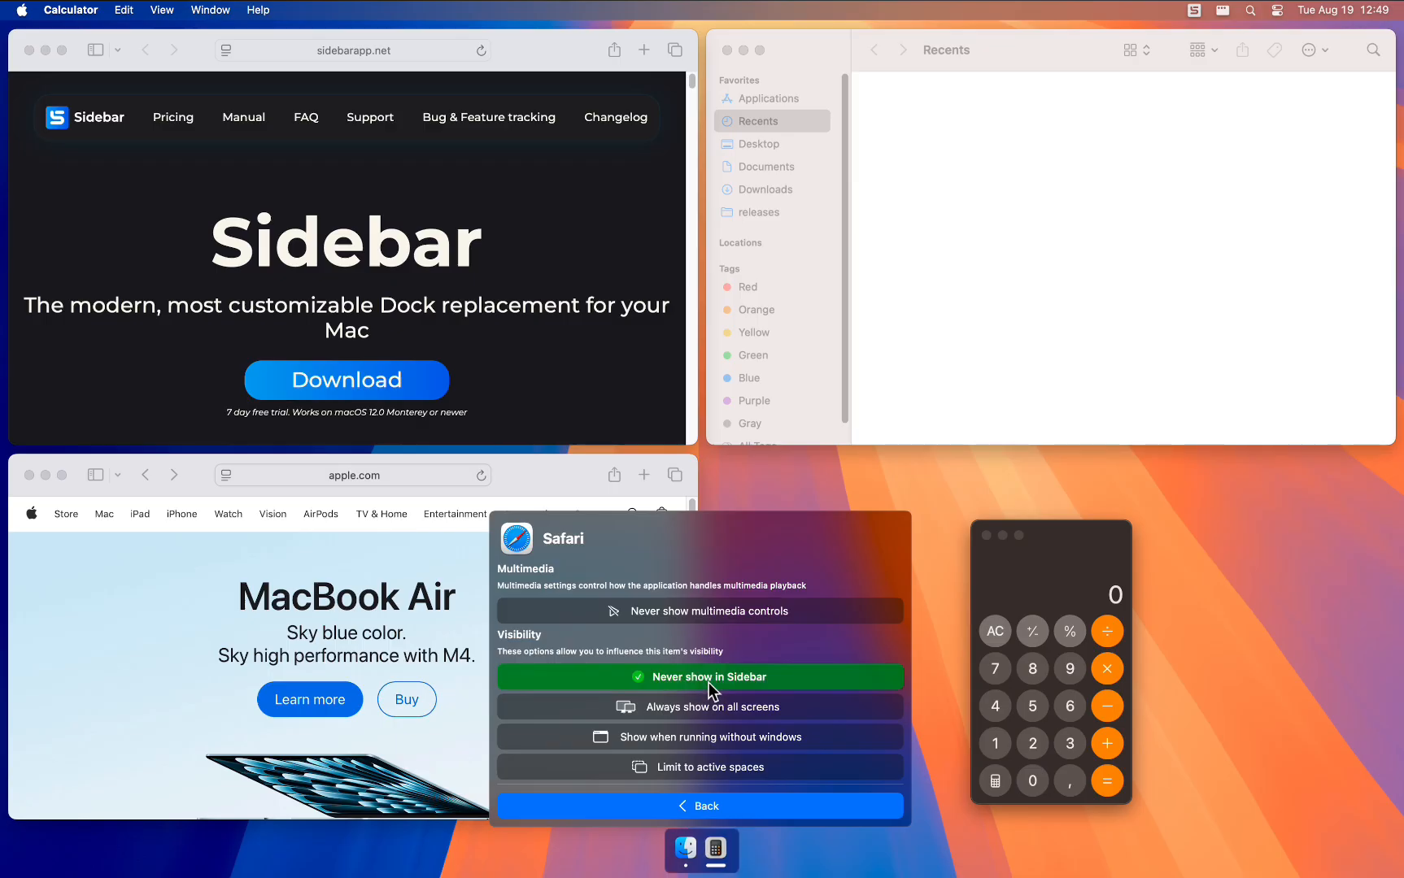
click(764, 679)
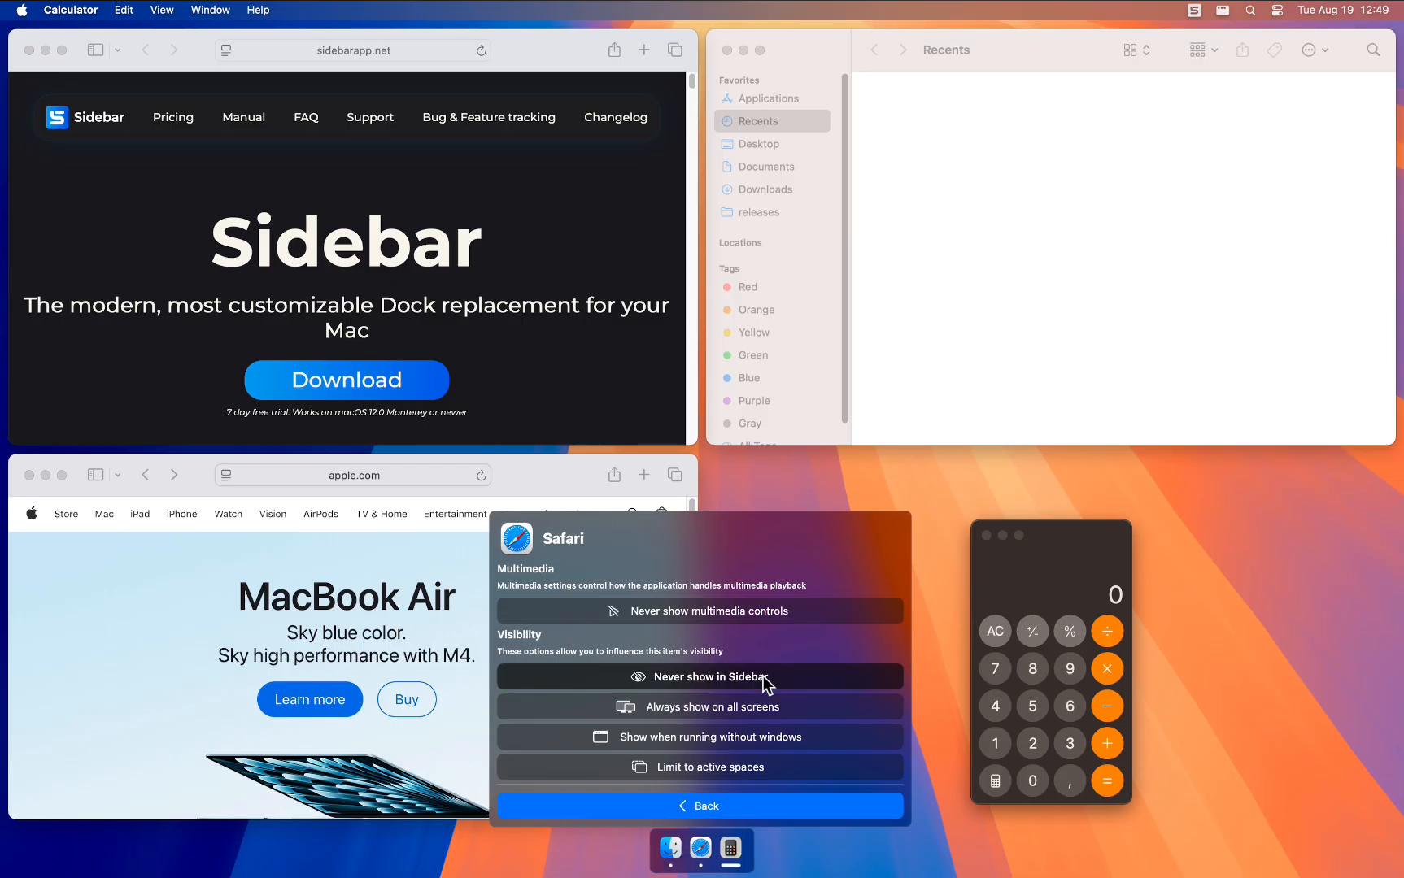
click(763, 678)
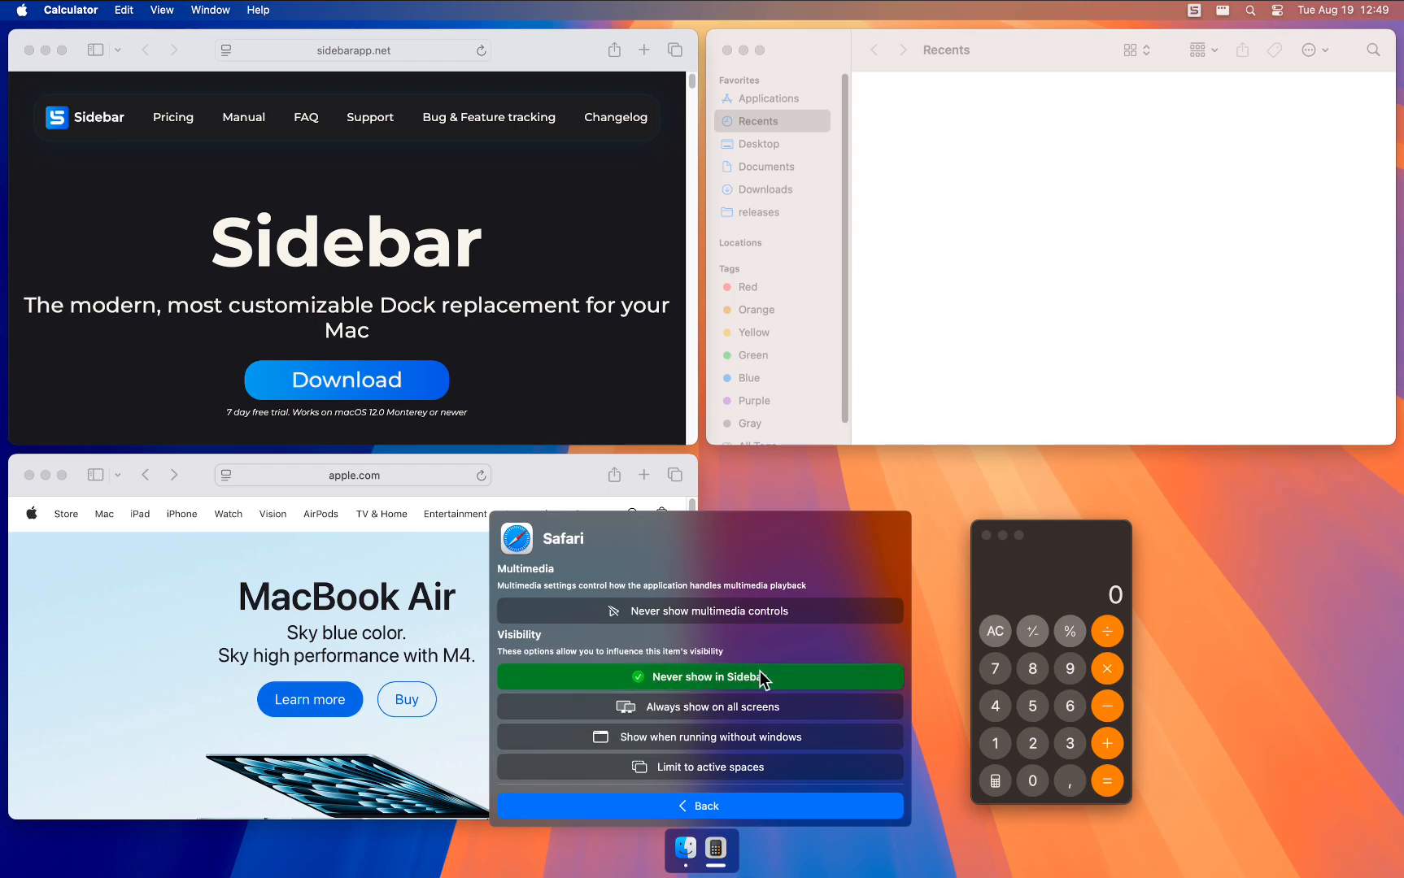
Step: Leave Safari's application specific settings and customisation options, and view the customisation options for Calculator
click(740, 807)
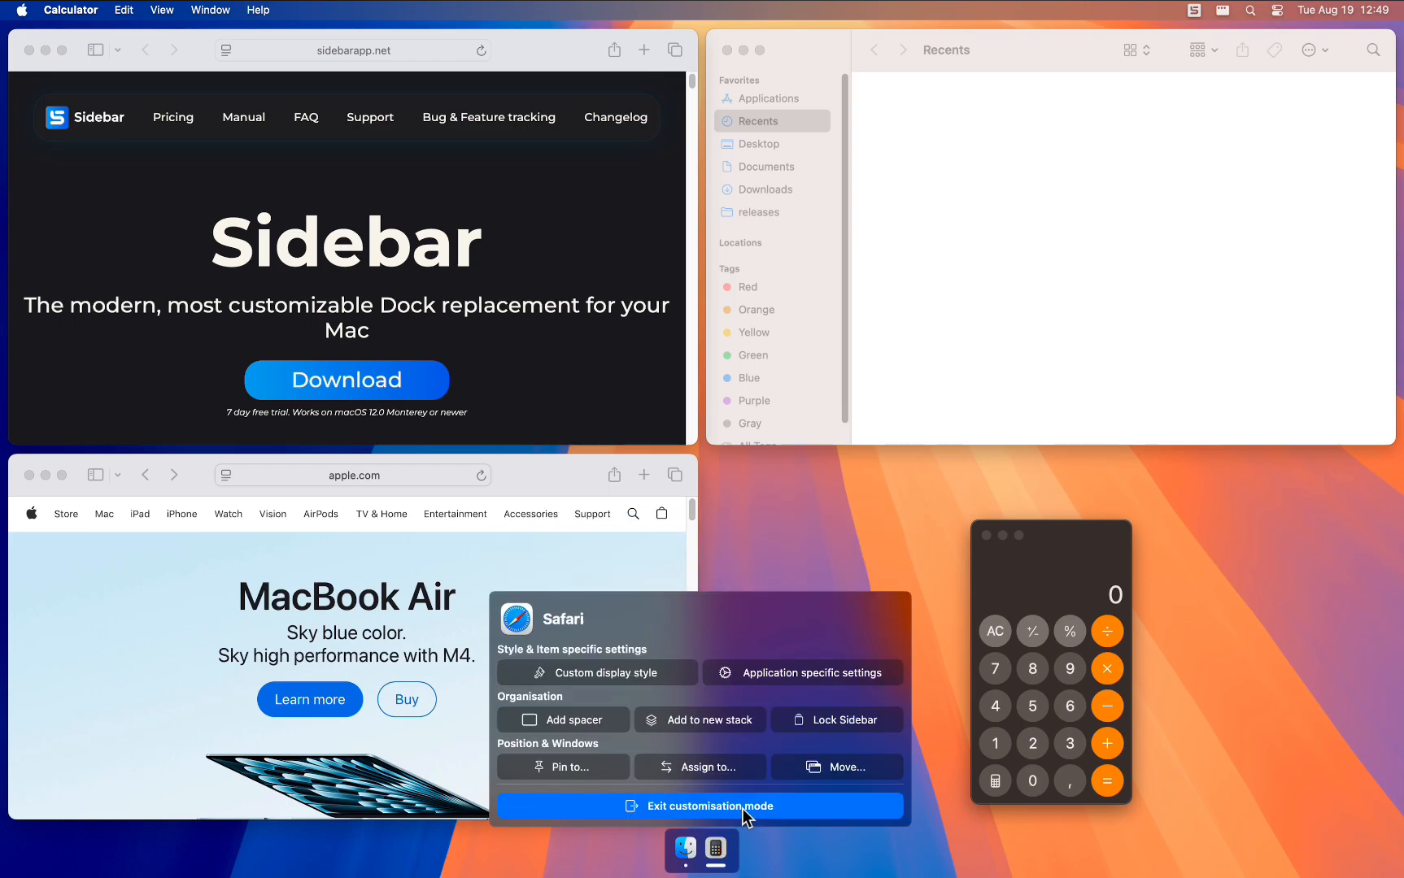
click(742, 809)
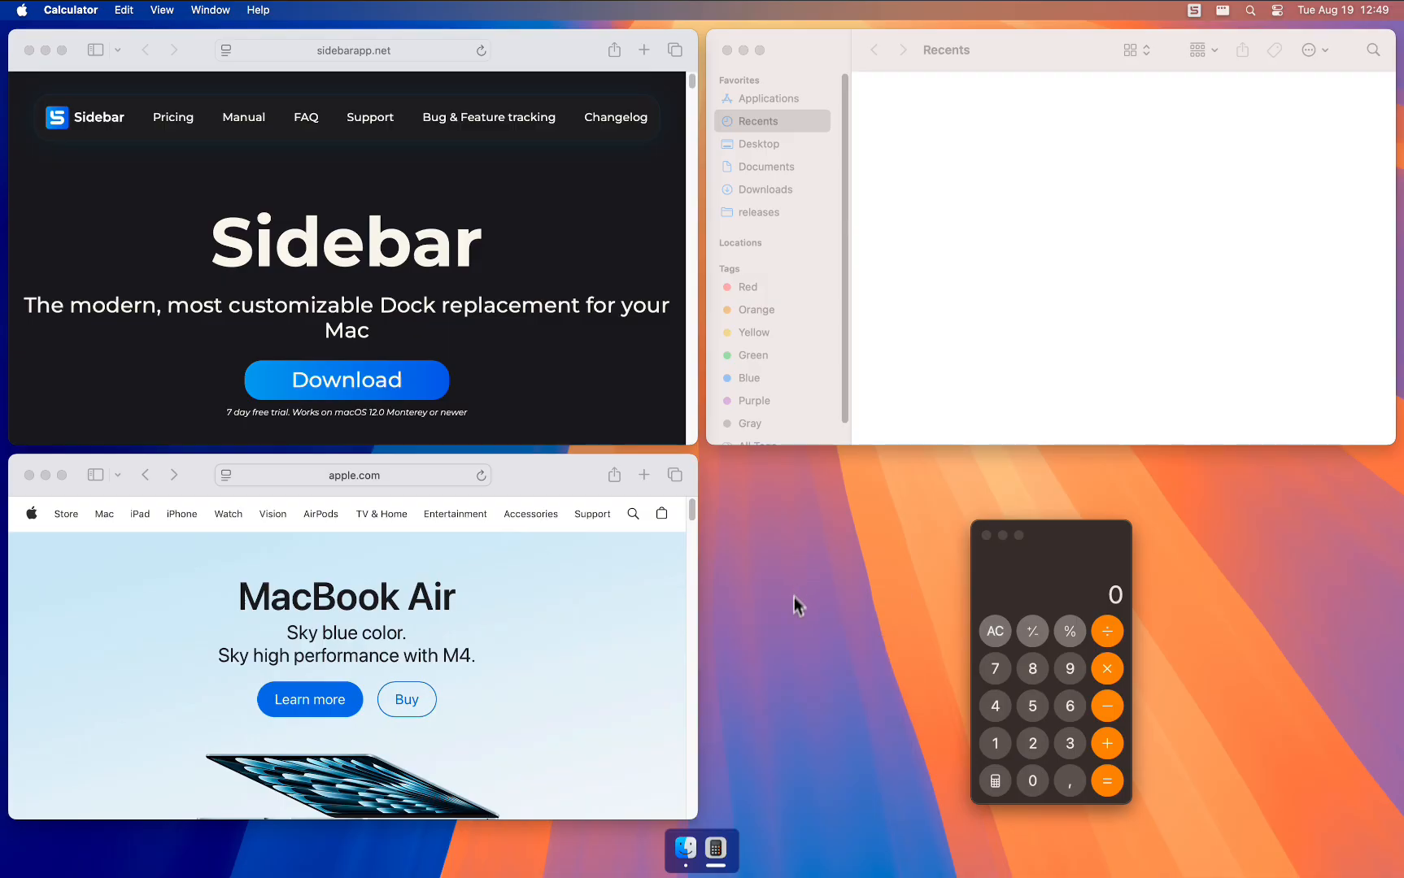
click(719, 845)
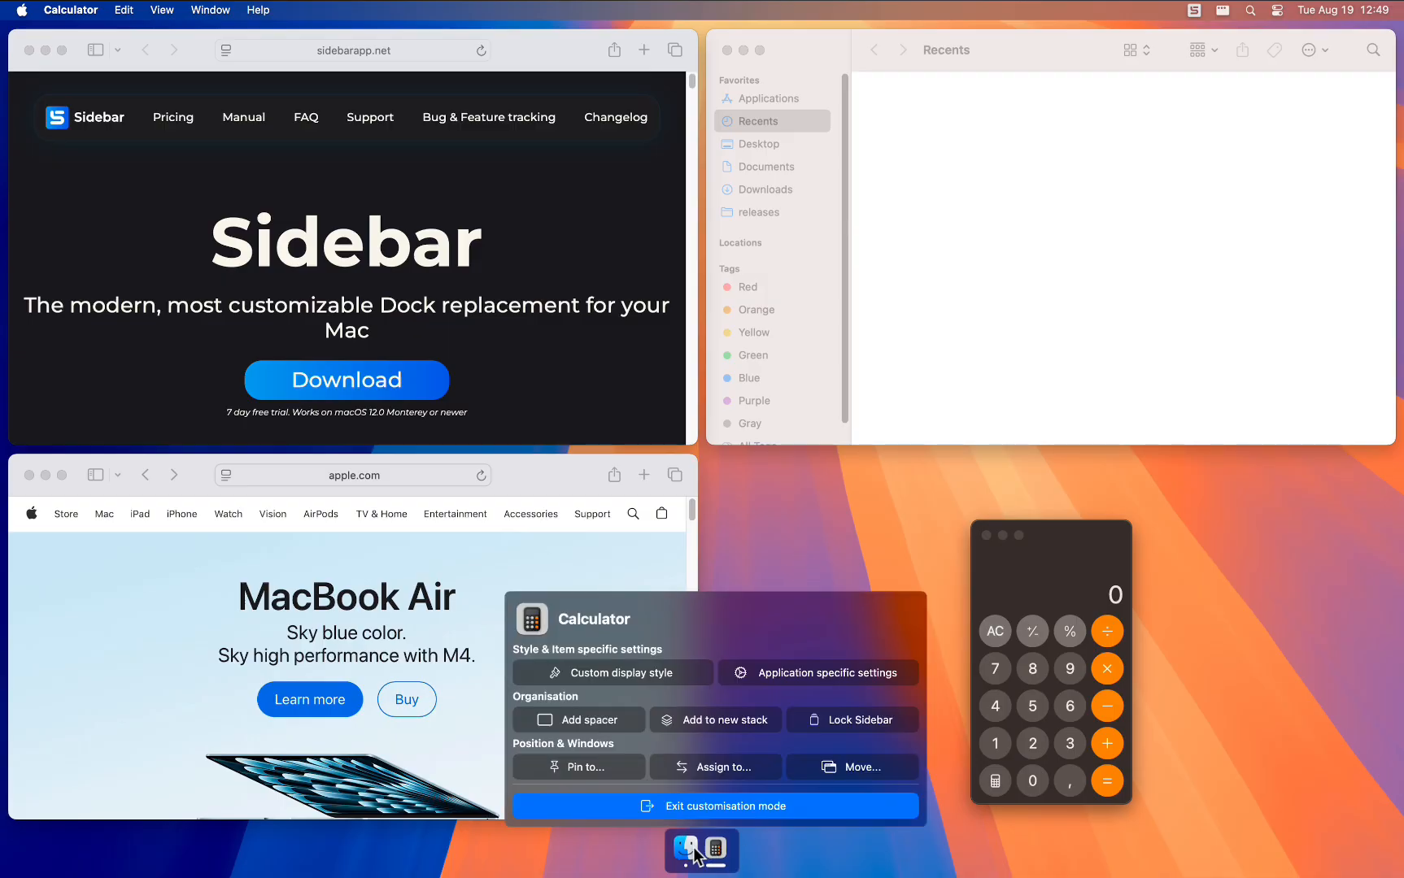
click(824, 547)
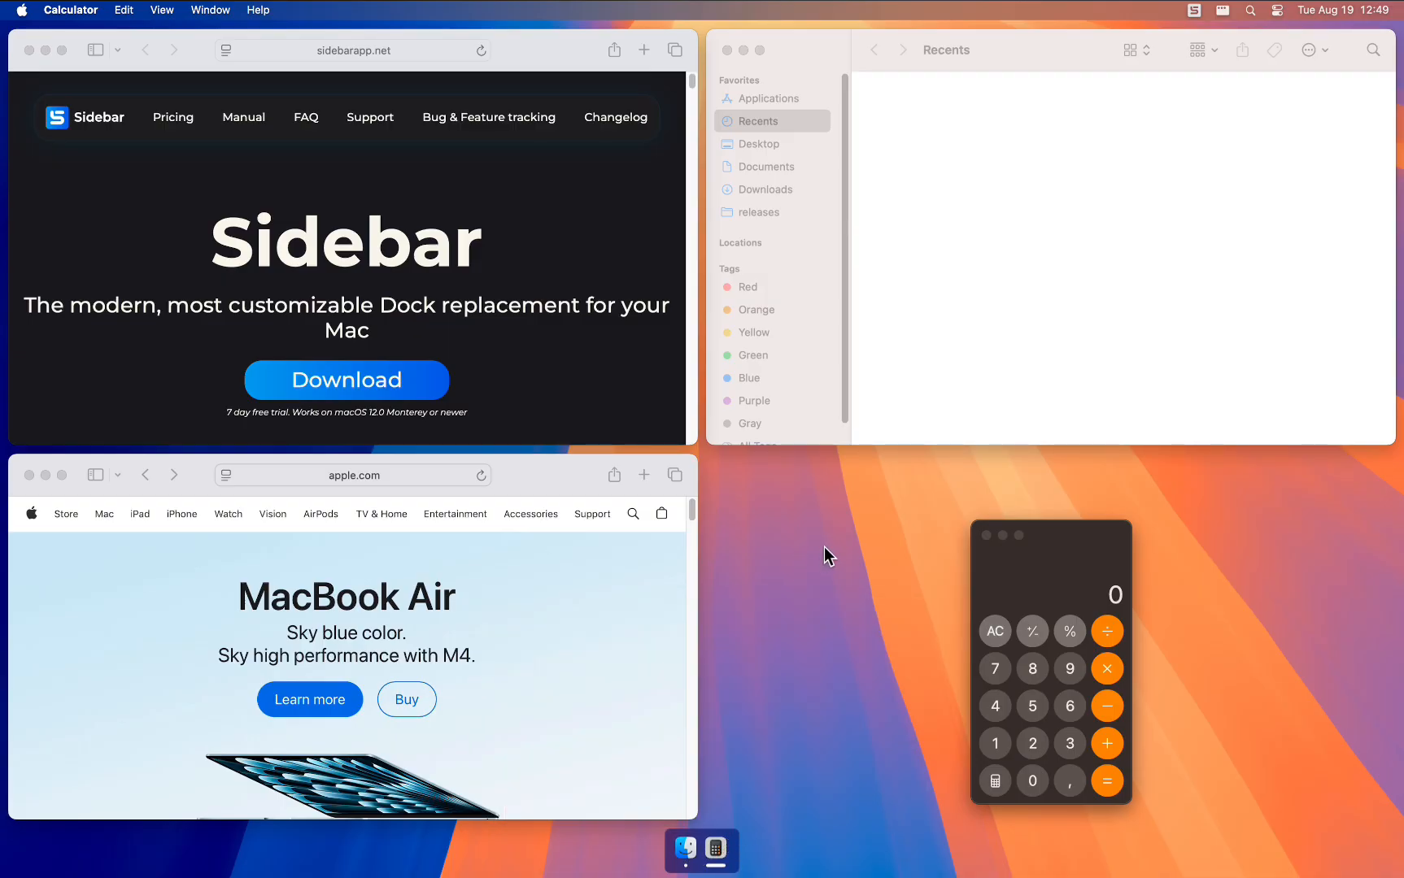
Step: In Sidebar's own settings, turn off Never show in Sidebar for Safari under the application specific settings, and close the settings window
click(1194, 11)
click(1201, 51)
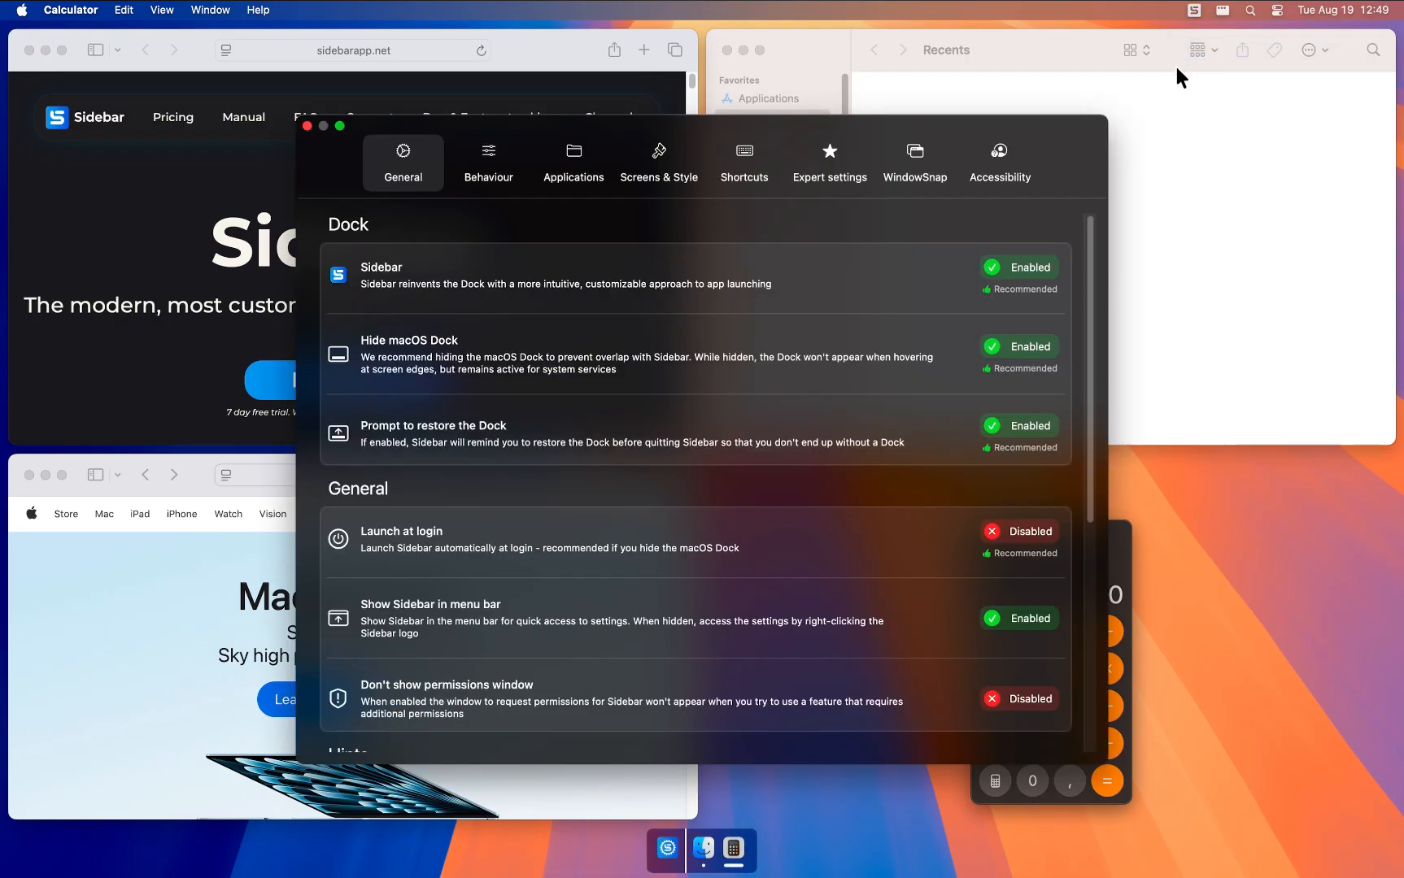
click(604, 186)
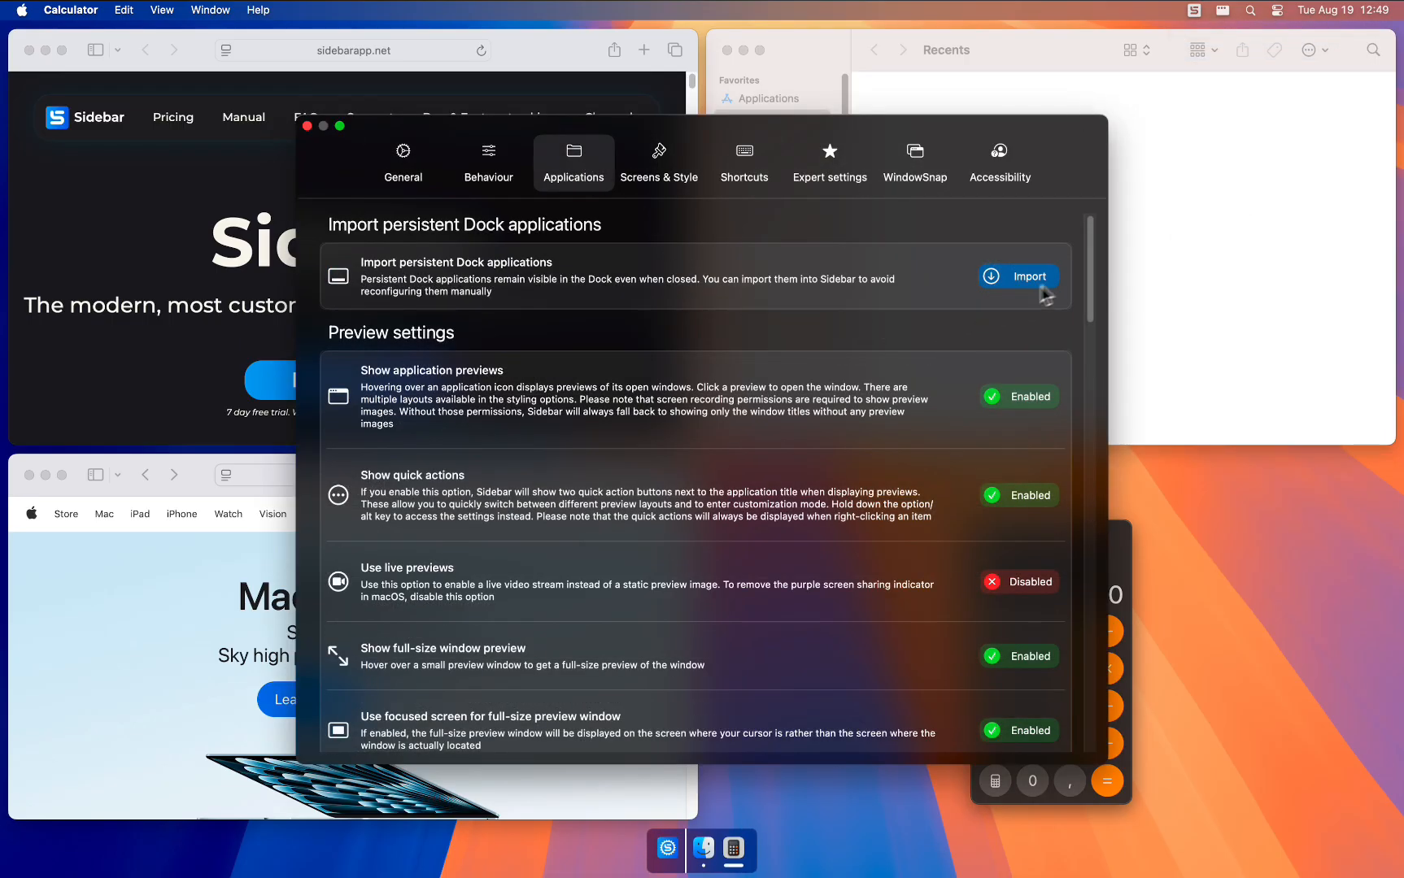
drag(1088, 249, 1072, 697)
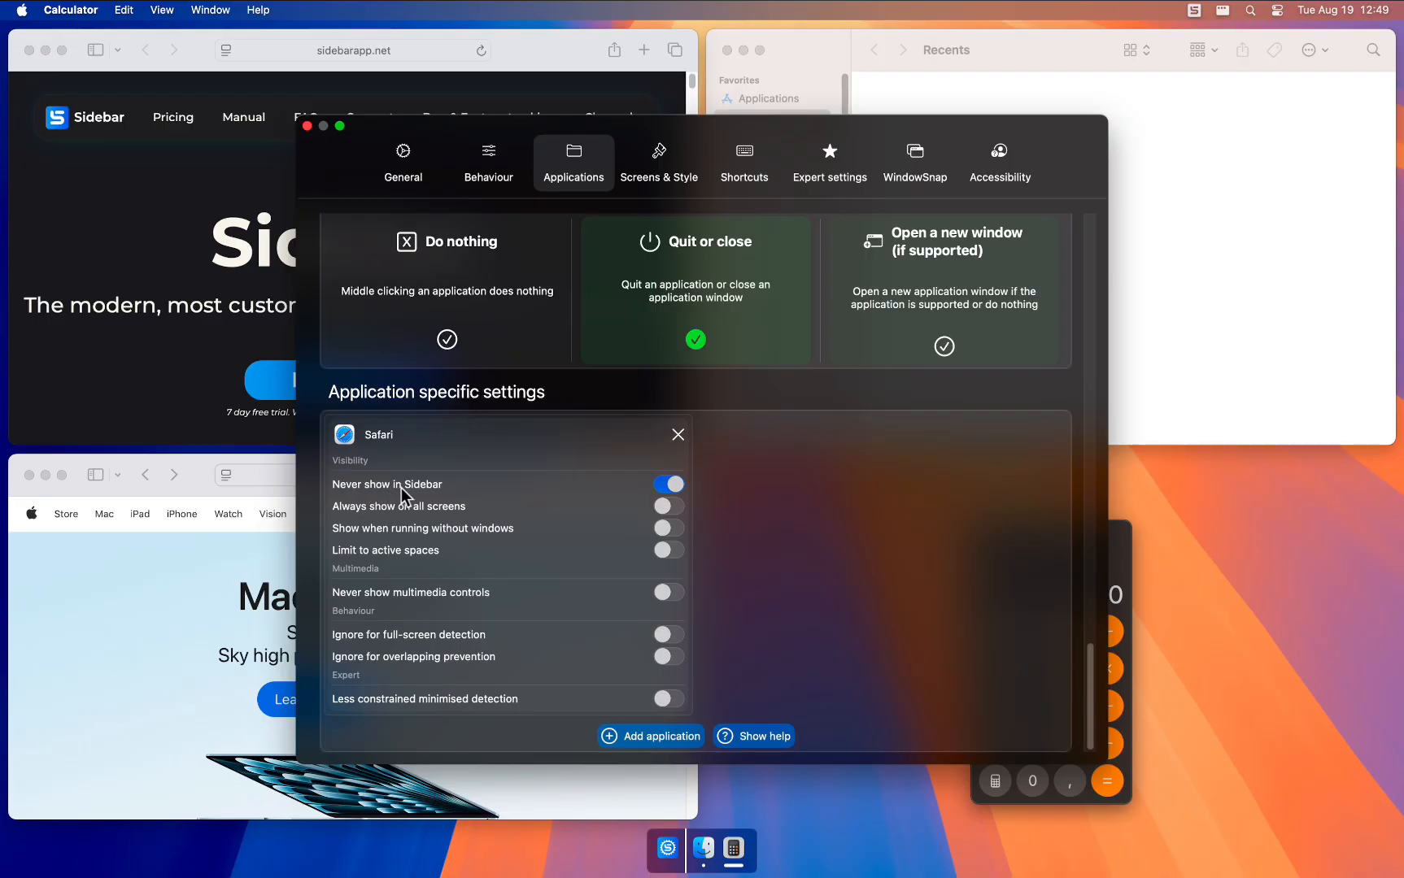
click(669, 485)
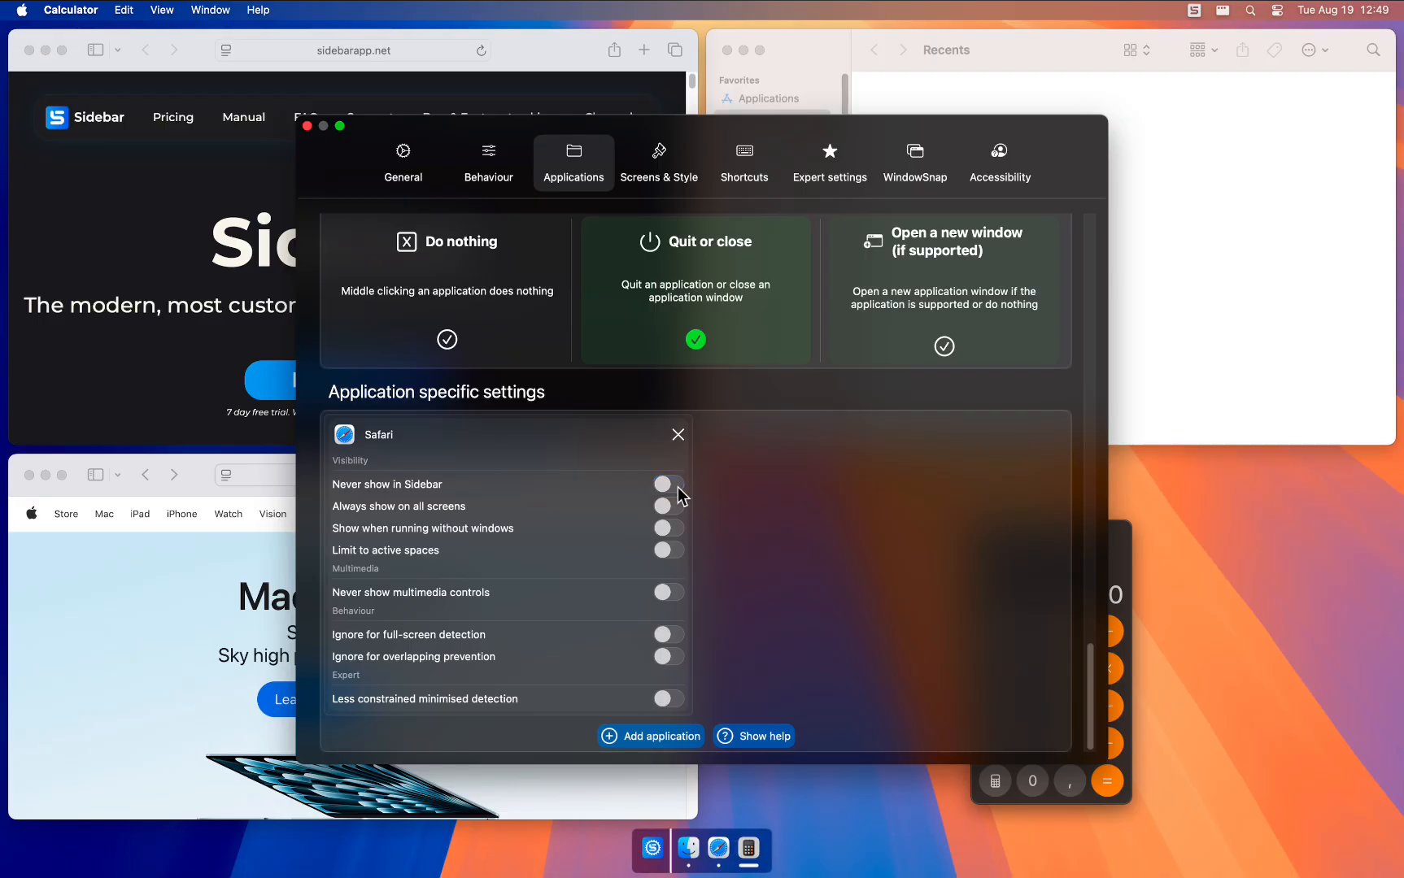
right_click(719, 848)
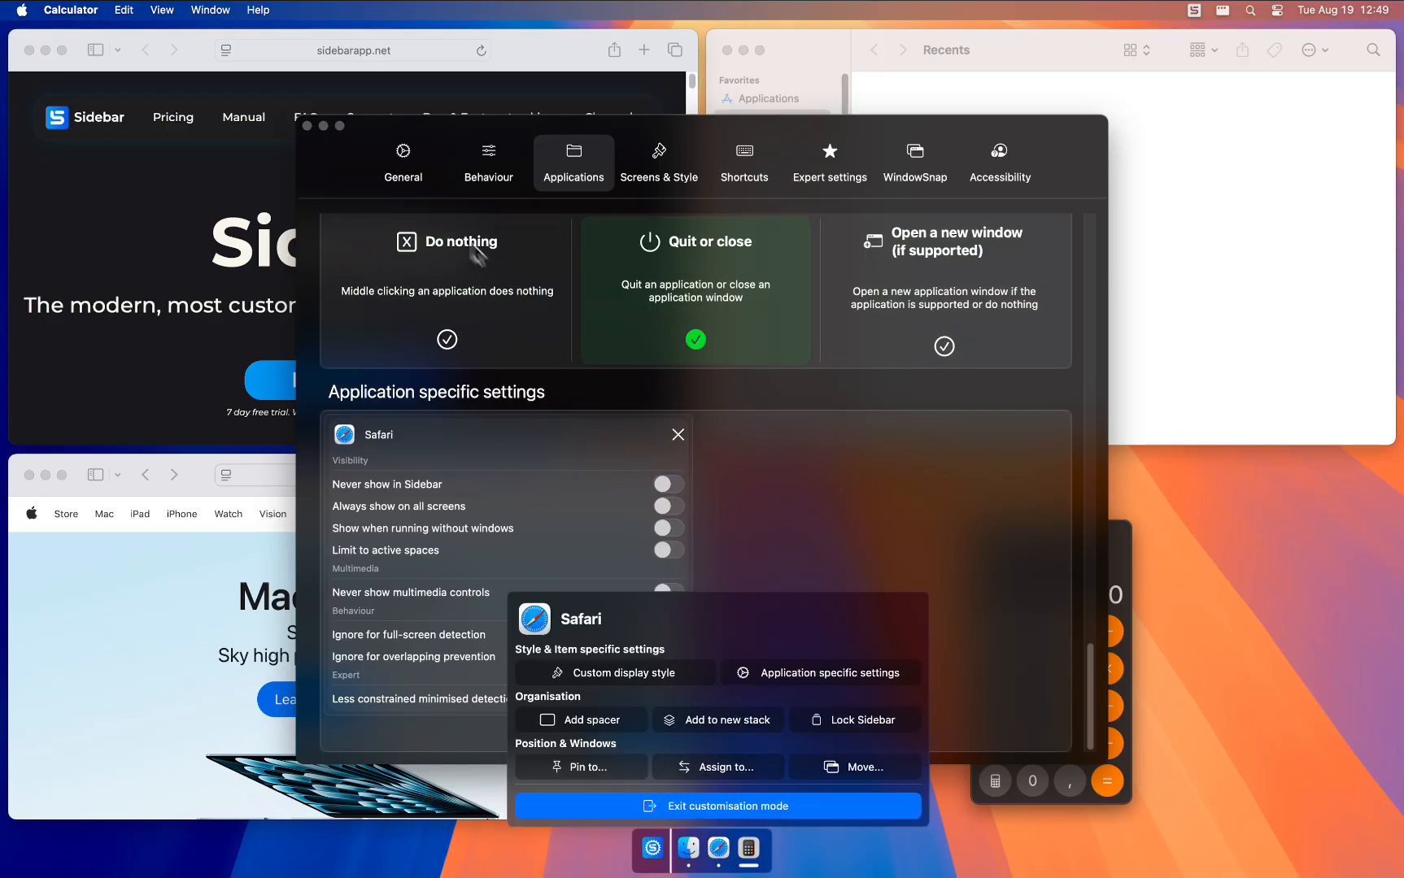
click(307, 126)
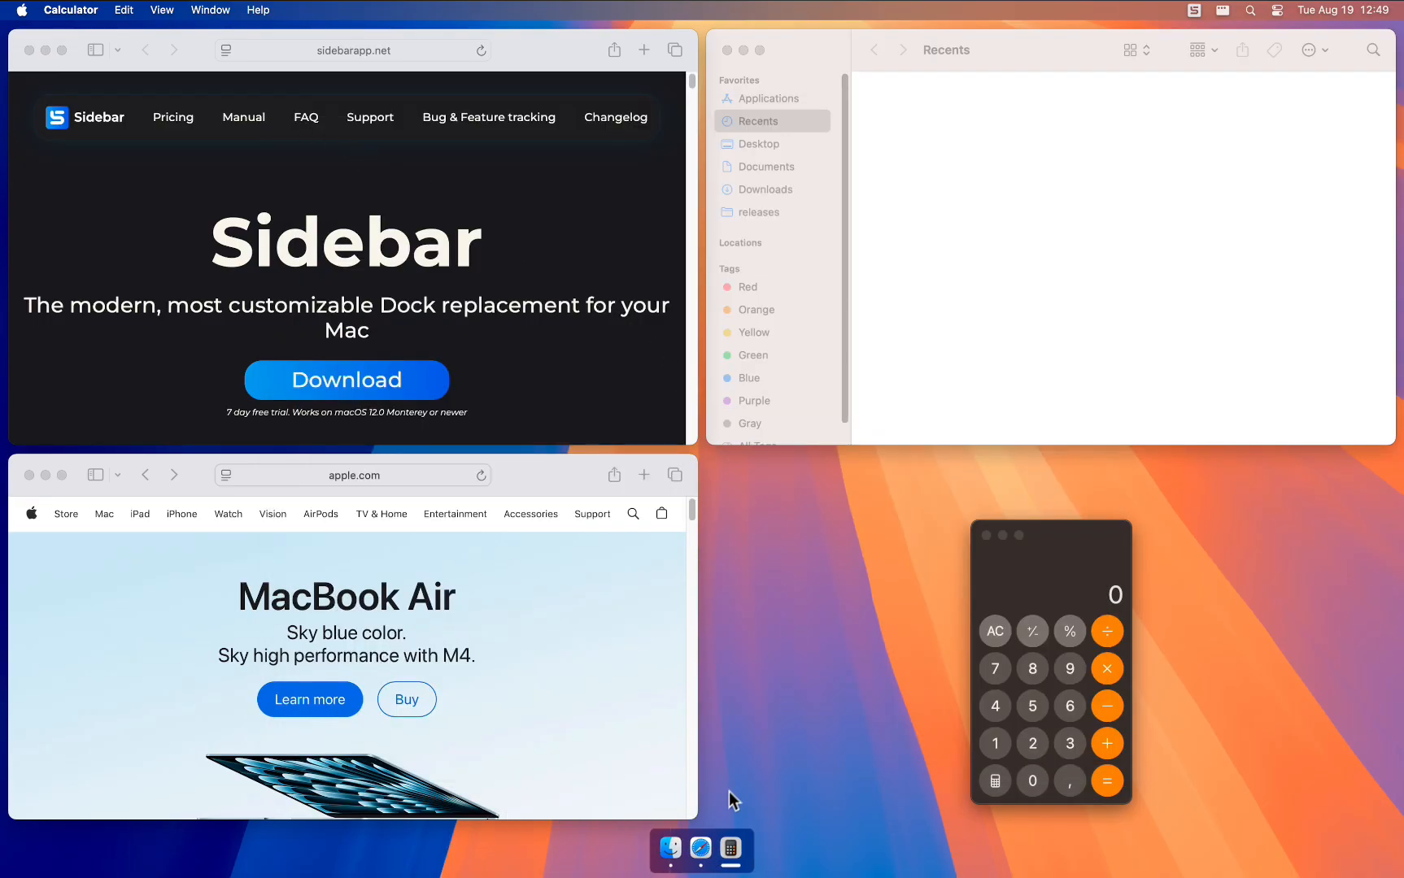
Step: Add an empty spacer after Safari in Sidebar
right_click(702, 848)
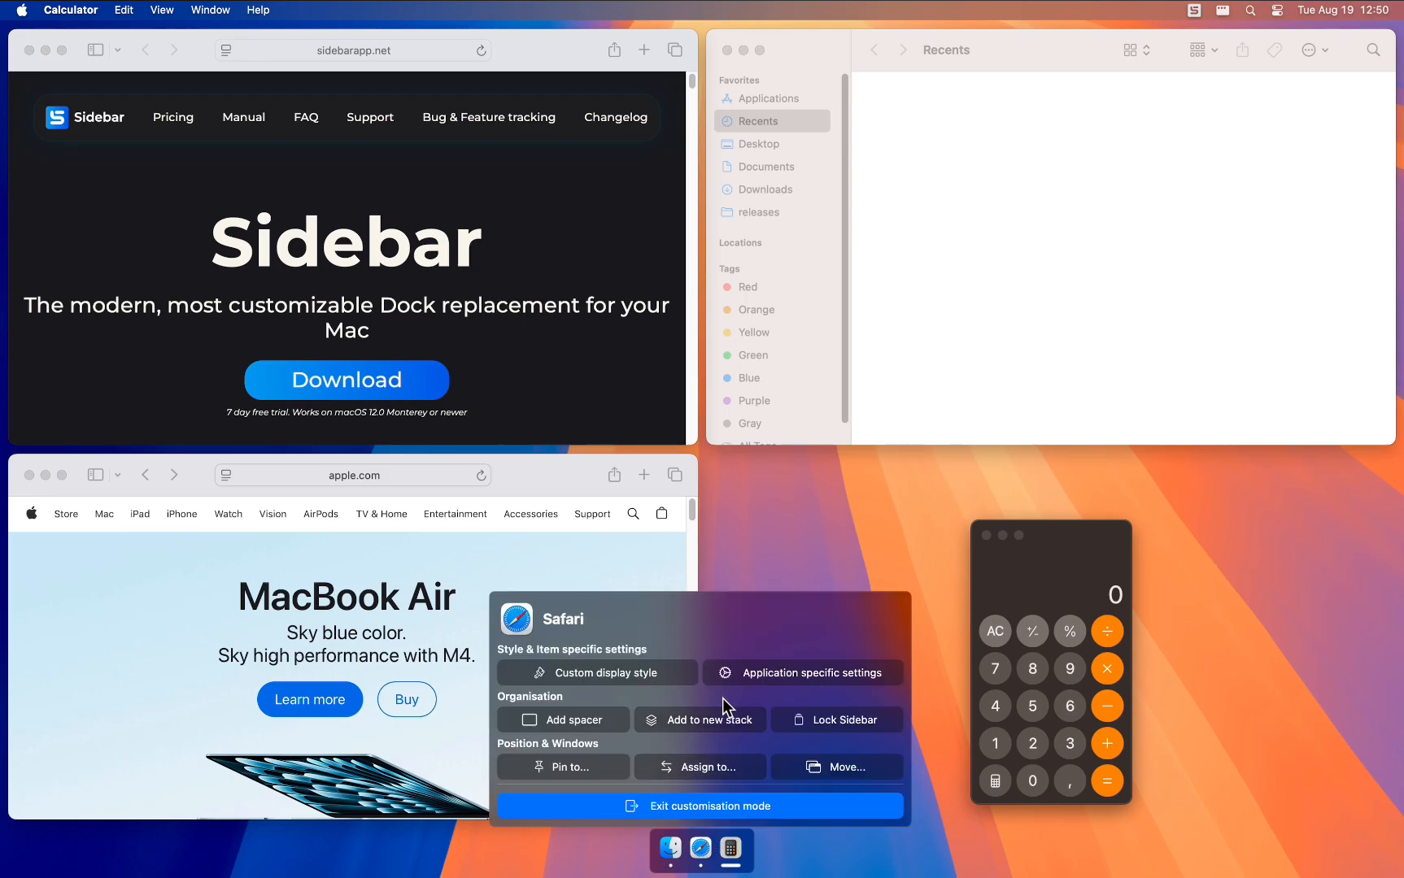
click(582, 721)
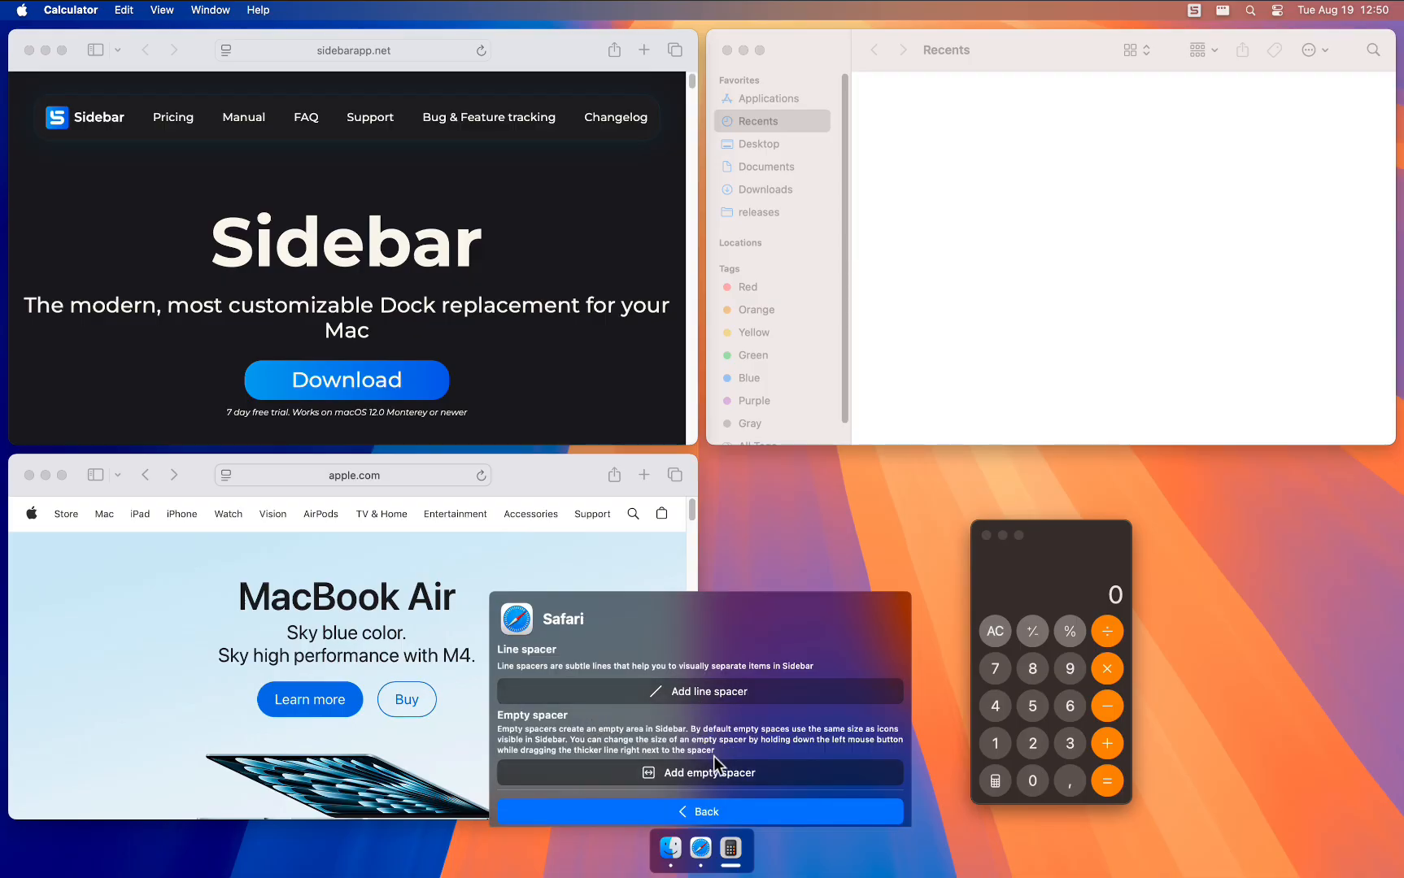
click(716, 777)
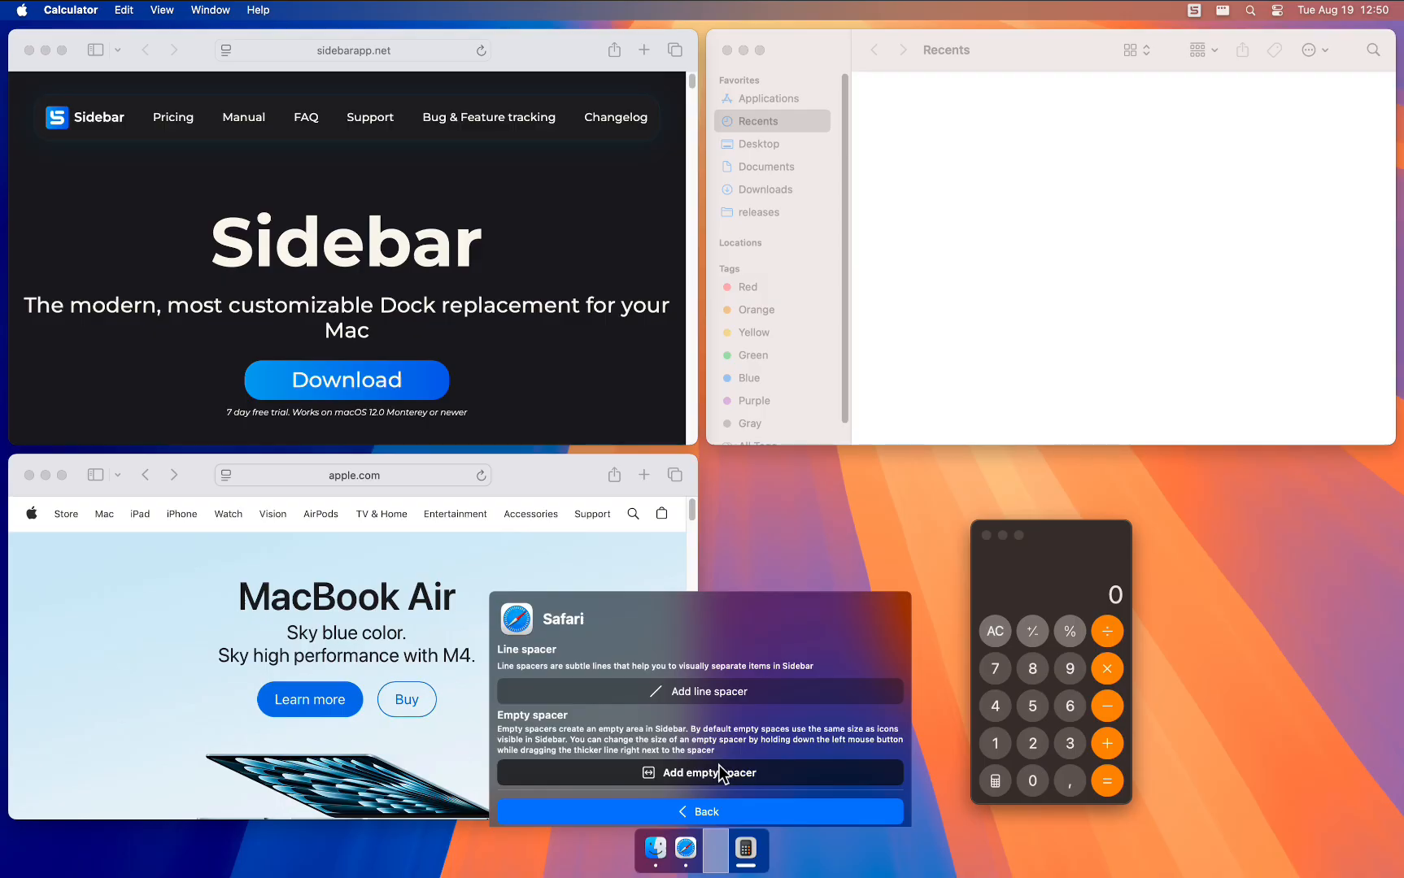
Step: Swap the positions of Safari and Calculator around the empty spacer, and remove the spacer
mouse_move(718, 843)
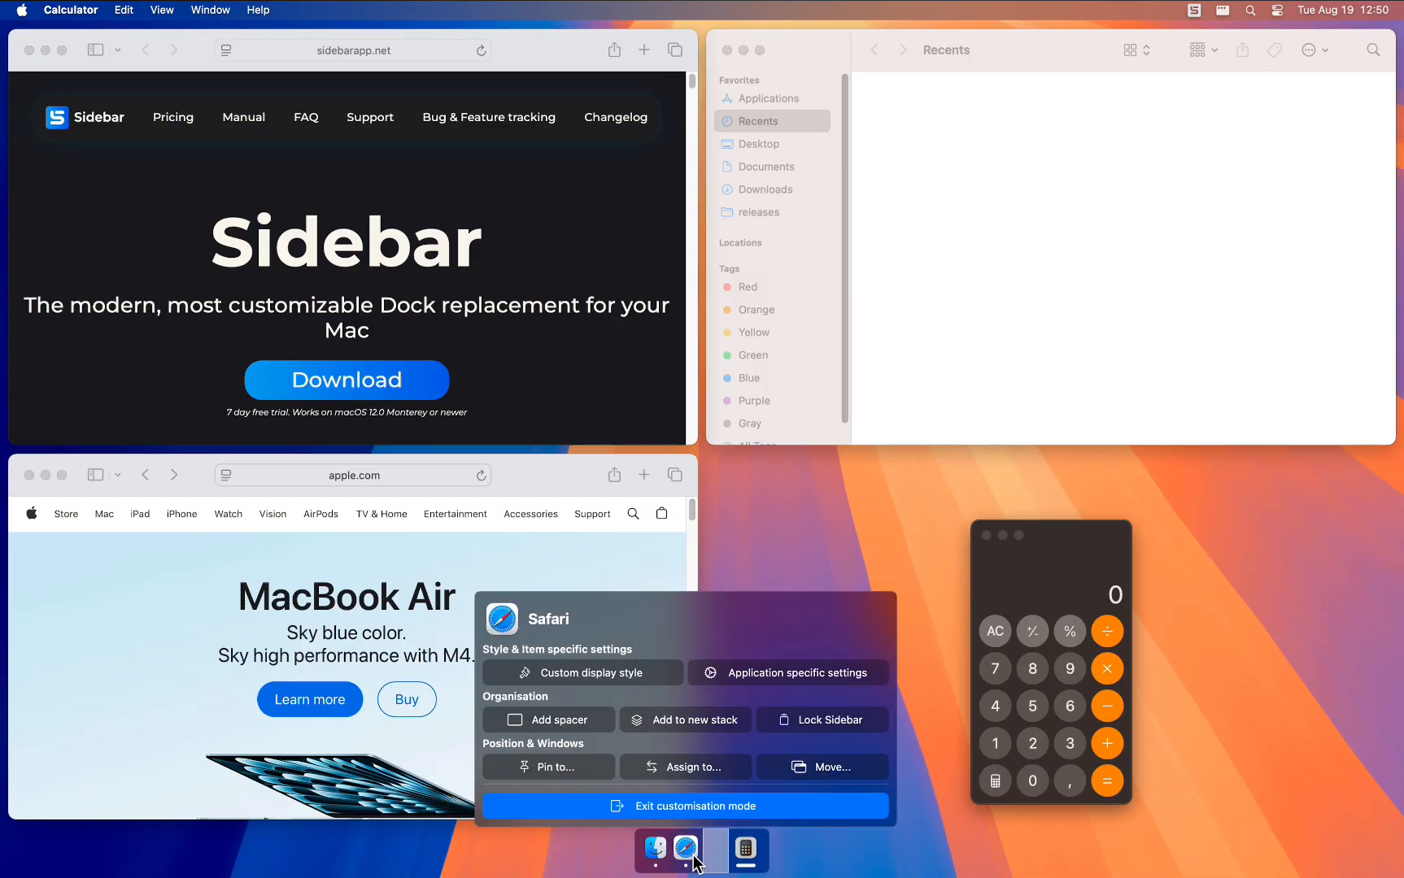
drag(714, 853, 744, 854)
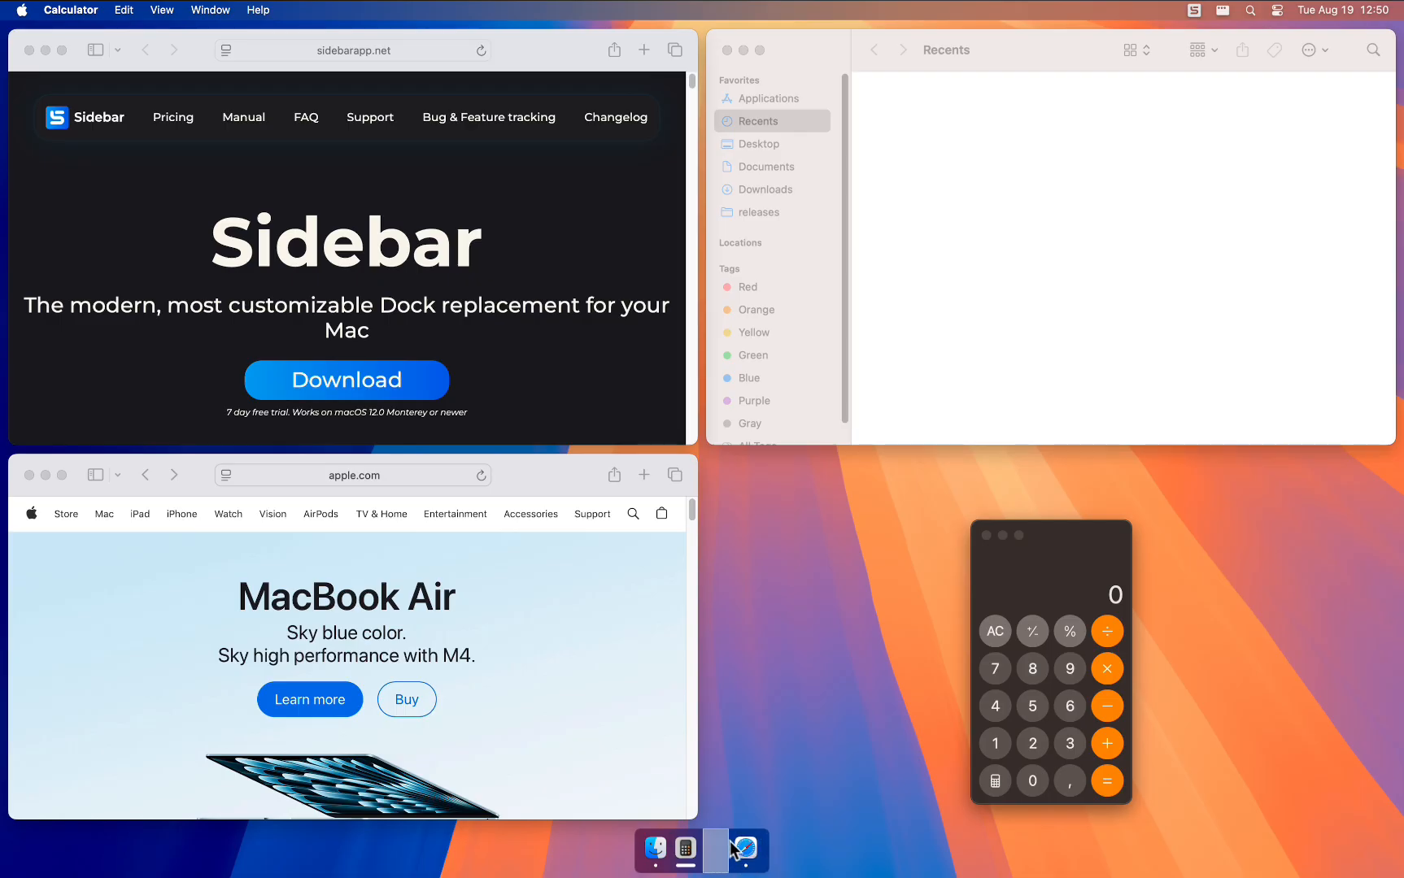
mouse_move(745, 860)
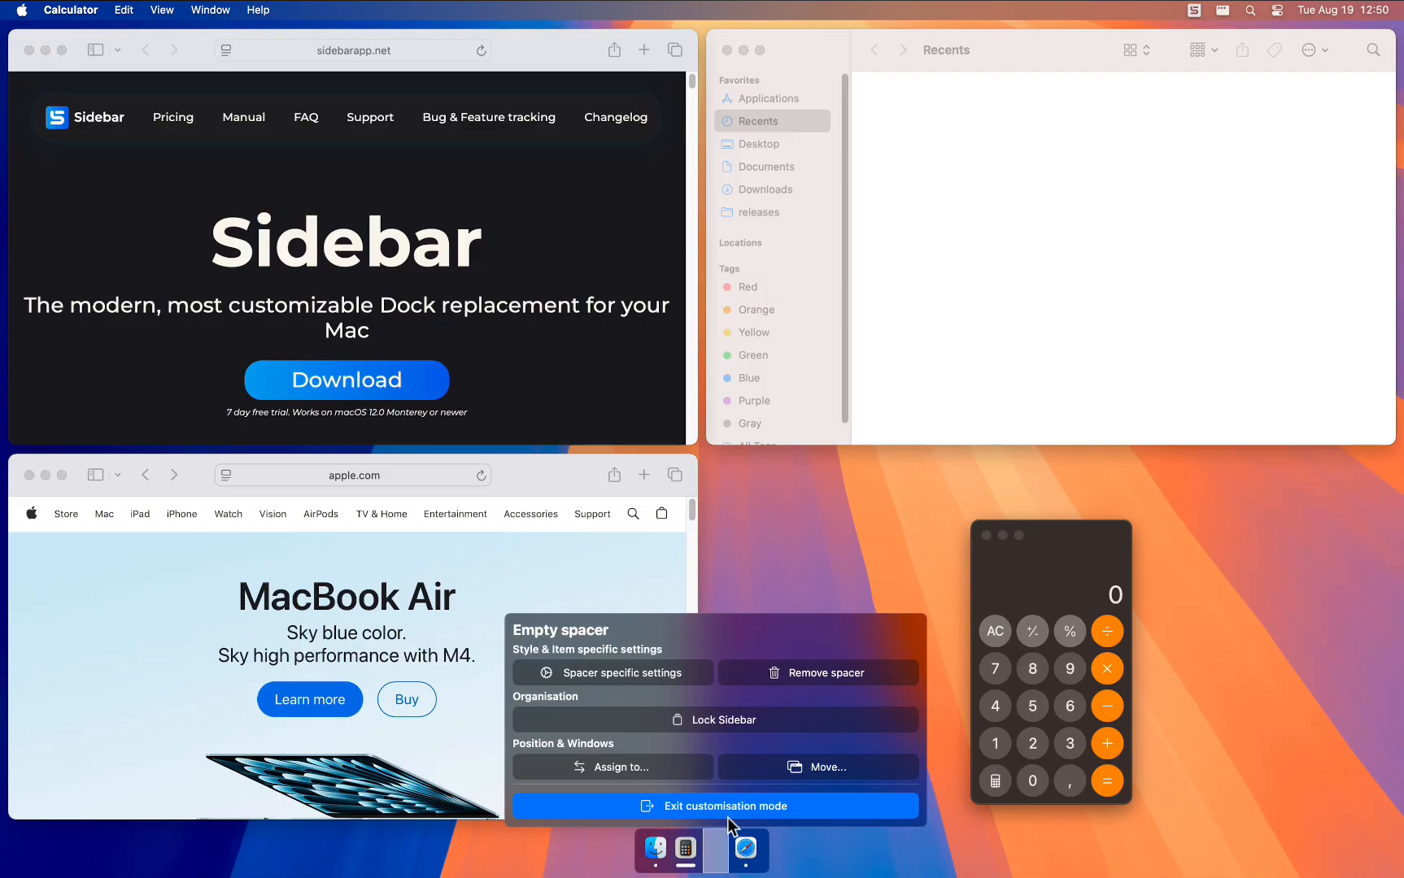
click(821, 675)
Step: Add Safari to a new stack and exit customisation mode
mouse_move(731, 849)
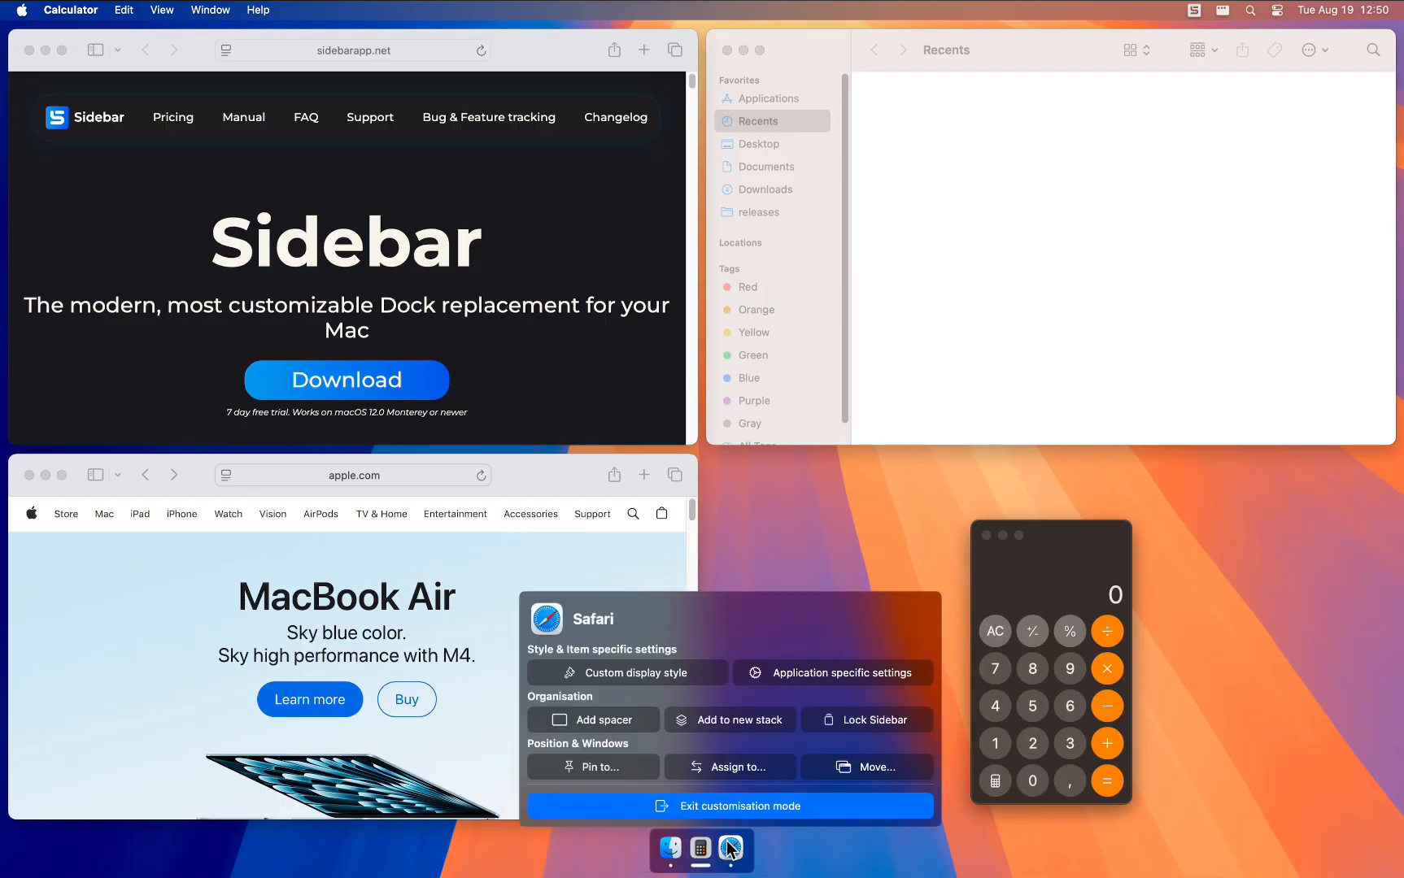
click(745, 722)
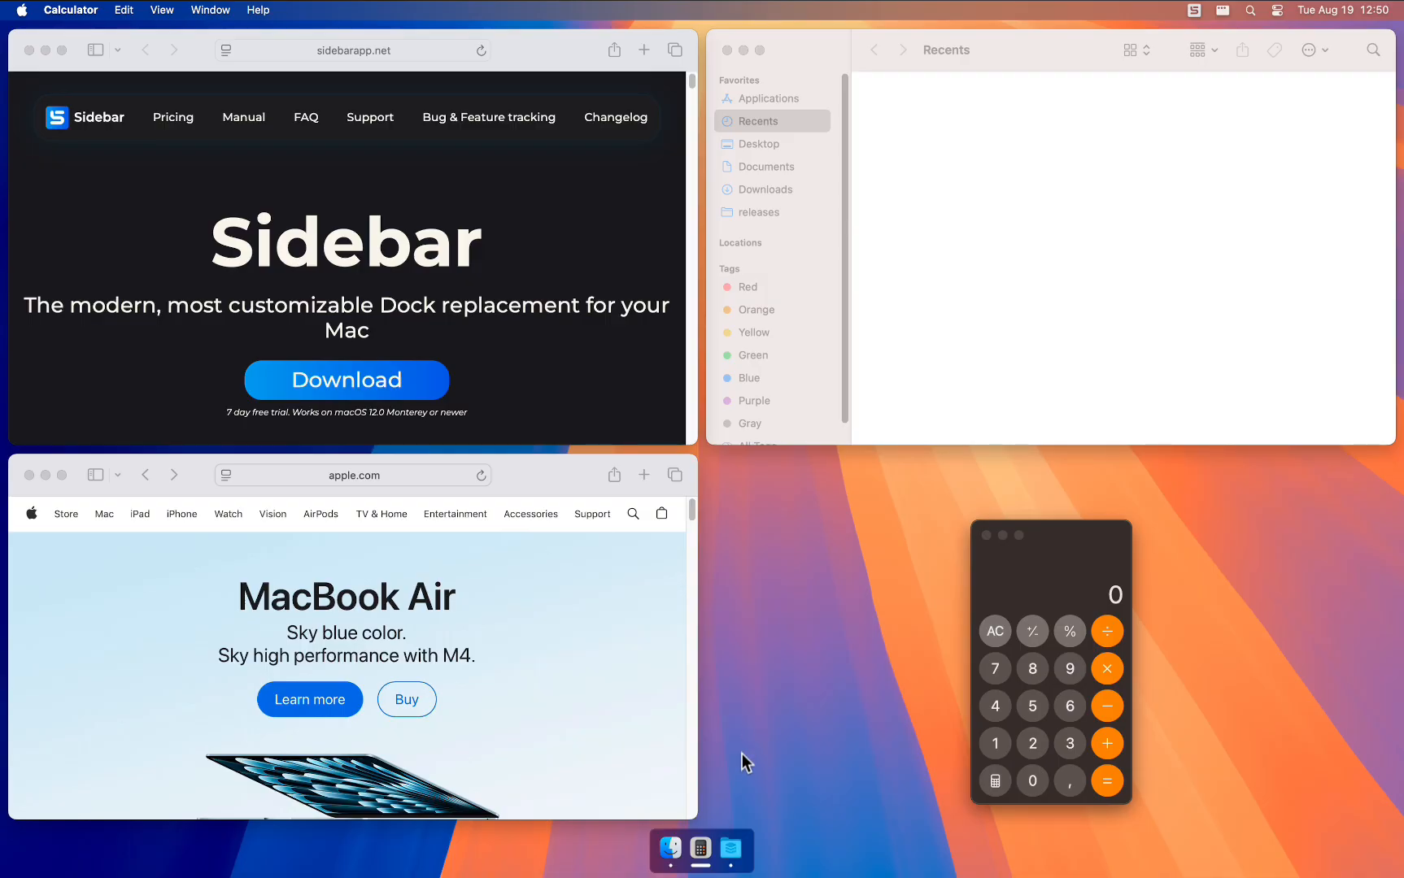
mouse_move(736, 854)
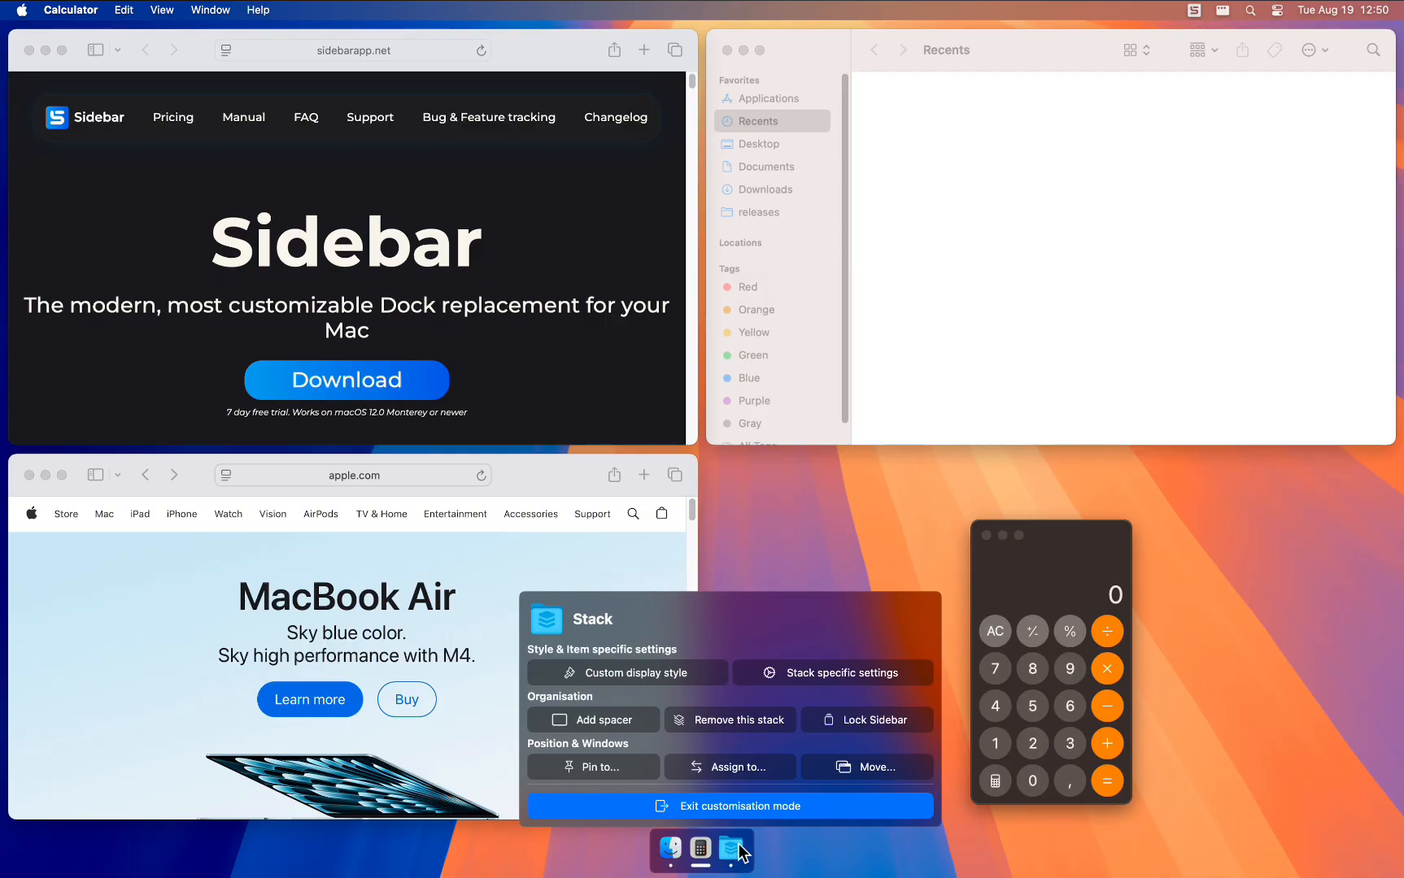
click(737, 813)
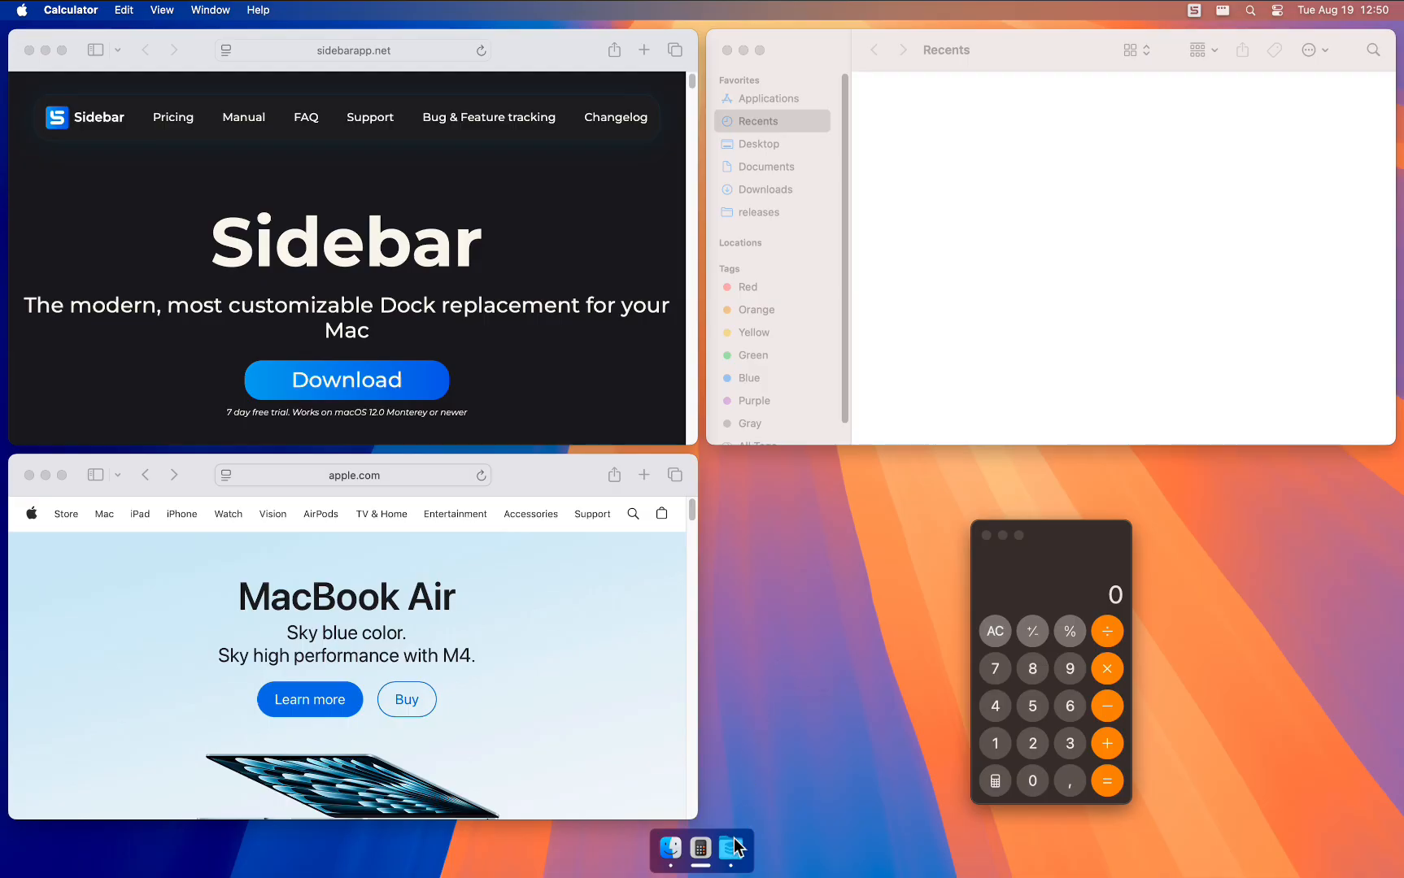
Step: Open the stack, customize the Safari item inside it and remove Safari from the stack
mouse_move(719, 792)
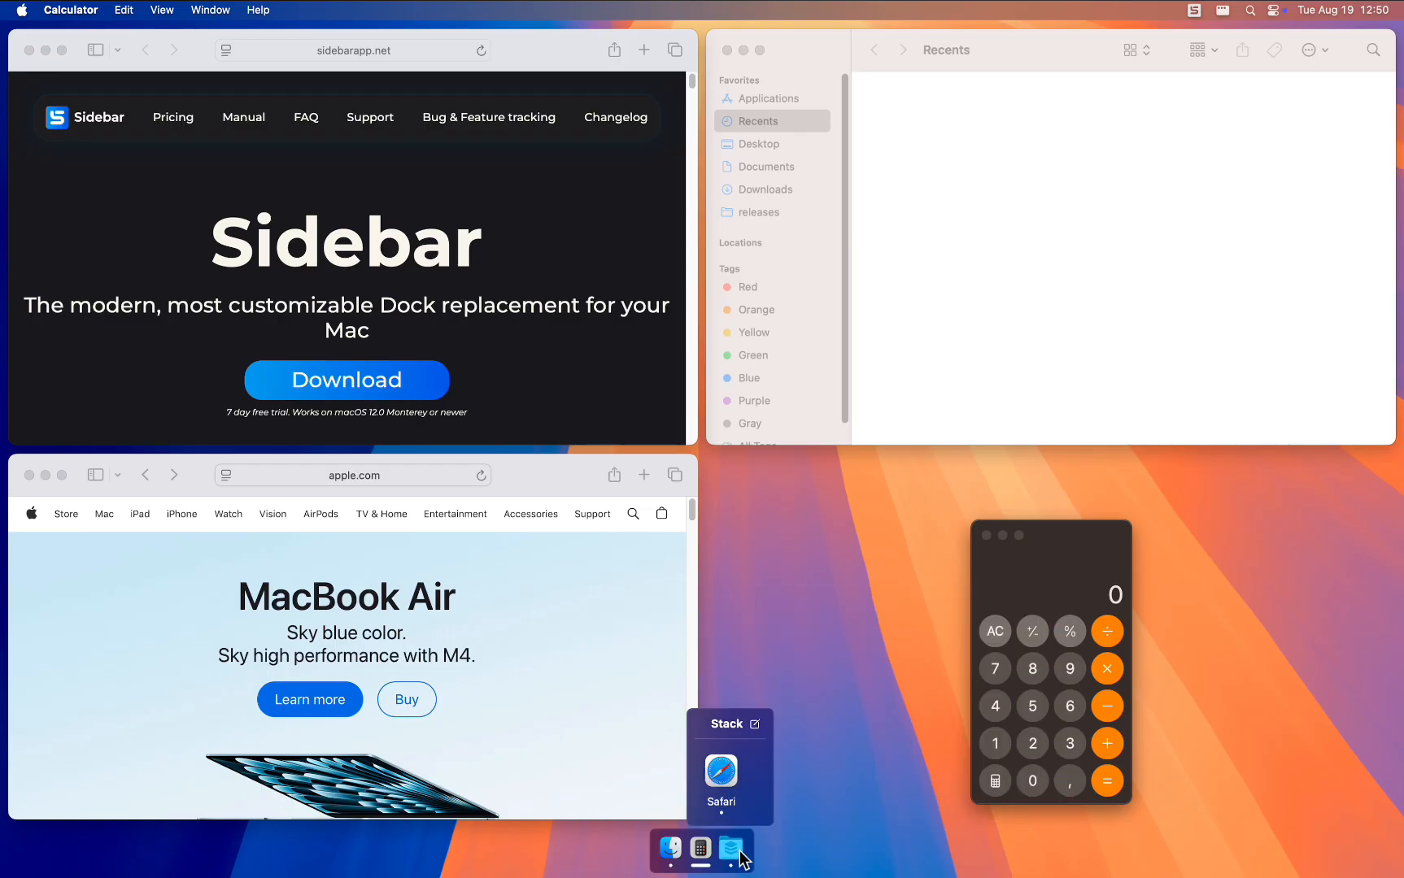
right_click(724, 783)
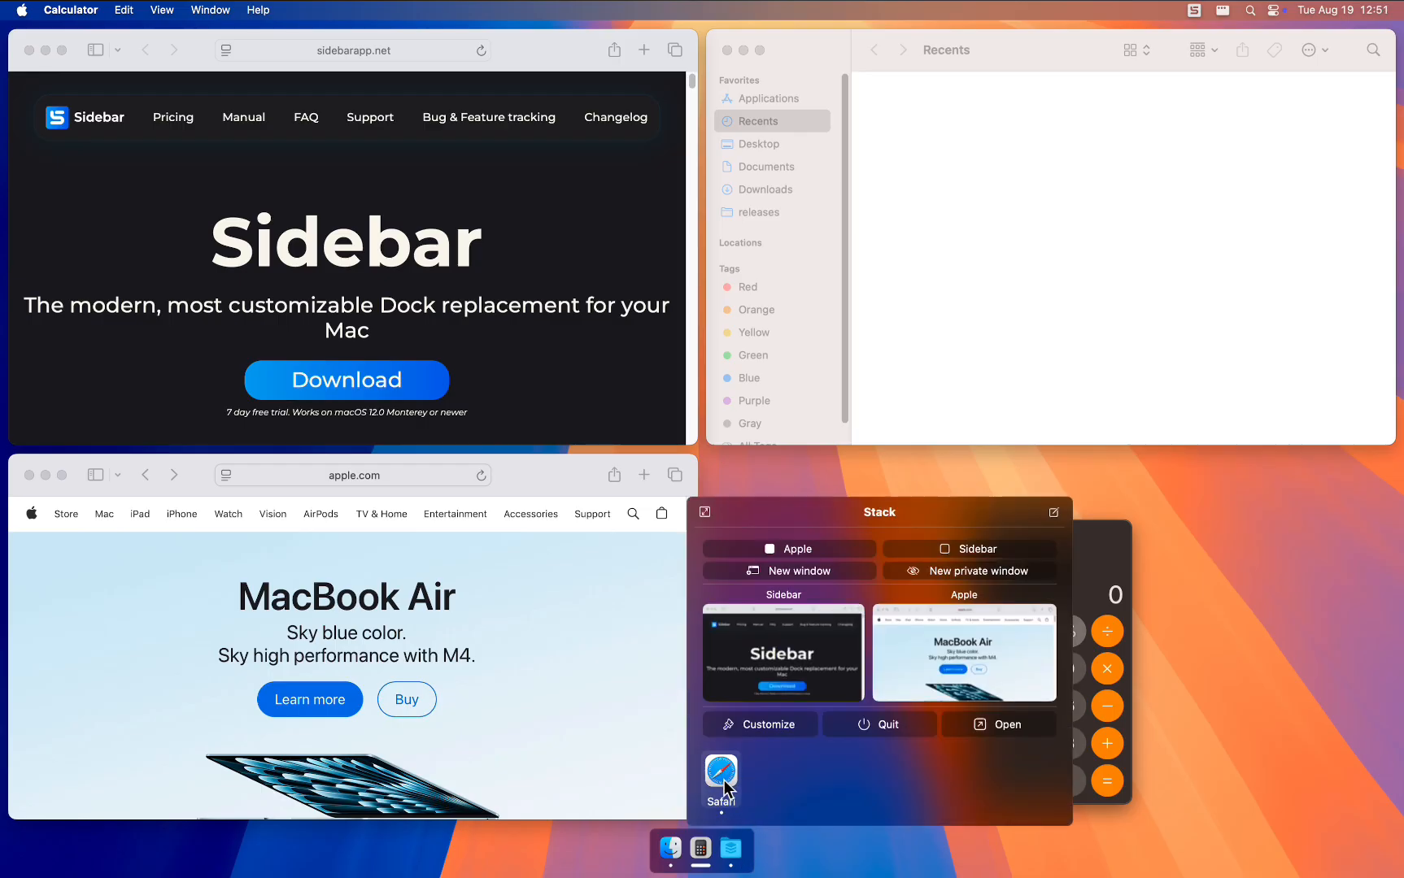
click(762, 724)
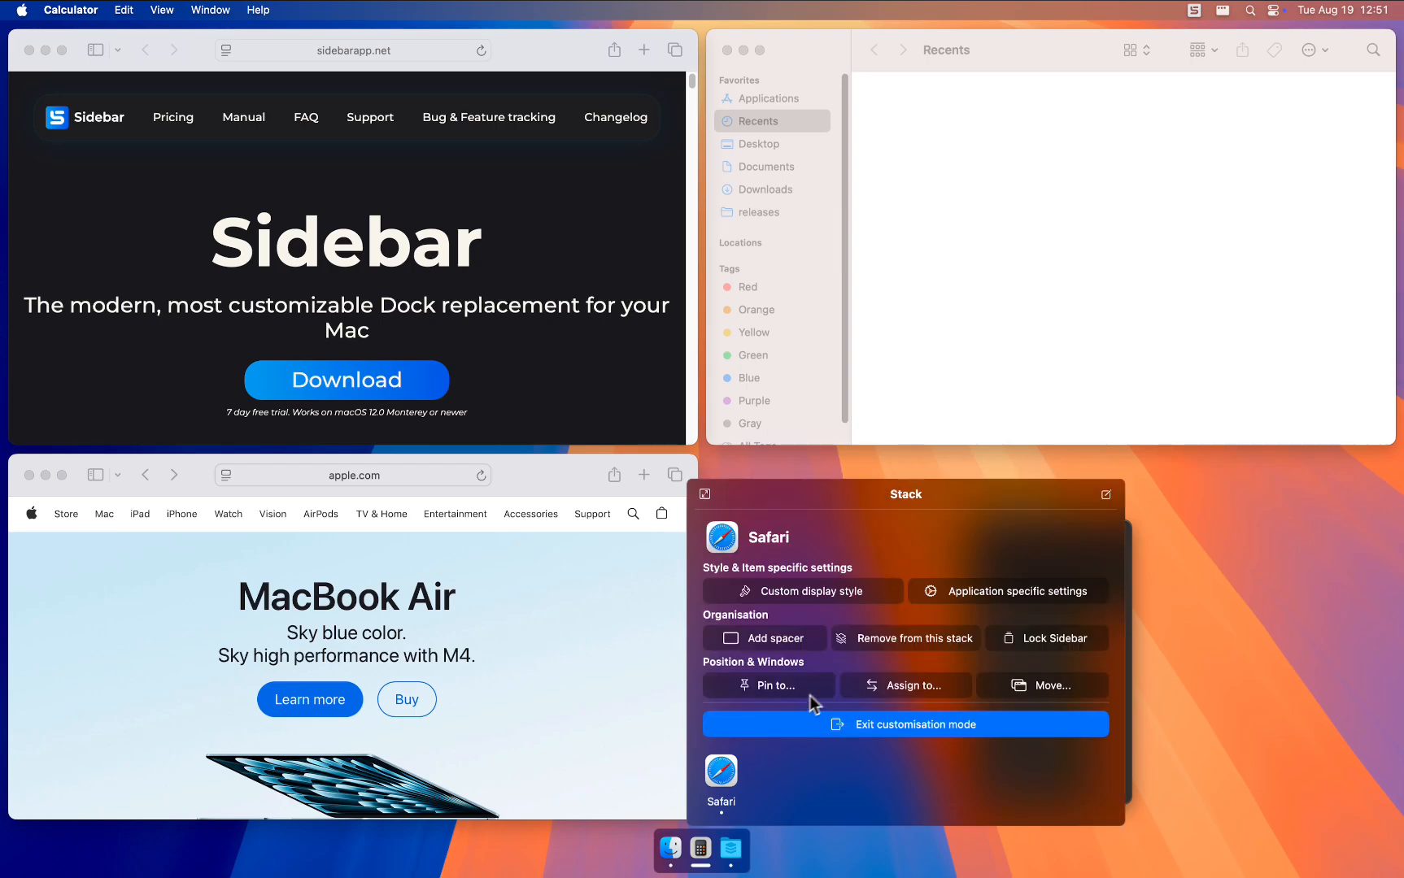
click(905, 640)
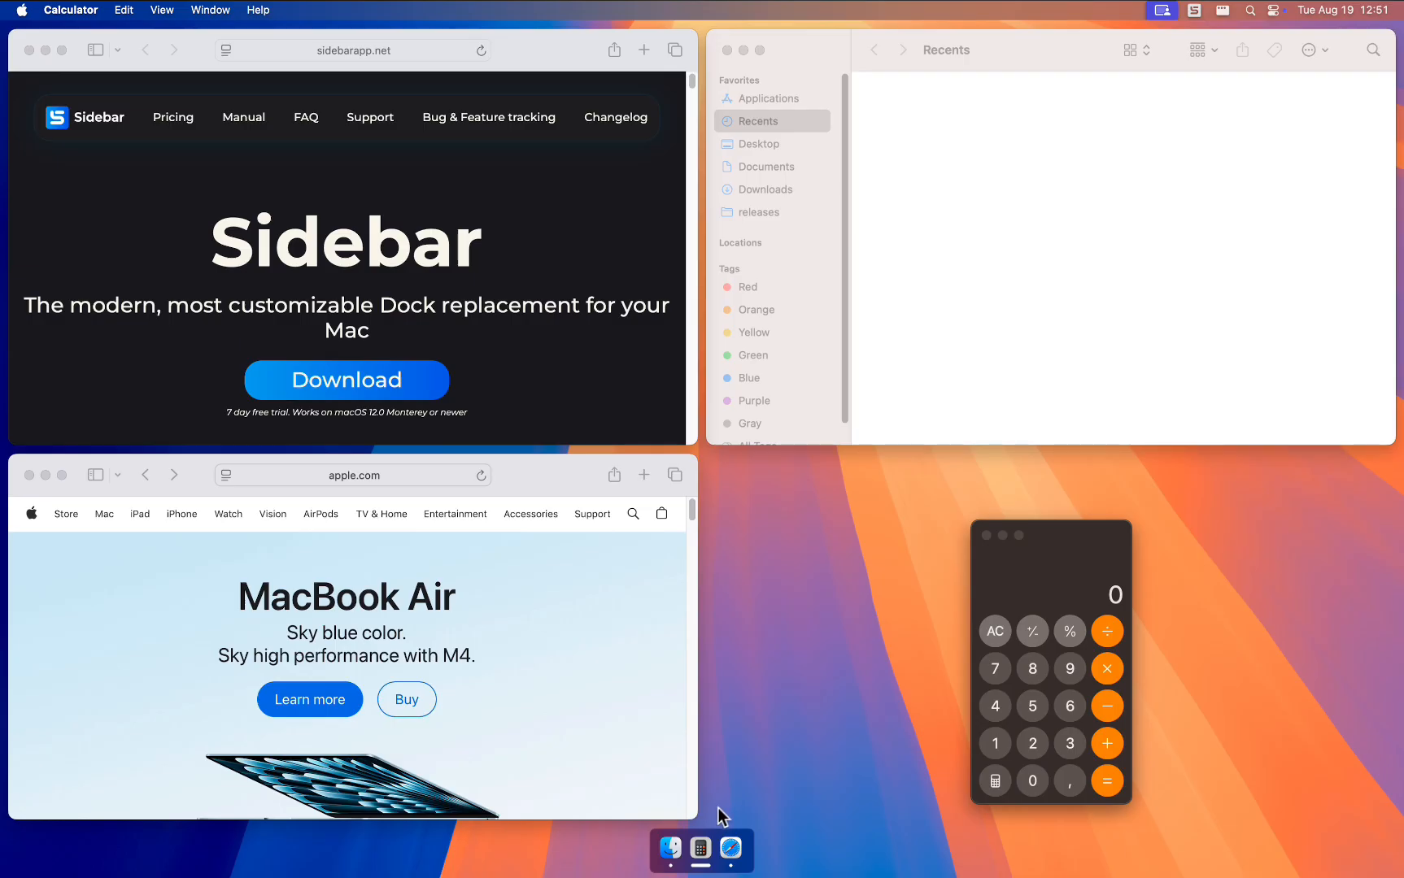
Step: Lock Sidebar from Safari's customisation options, and activate Safari and Calculator from the locked Sidebar
click(730, 847)
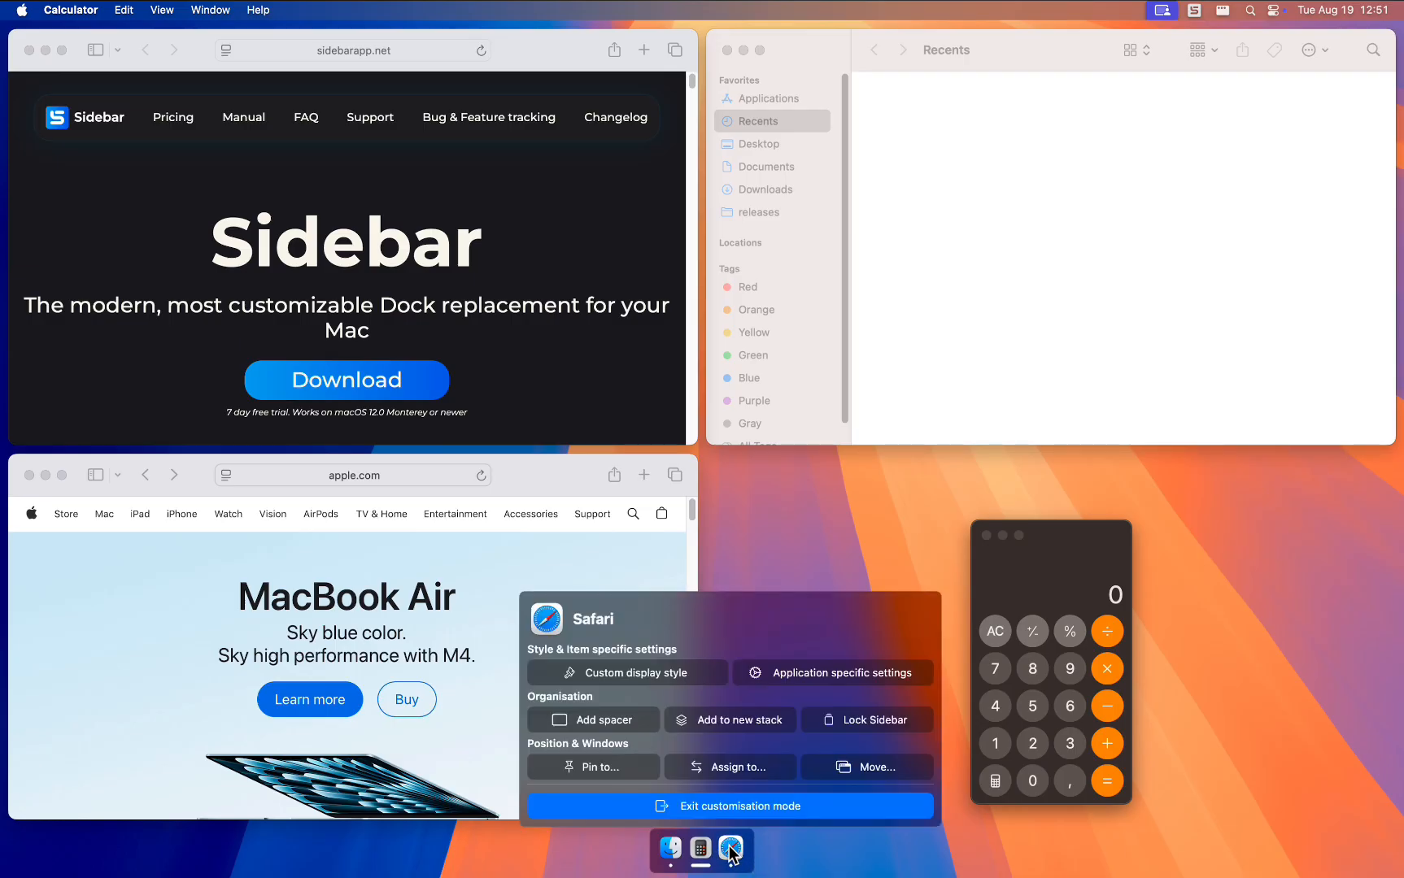
click(847, 725)
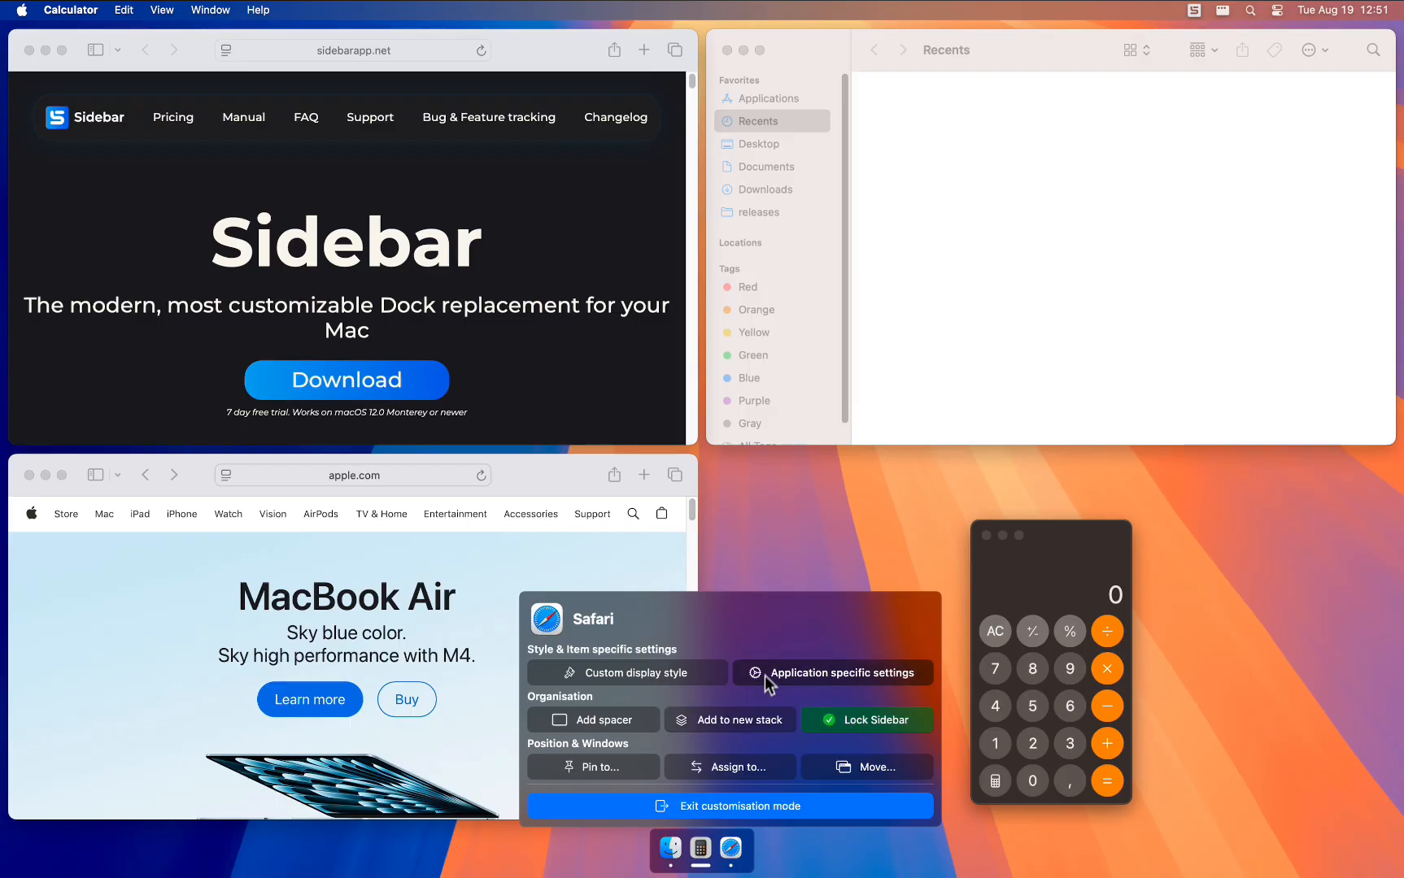
click(744, 852)
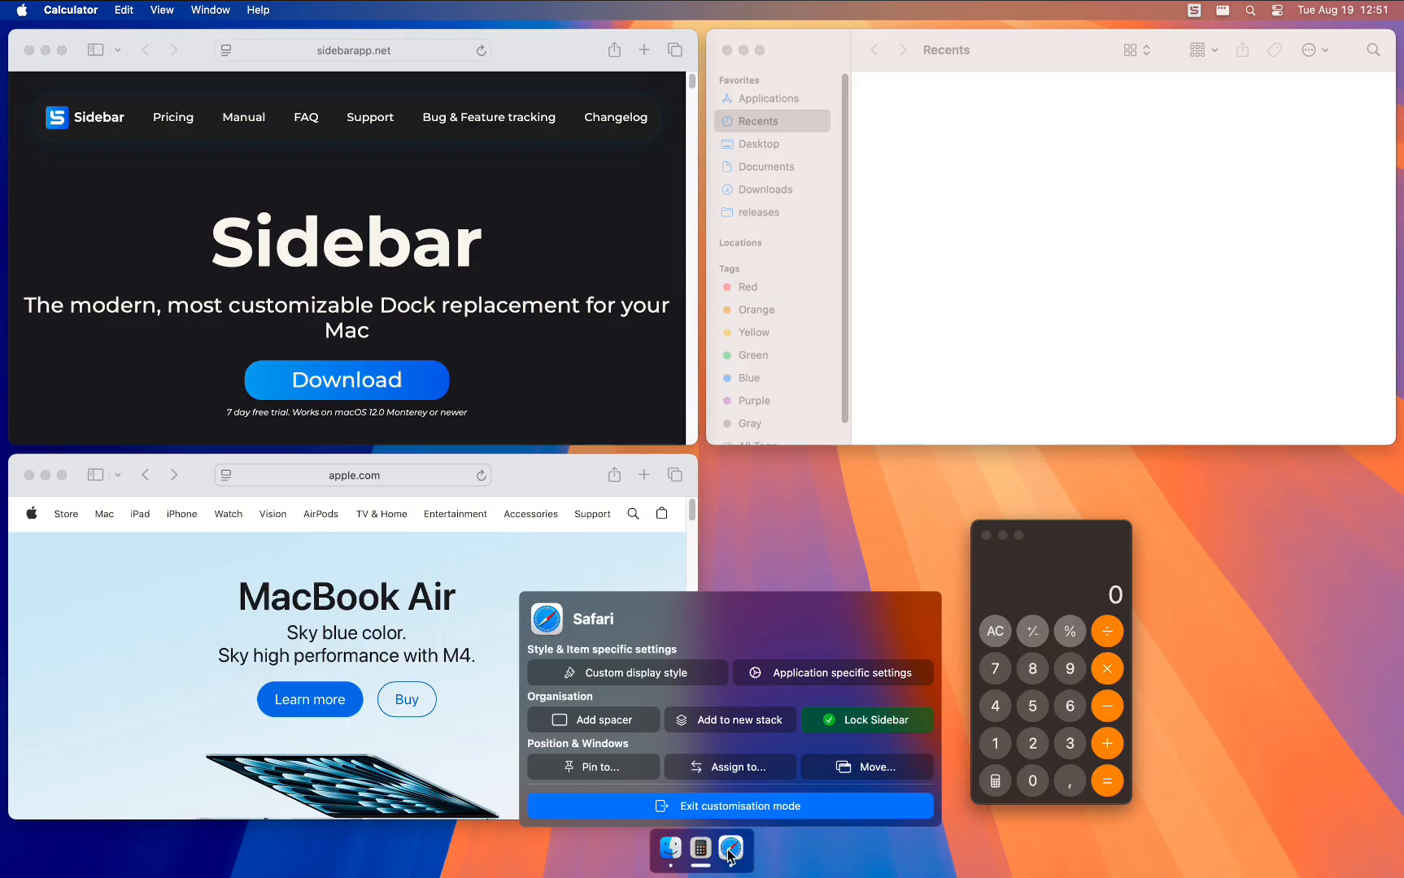
click(729, 850)
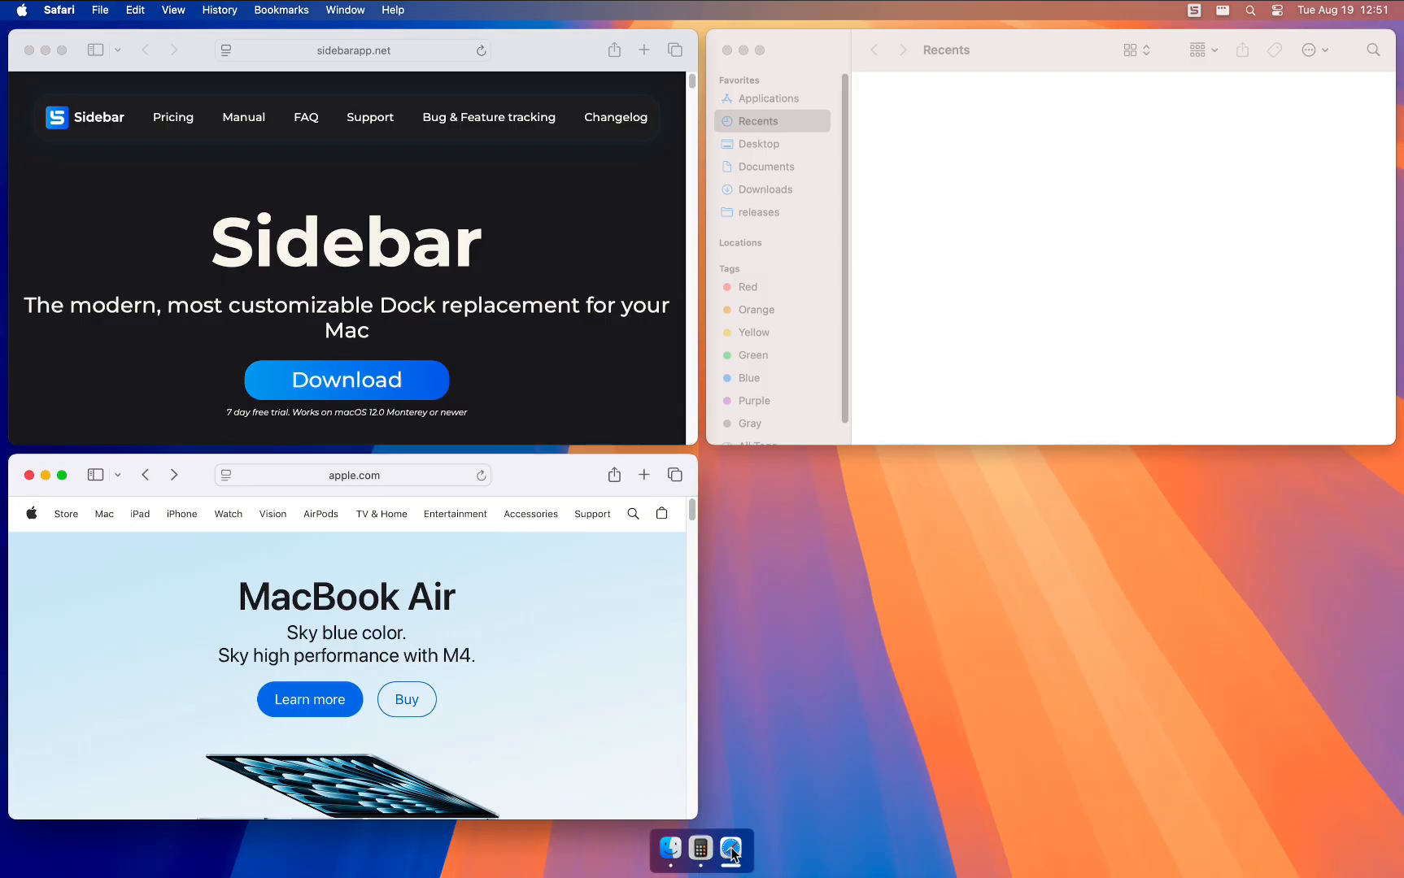
click(732, 850)
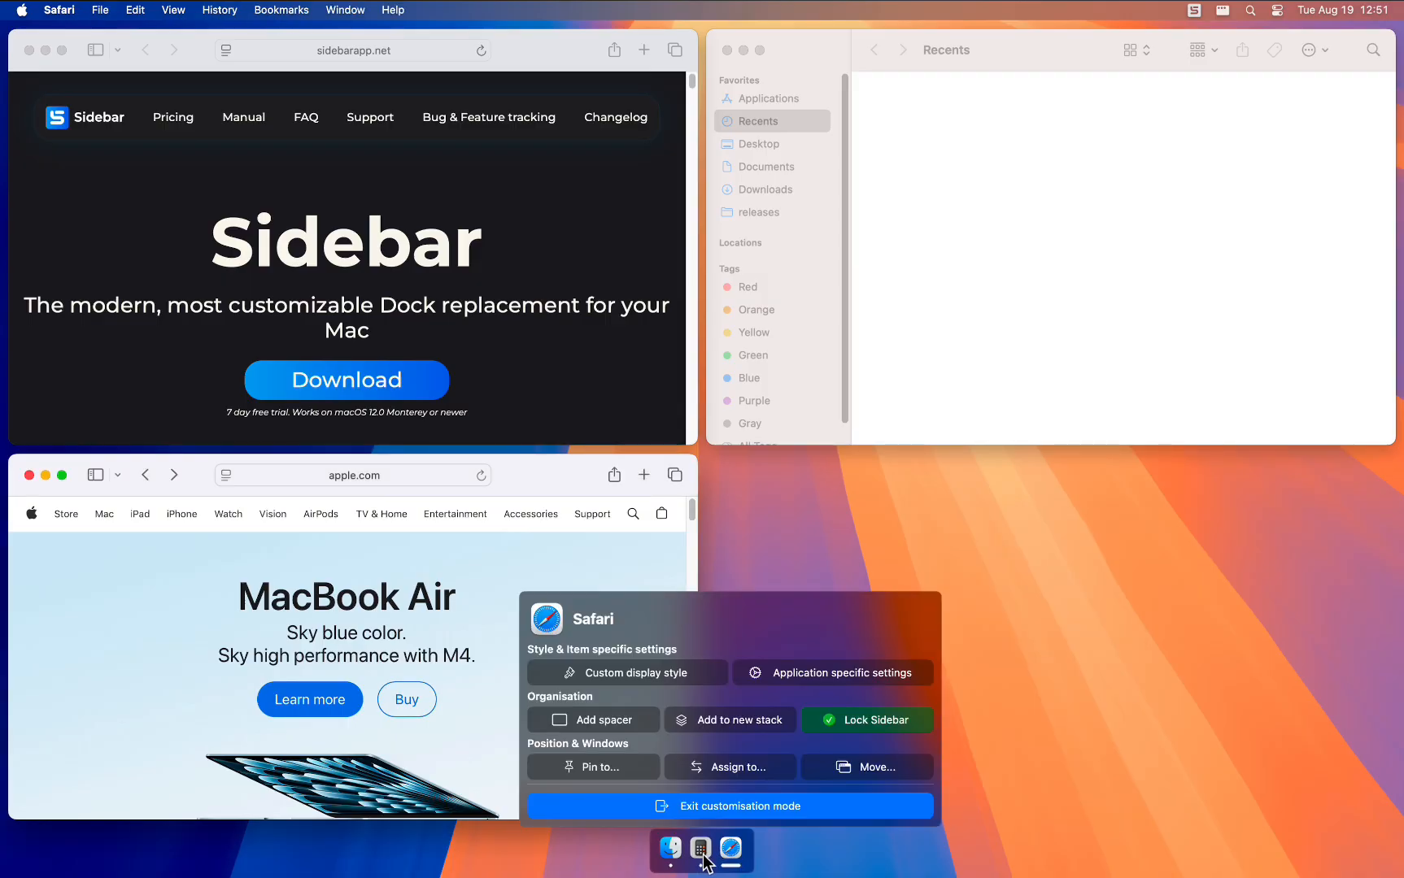
click(701, 855)
click(735, 850)
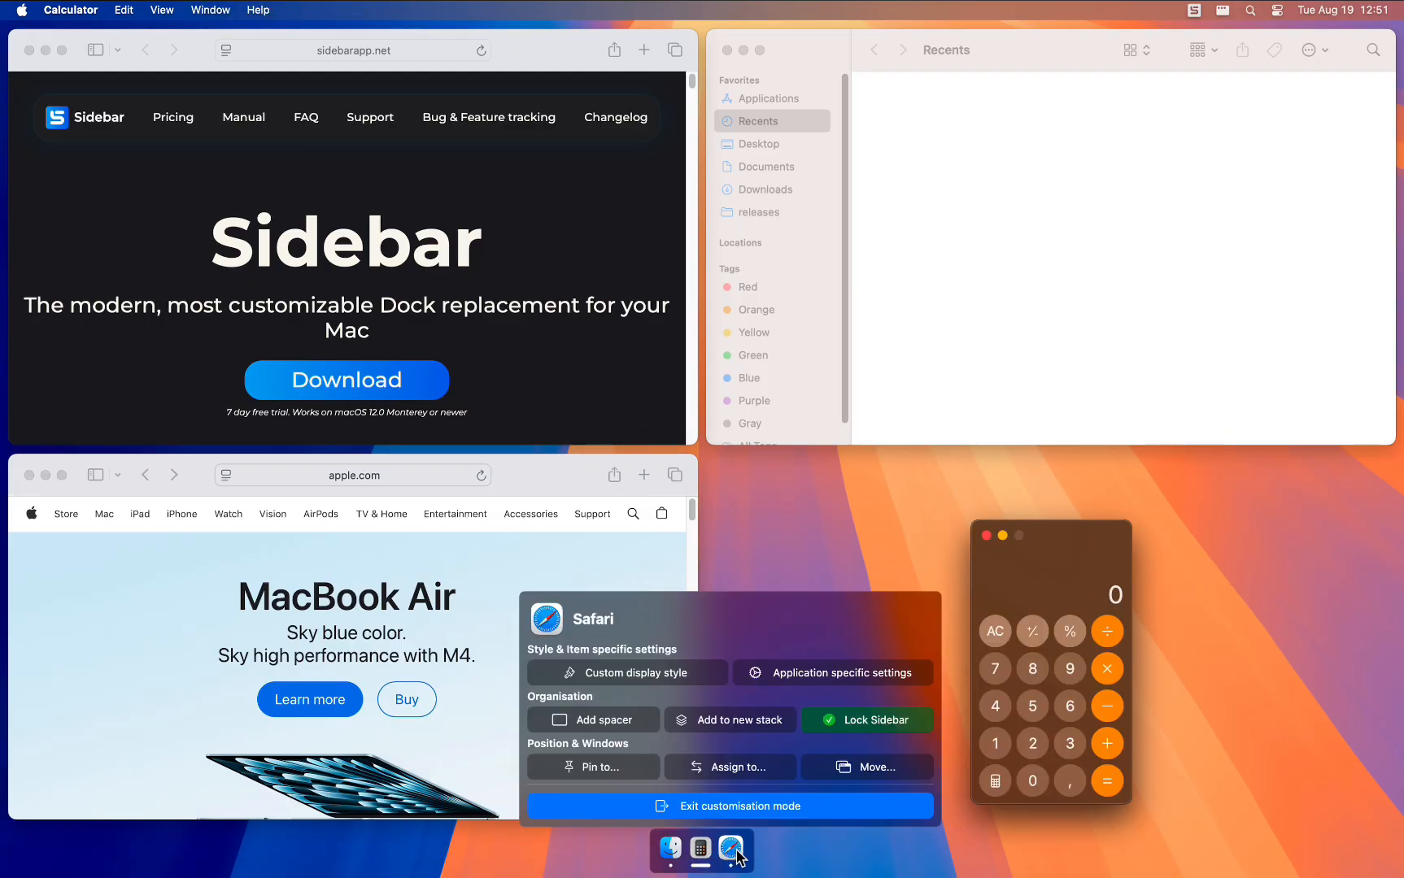
Step: Unlock Sidebar and move Safari between Finder and Calculator
click(850, 723)
drag(731, 850, 693, 852)
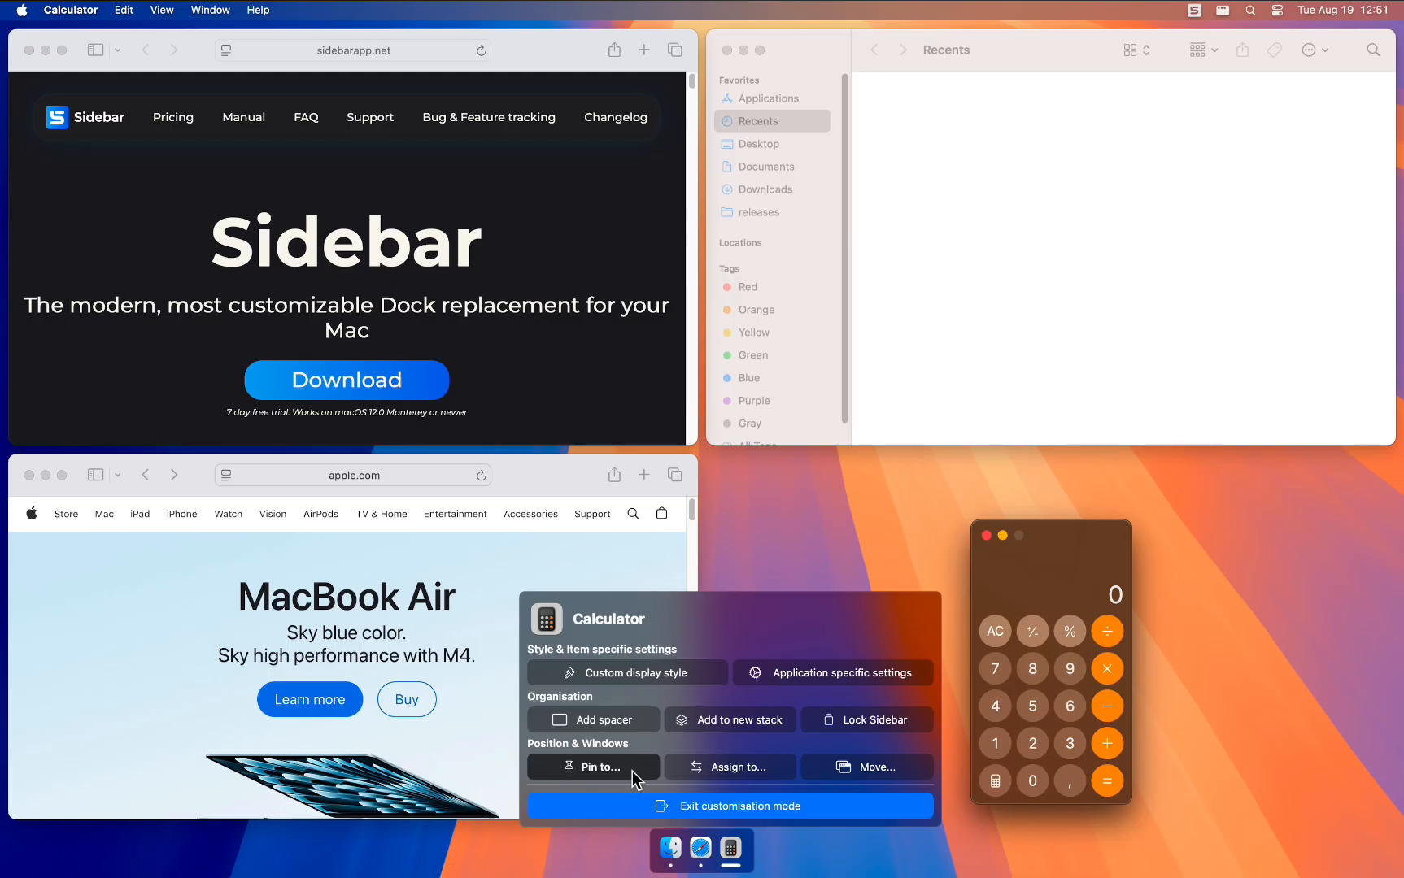
Step: Pin Calculator to All screens and exit customisation mode
click(629, 771)
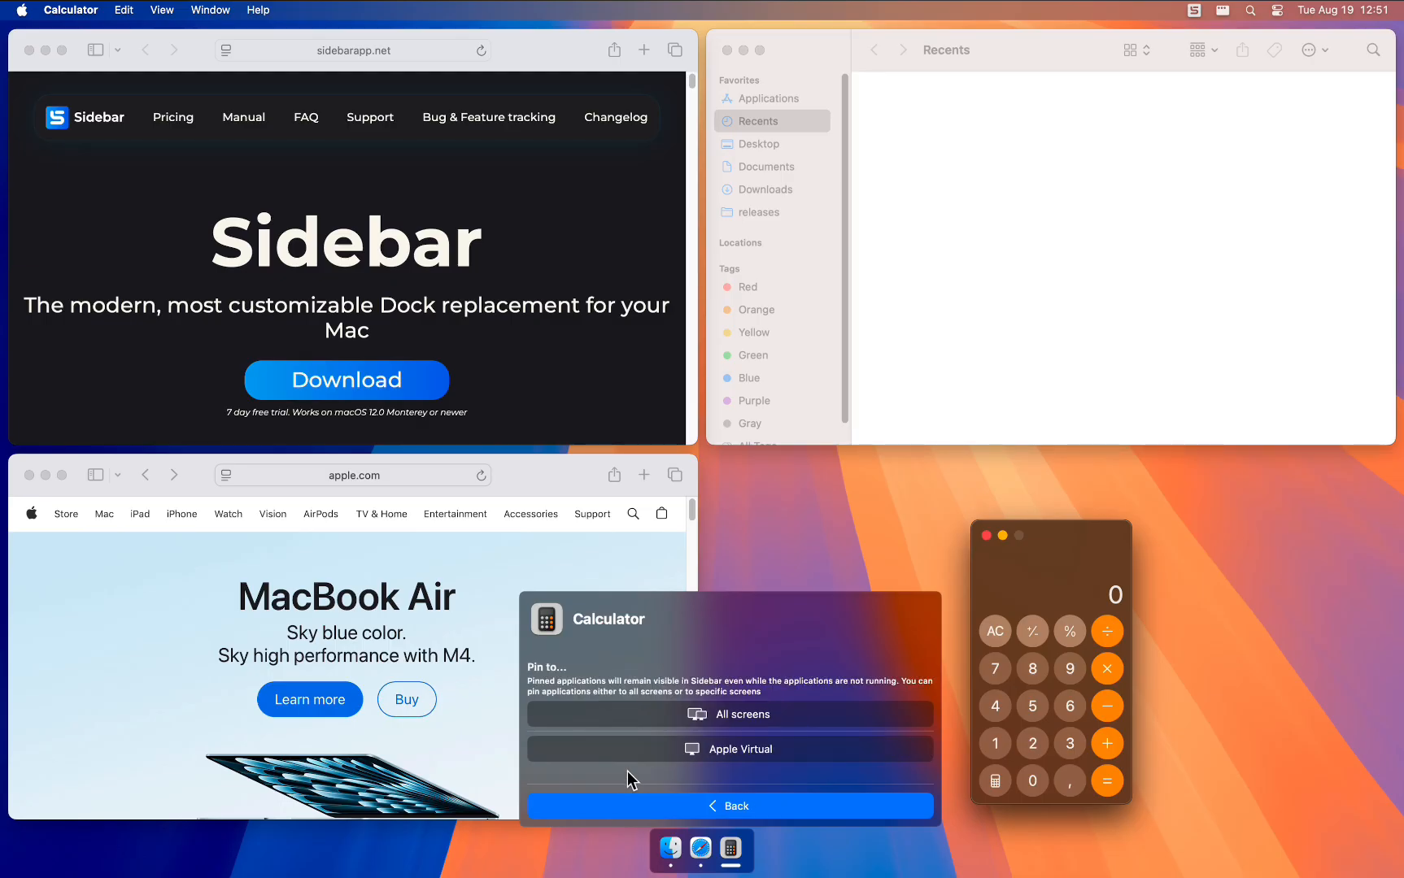
click(709, 713)
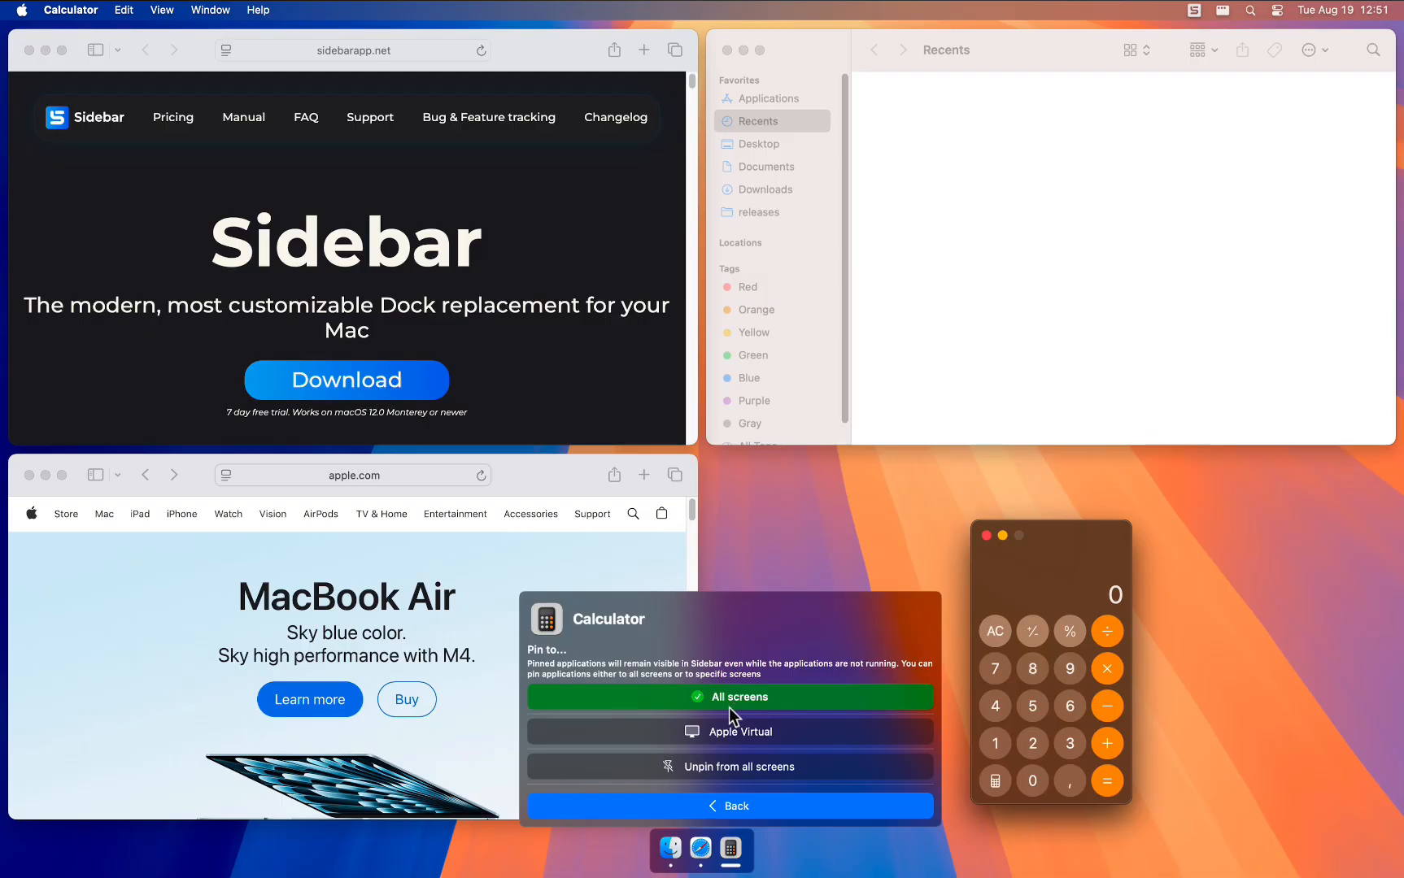
click(750, 808)
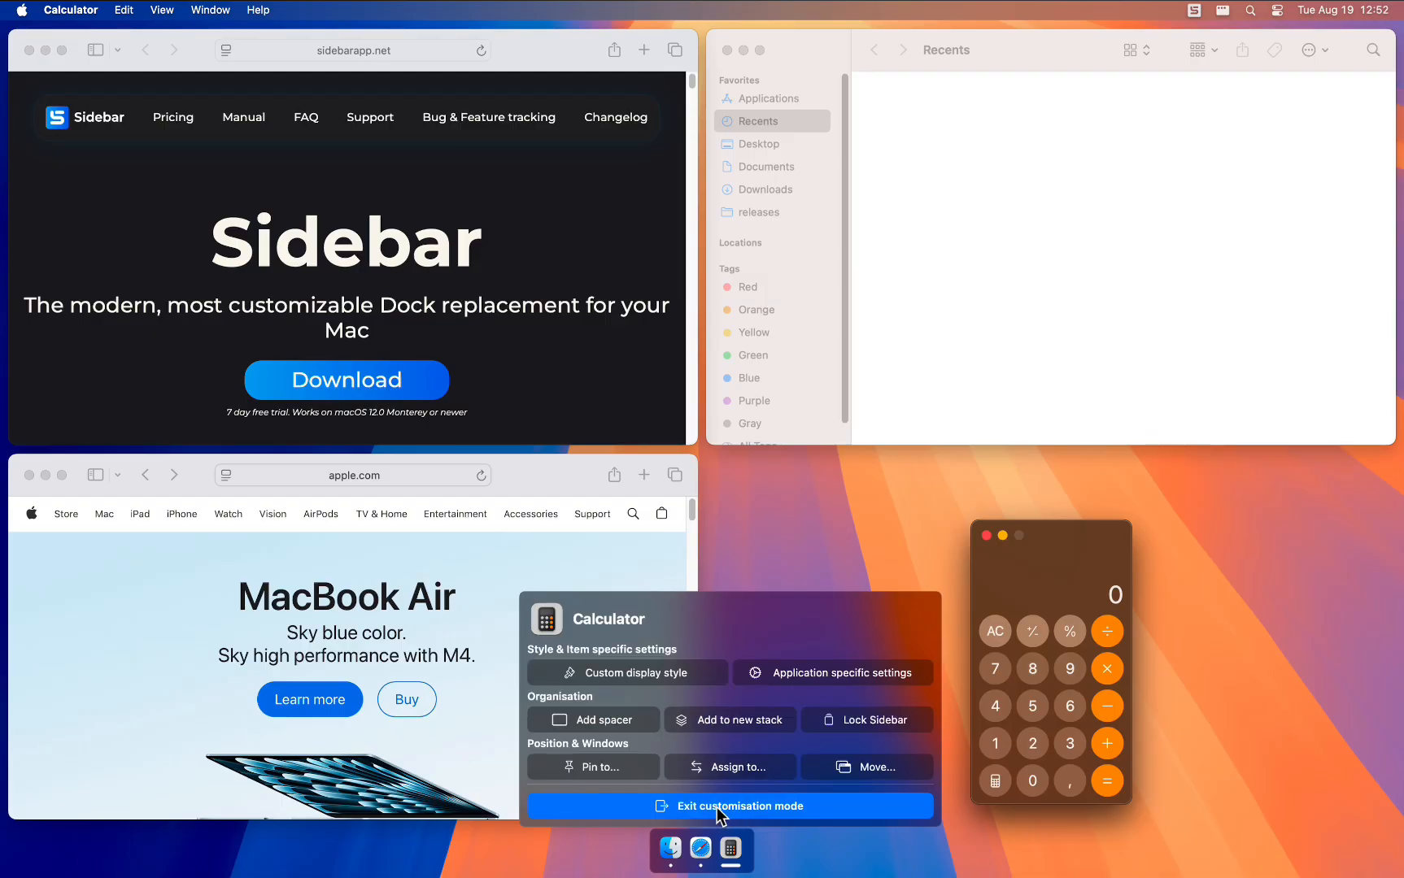
click(724, 806)
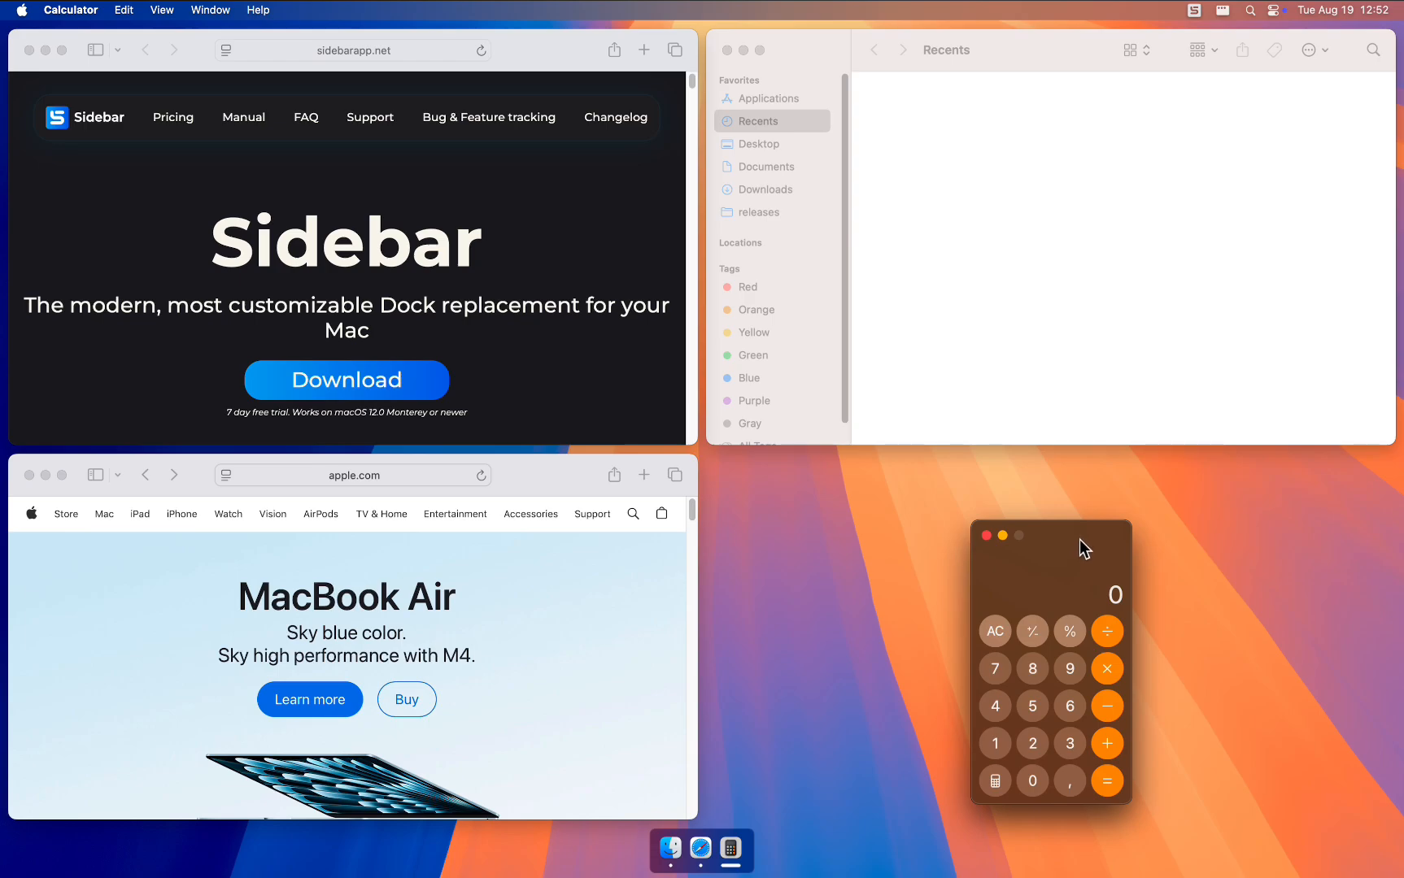
Step: Quit Calculator and relaunch it from Sidebar, and unpin it from all screens in its customisation options
key(super+q)
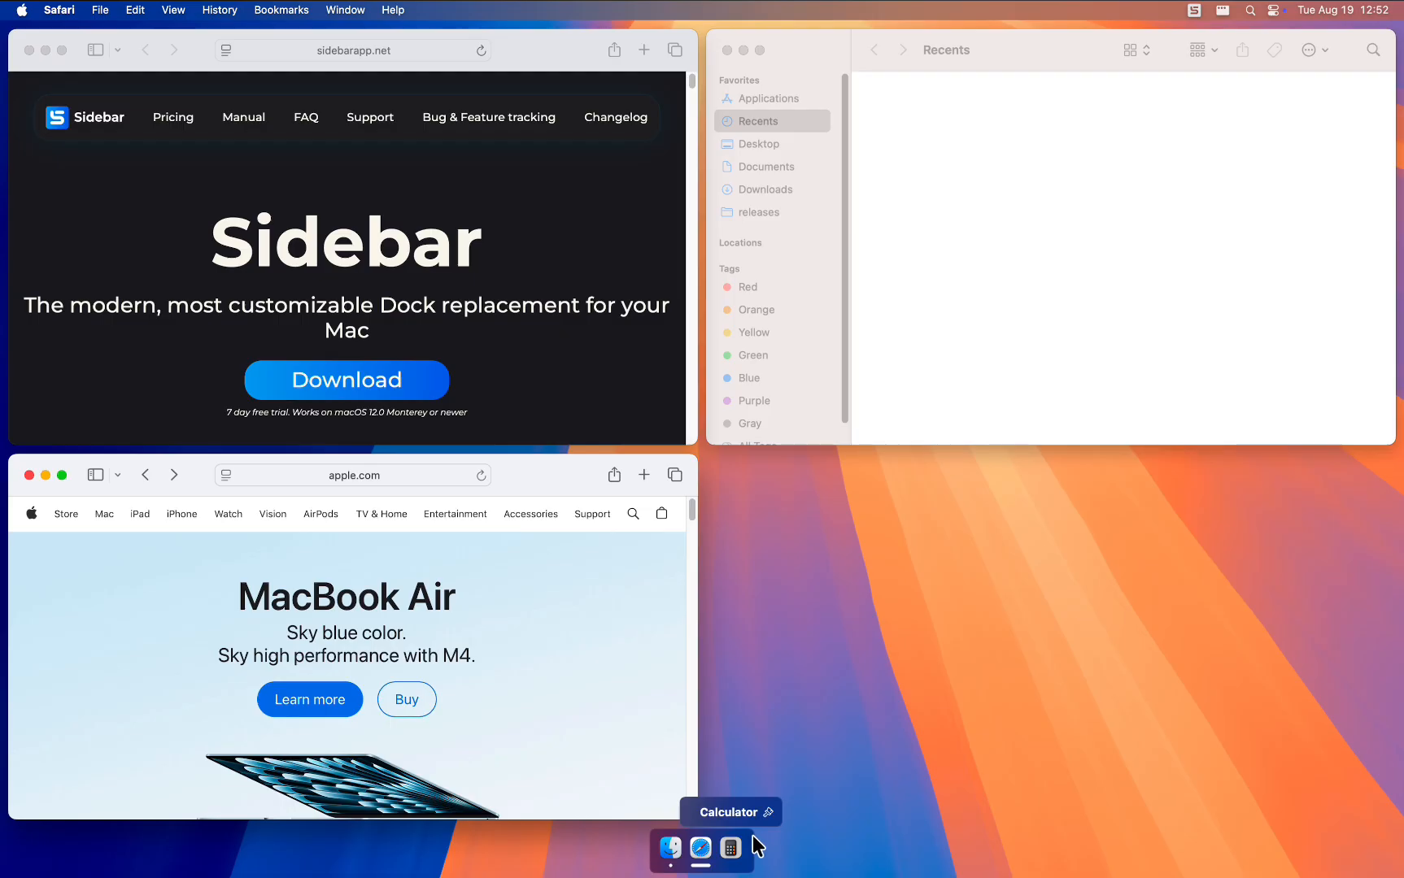
click(731, 852)
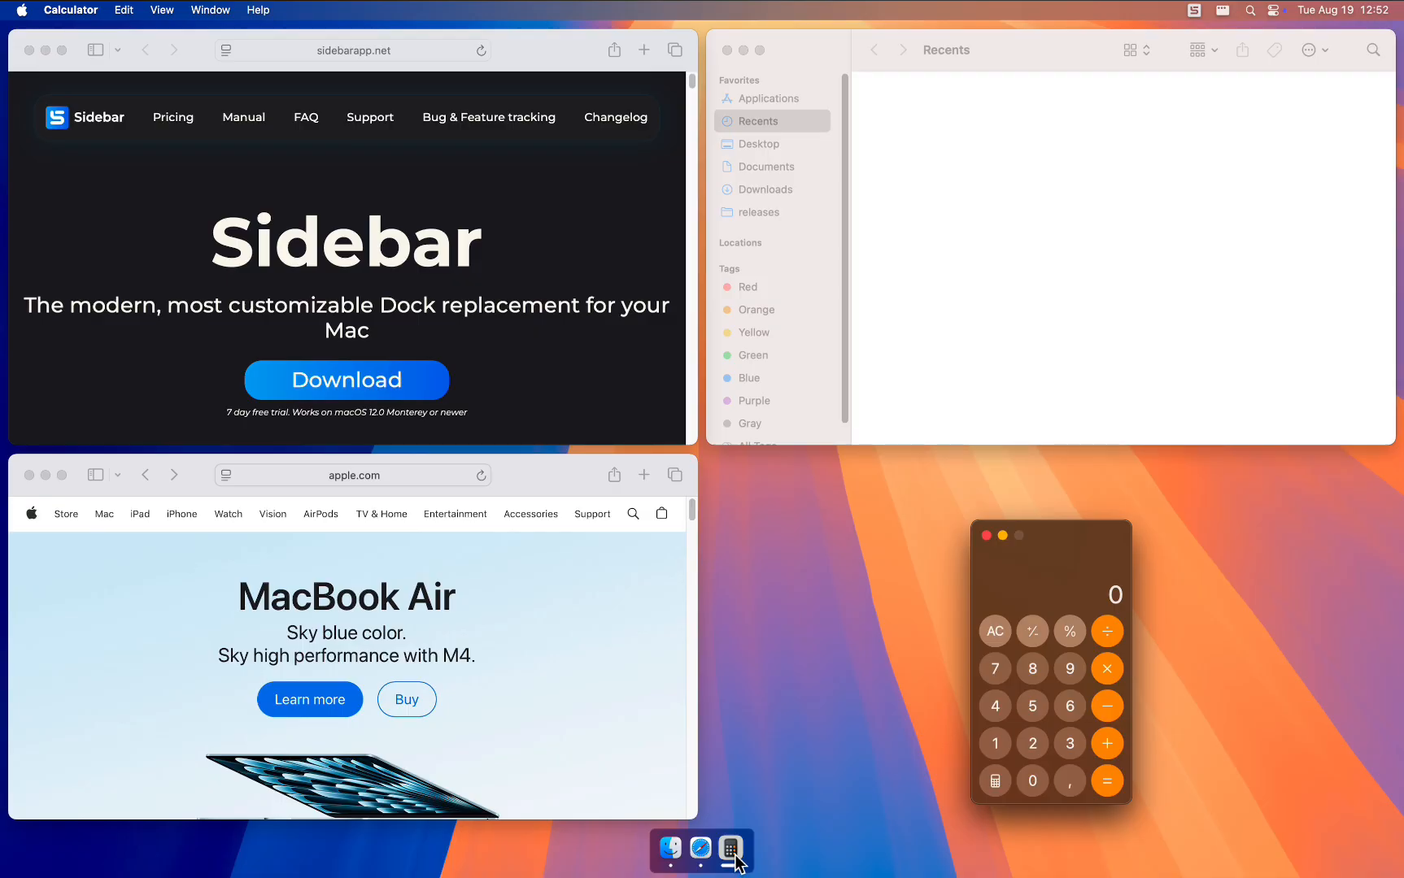
mouse_move(736, 849)
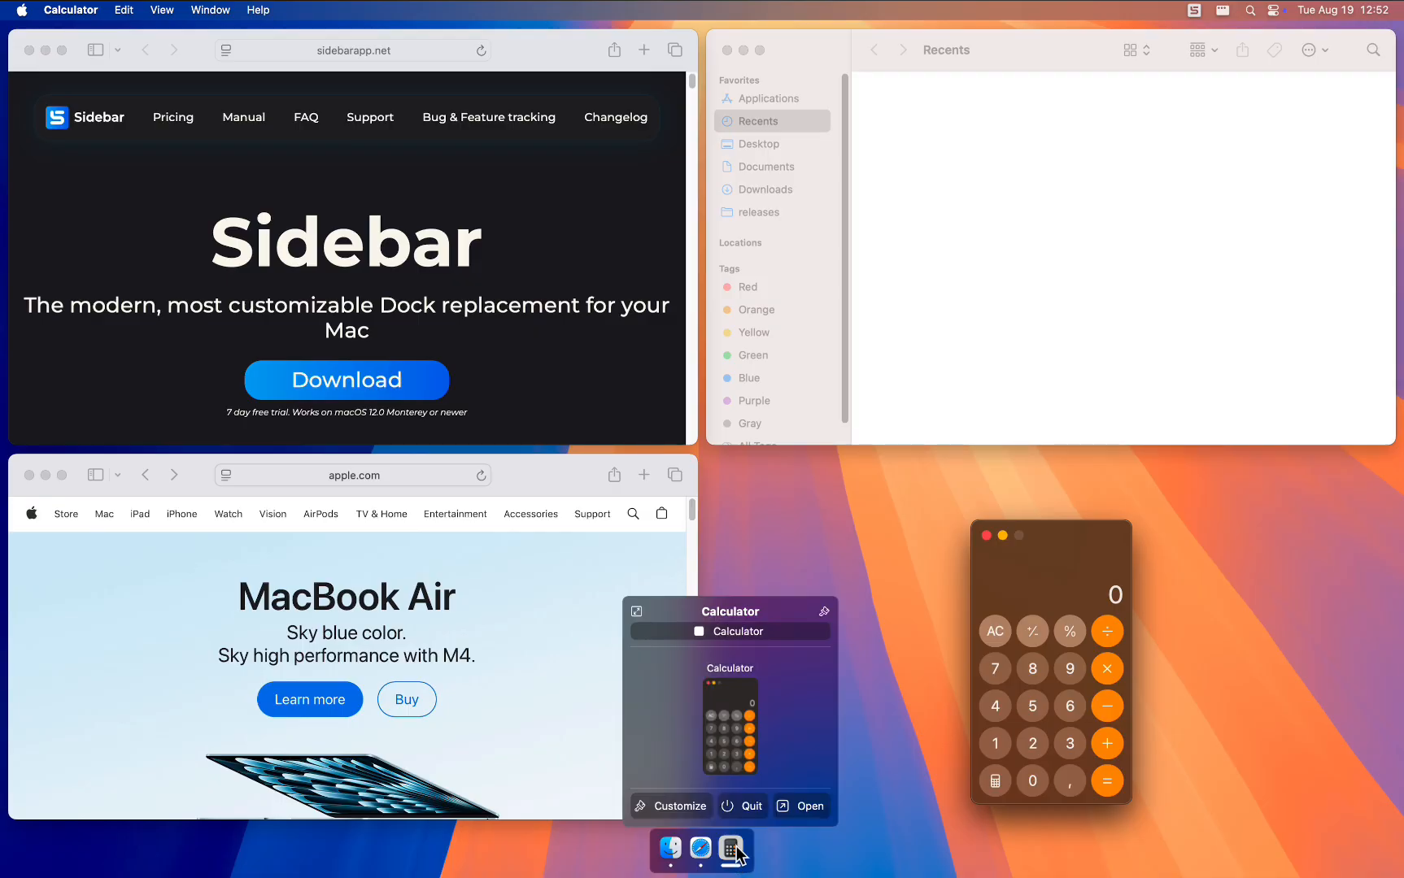
click(695, 810)
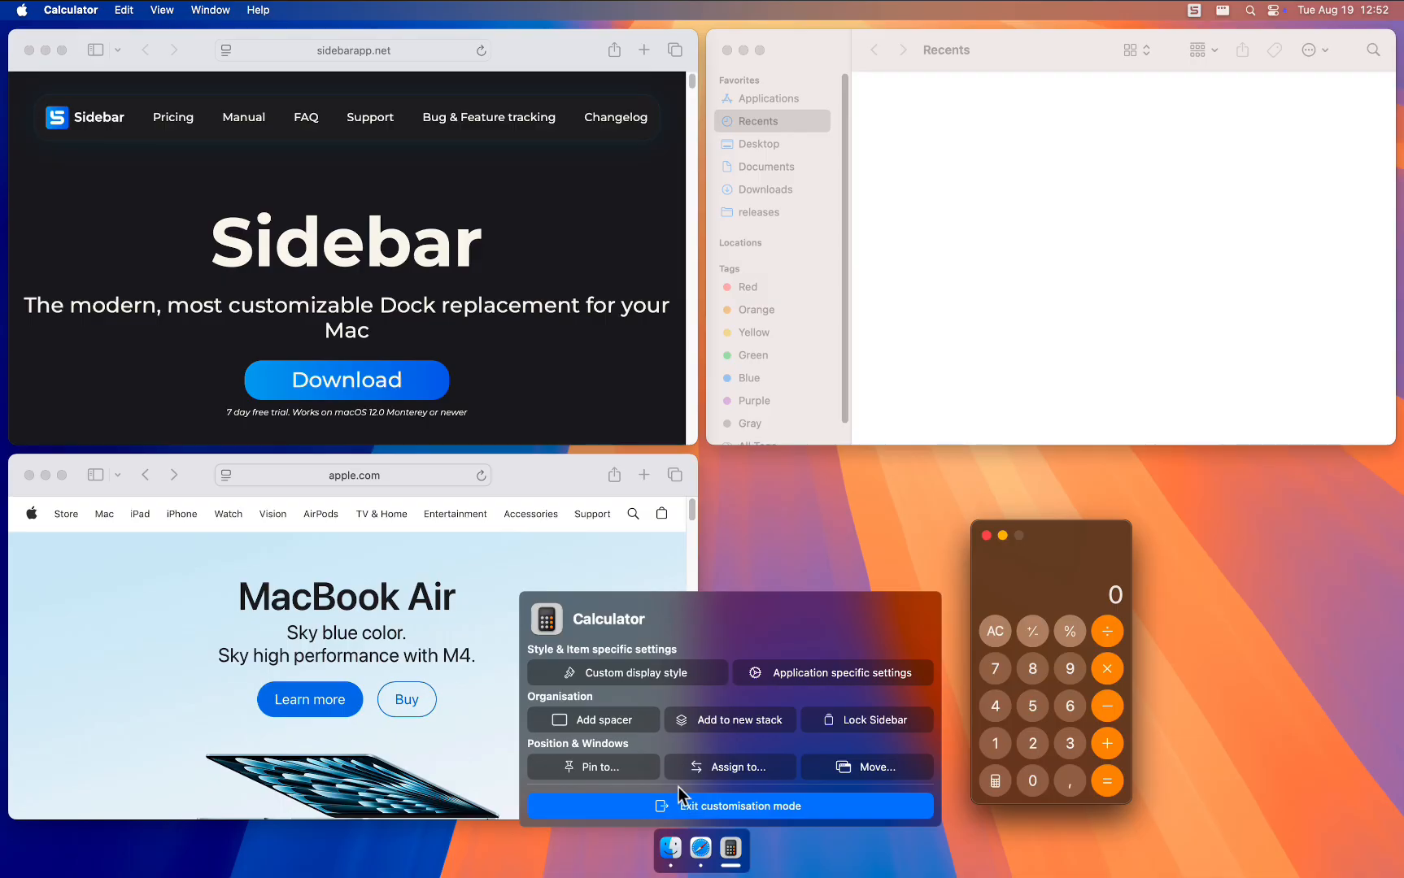
click(600, 773)
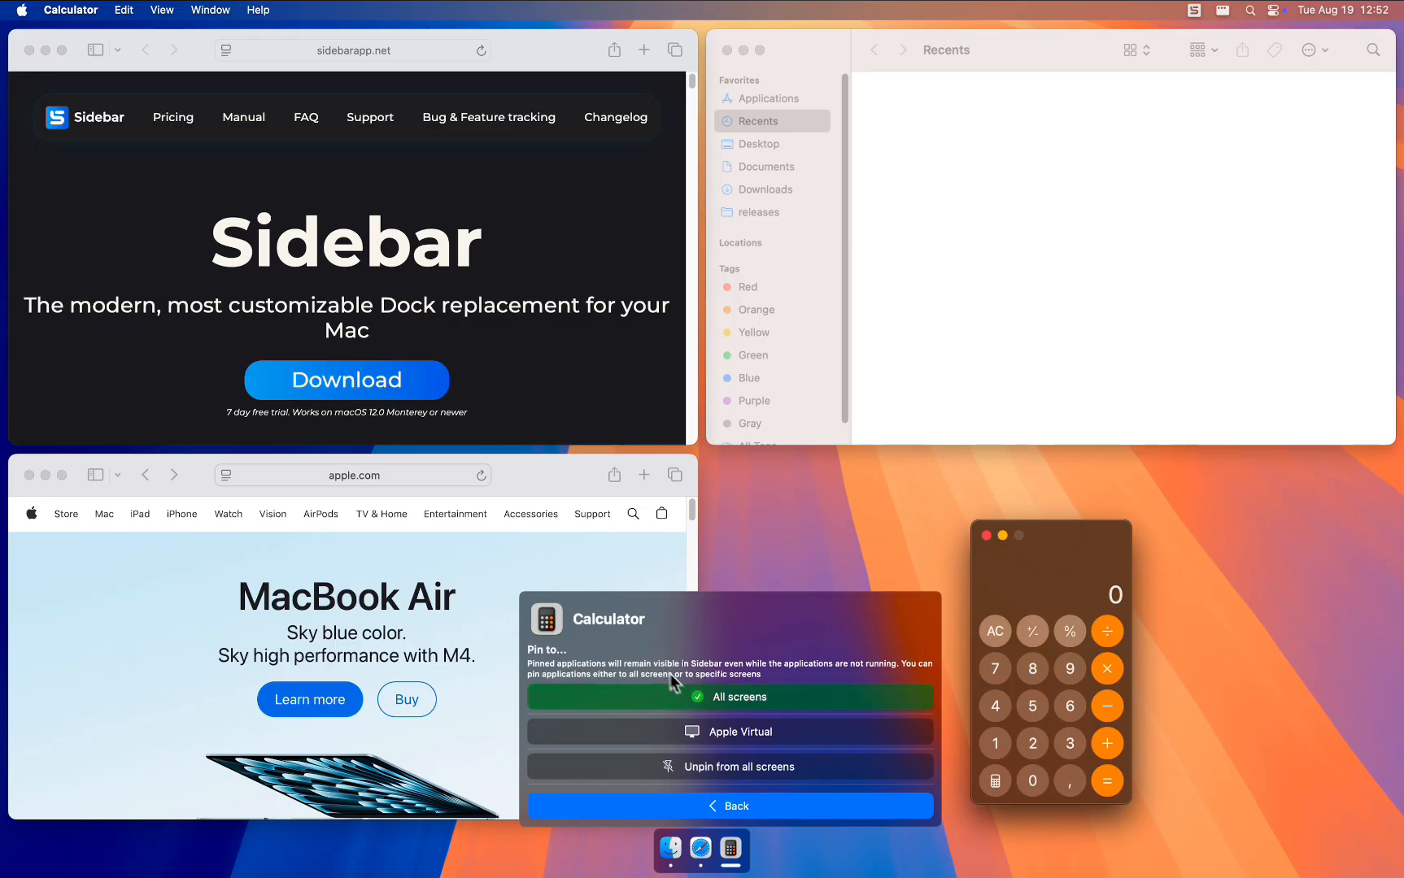
click(745, 769)
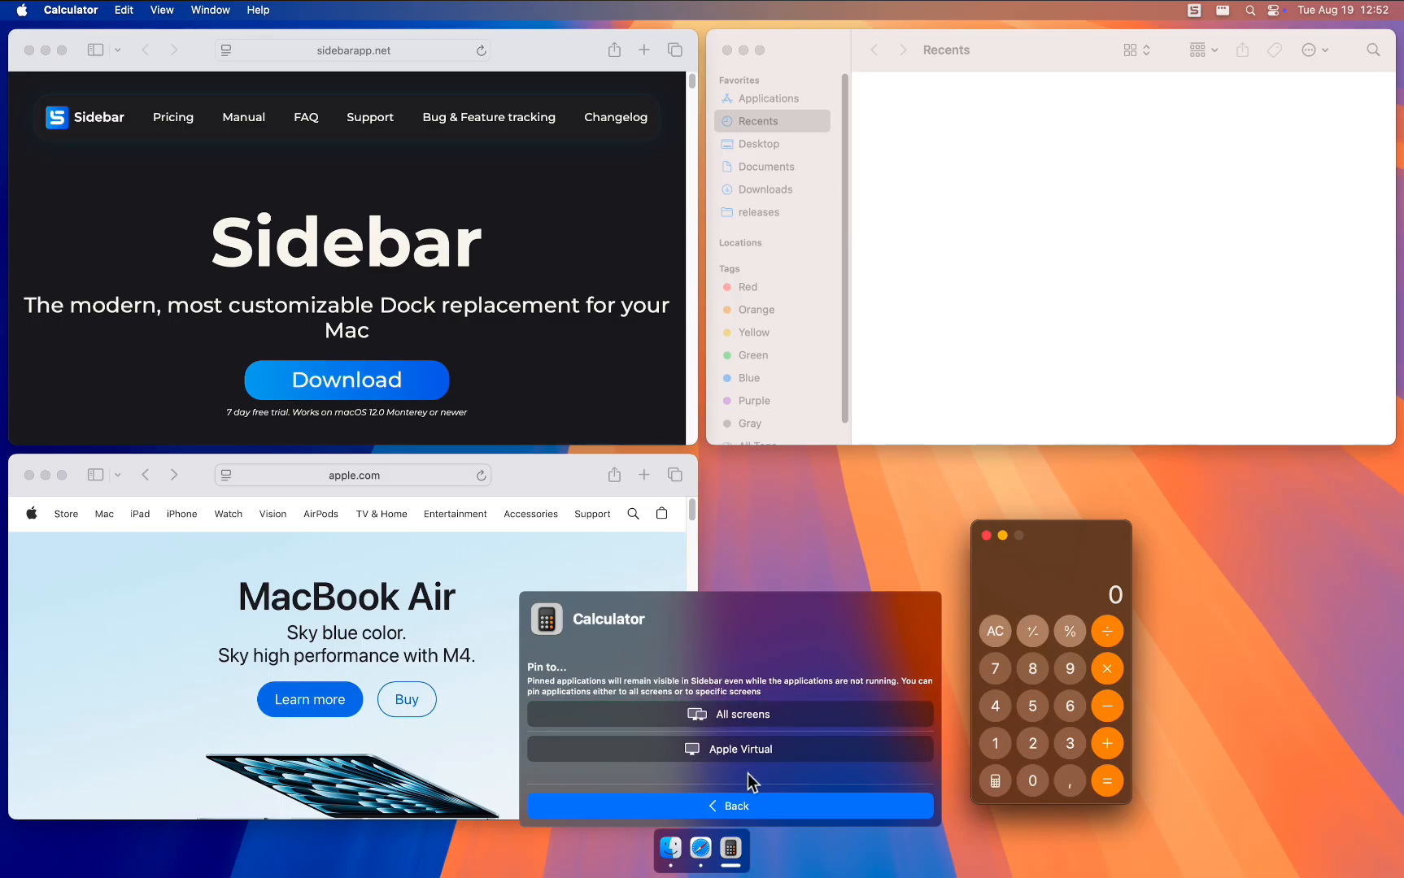
click(728, 806)
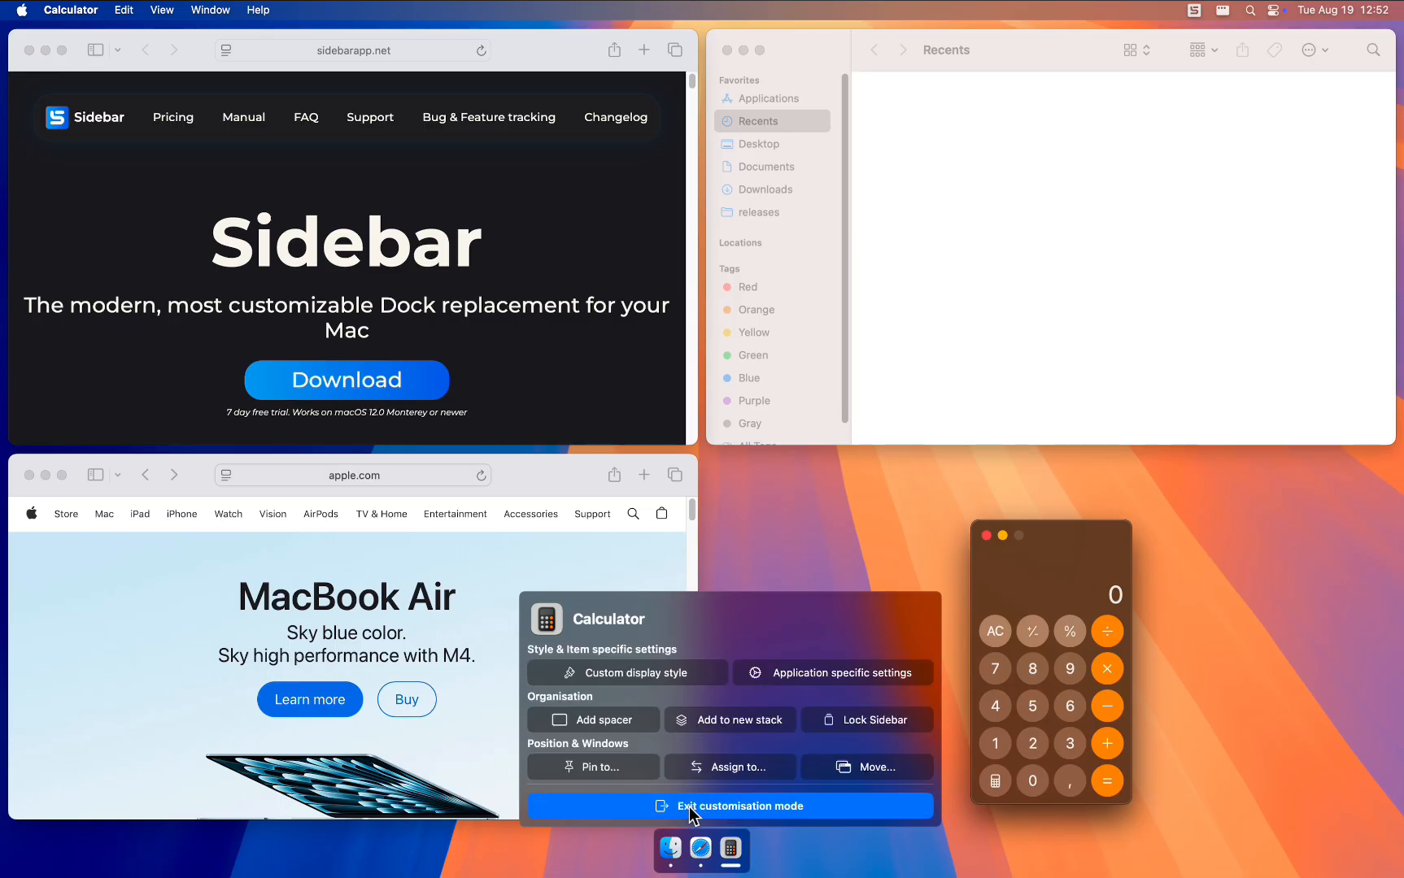
click(690, 806)
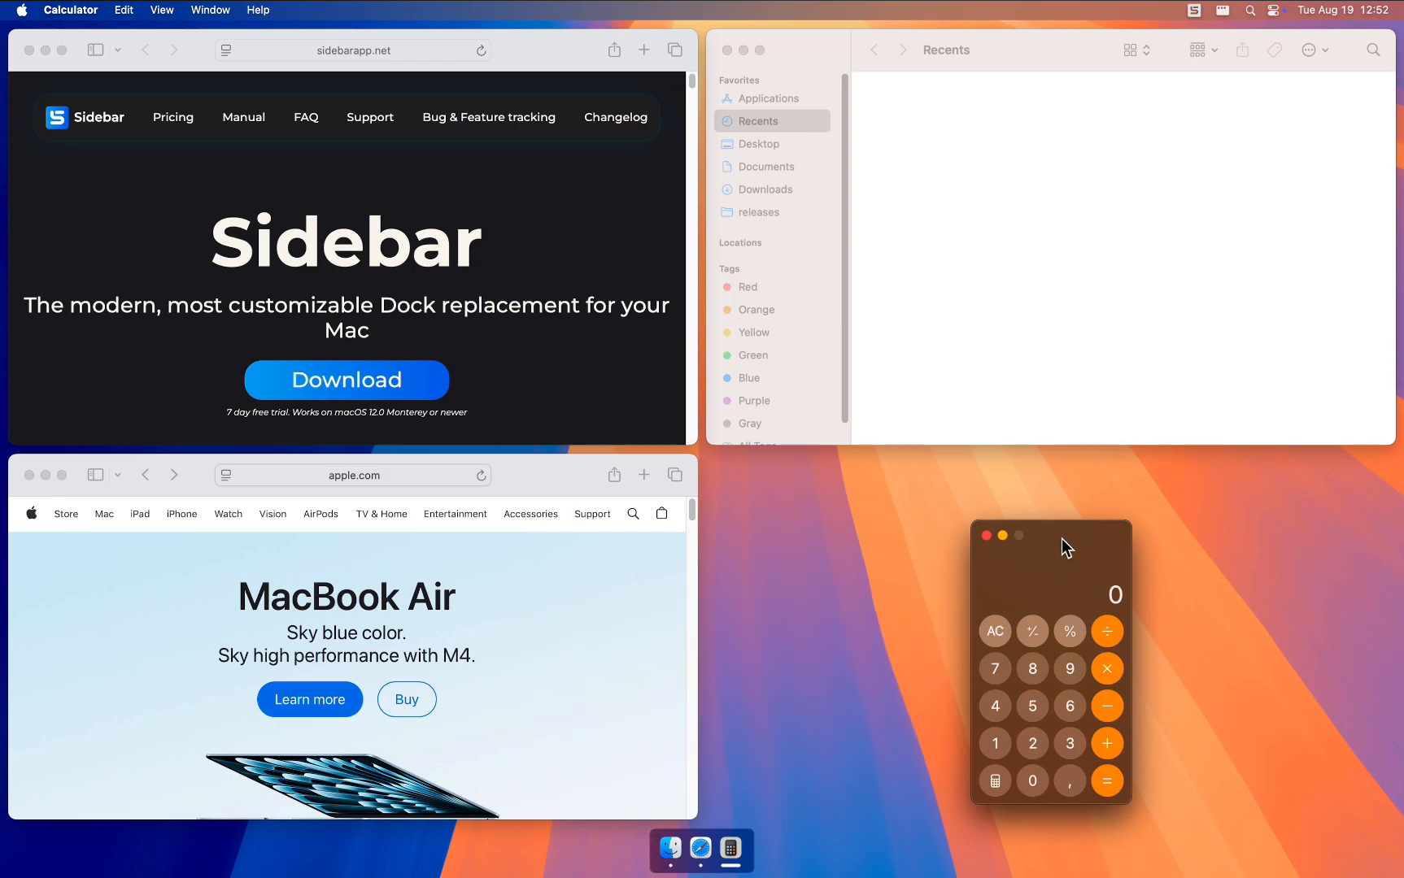
Step: Quit the unpinned Calculator and reopen it with a Spotlight search for "calc"
key(super+q)
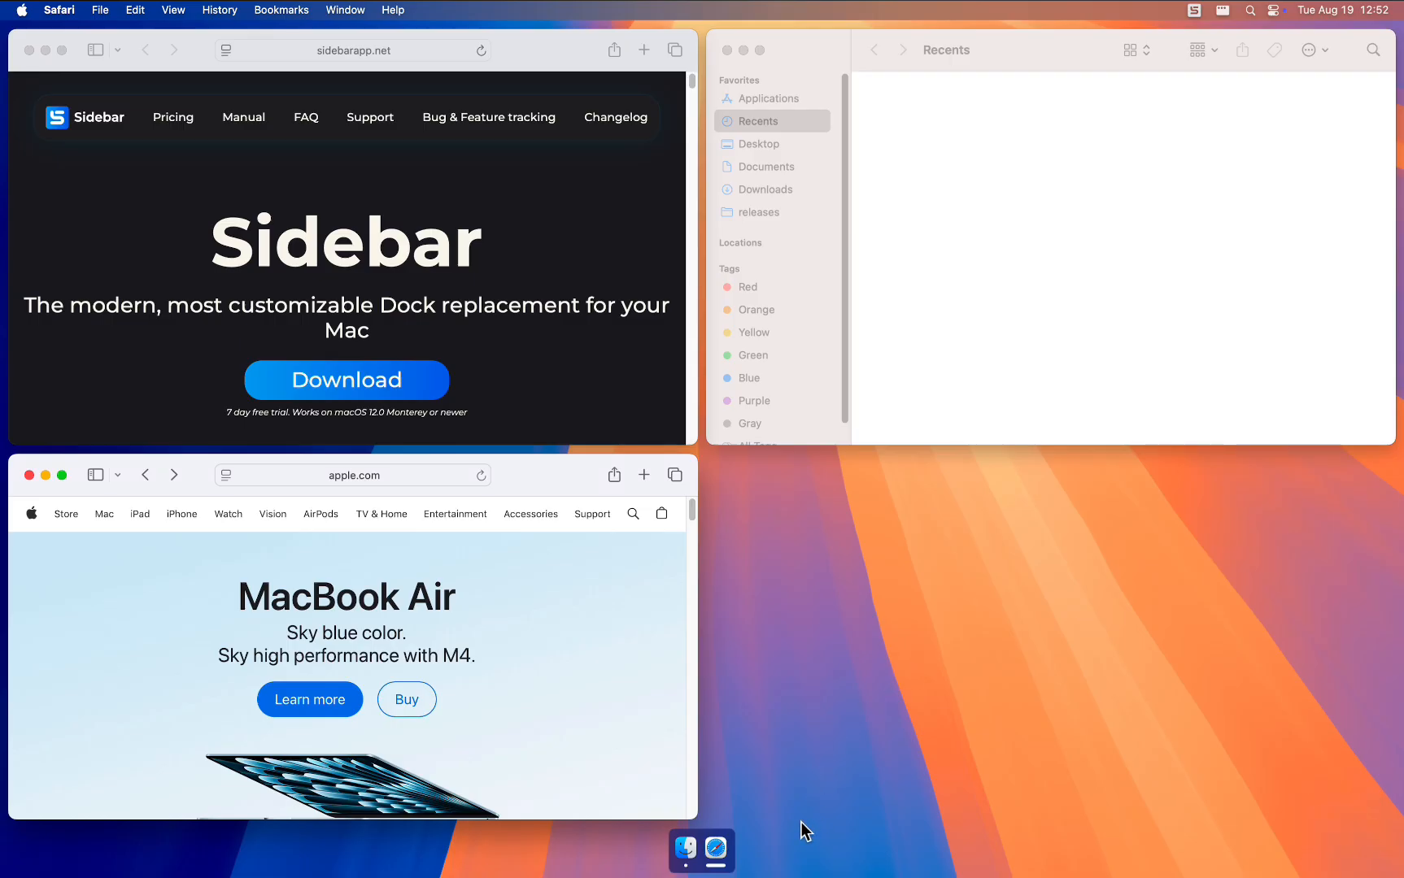
key(super+space)
text(calc)
key(Return)
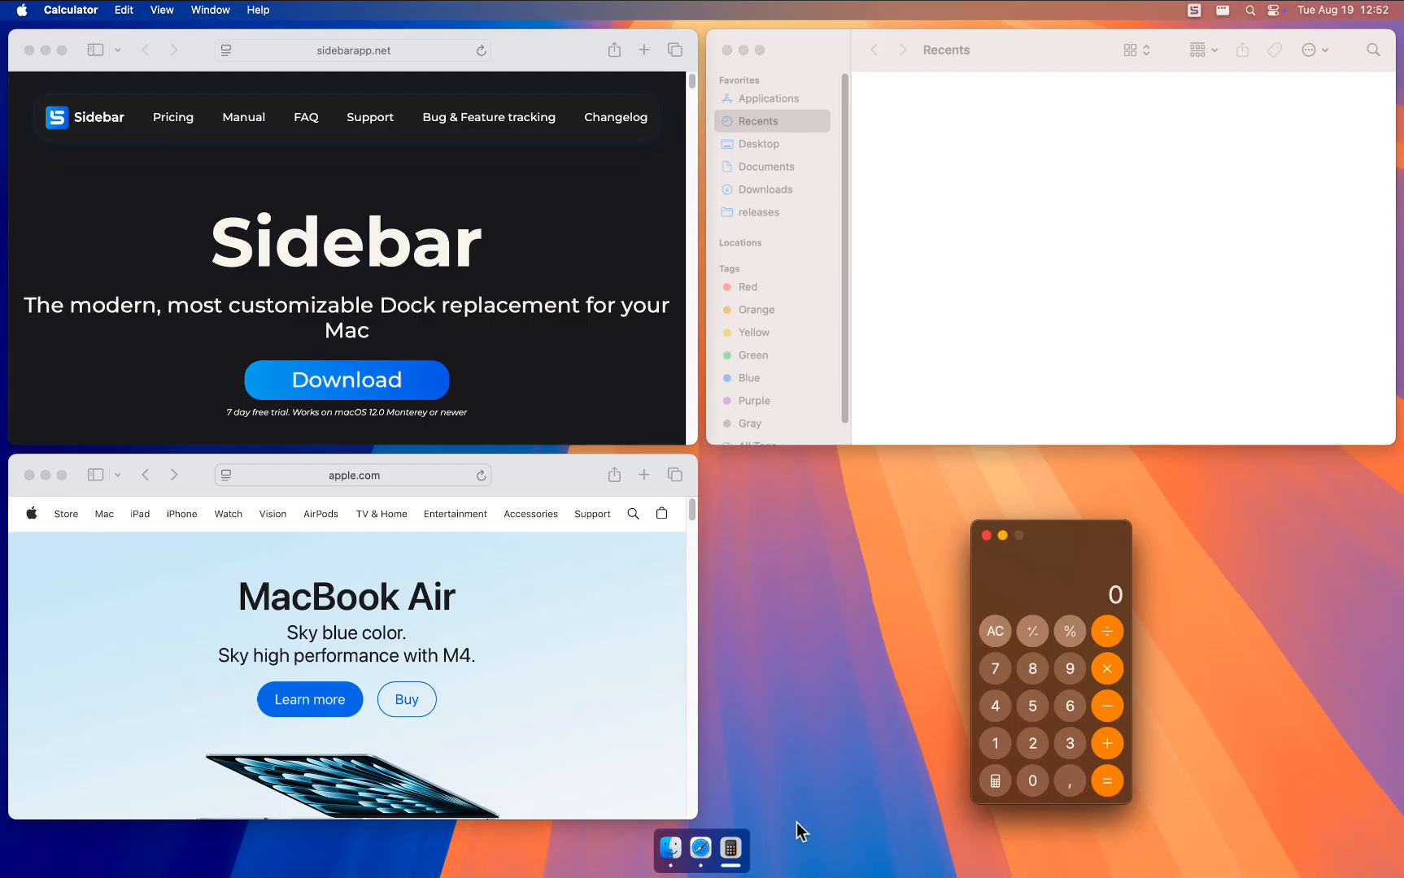
Step: Assign Calculator to the Left area on all screens in its customisation options
mouse_move(732, 841)
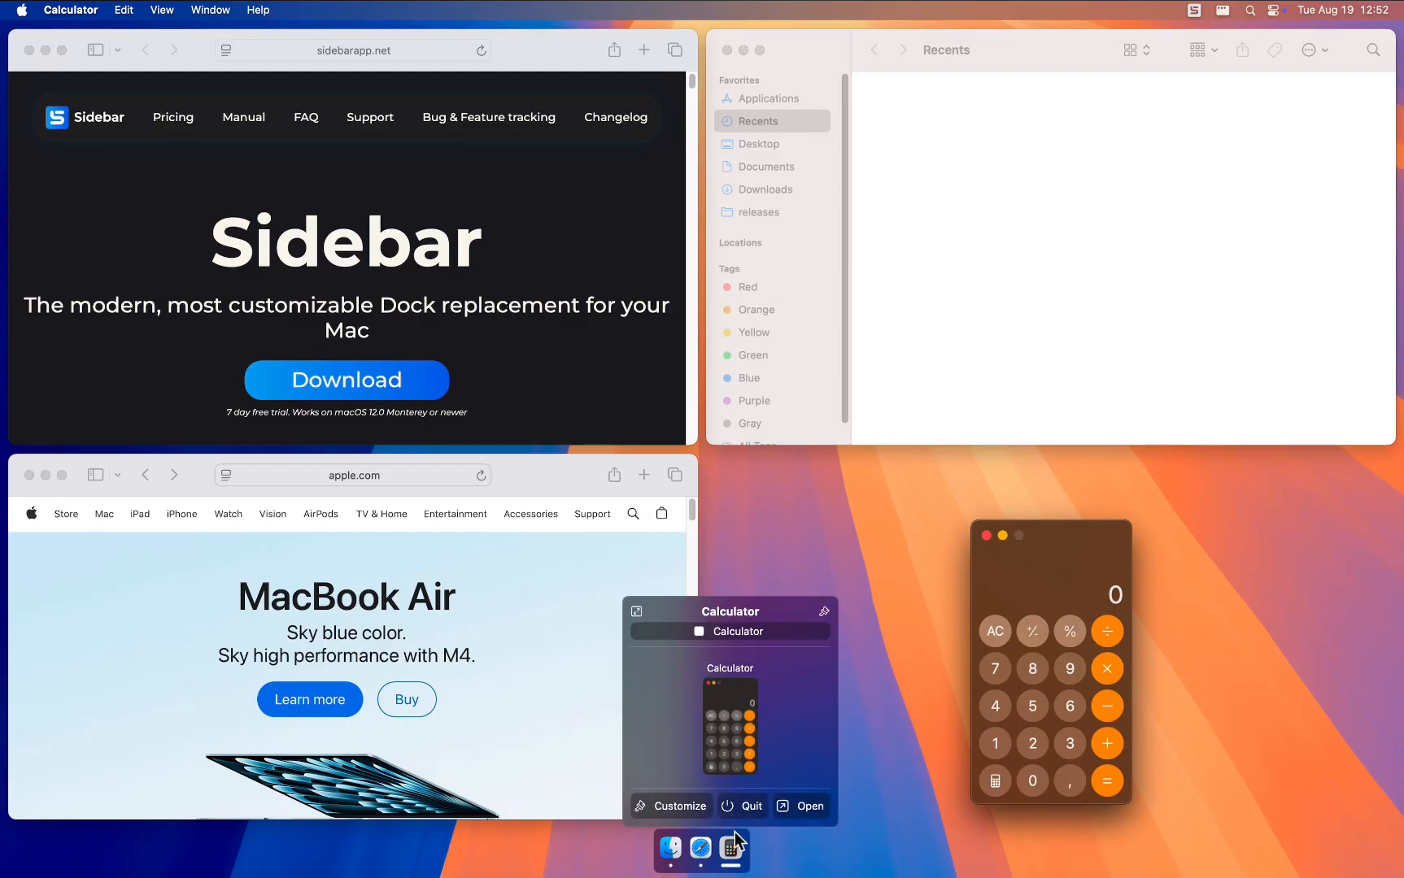
click(675, 805)
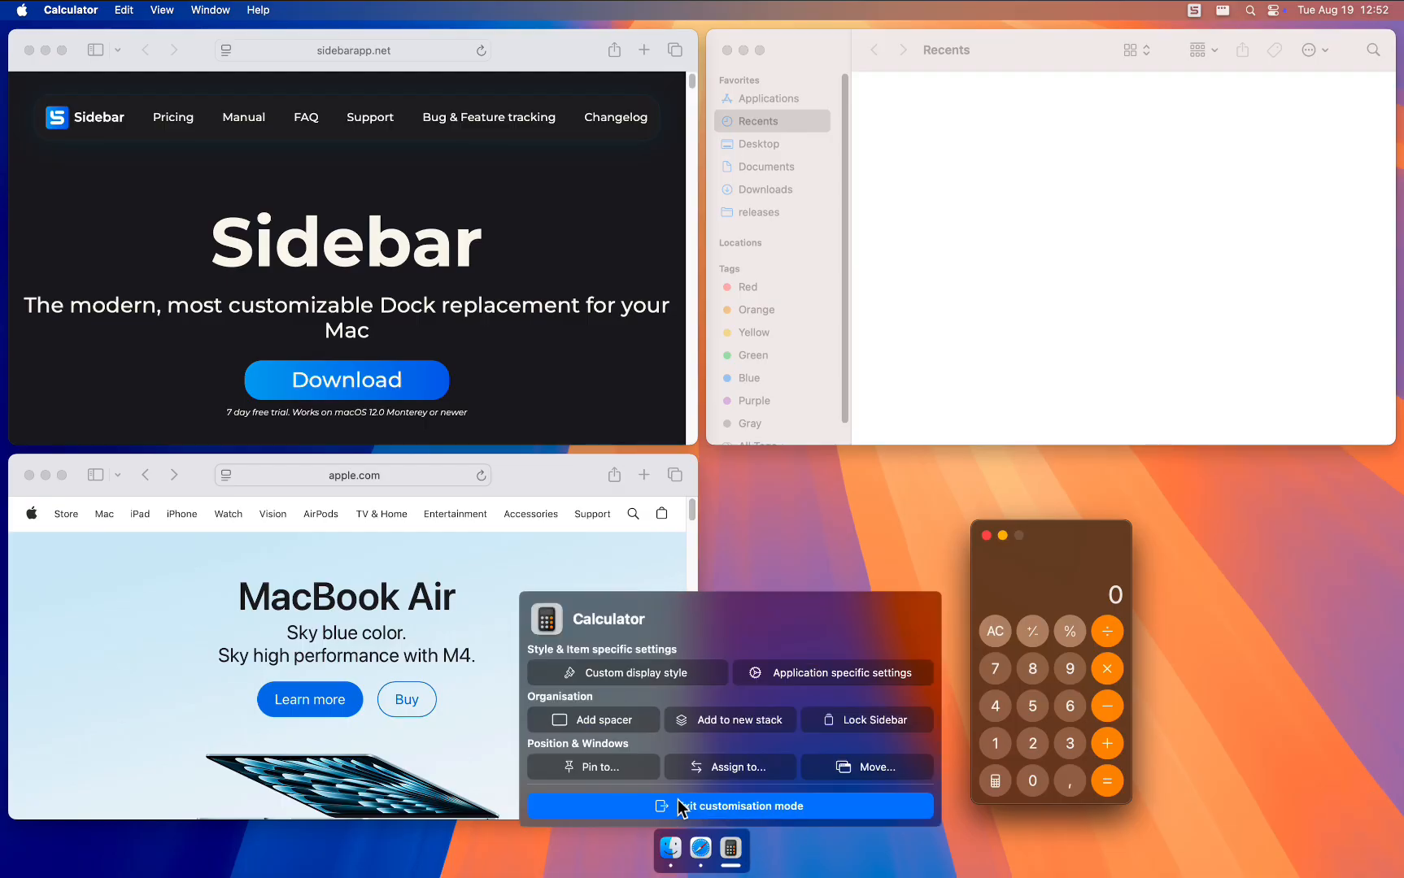
click(740, 768)
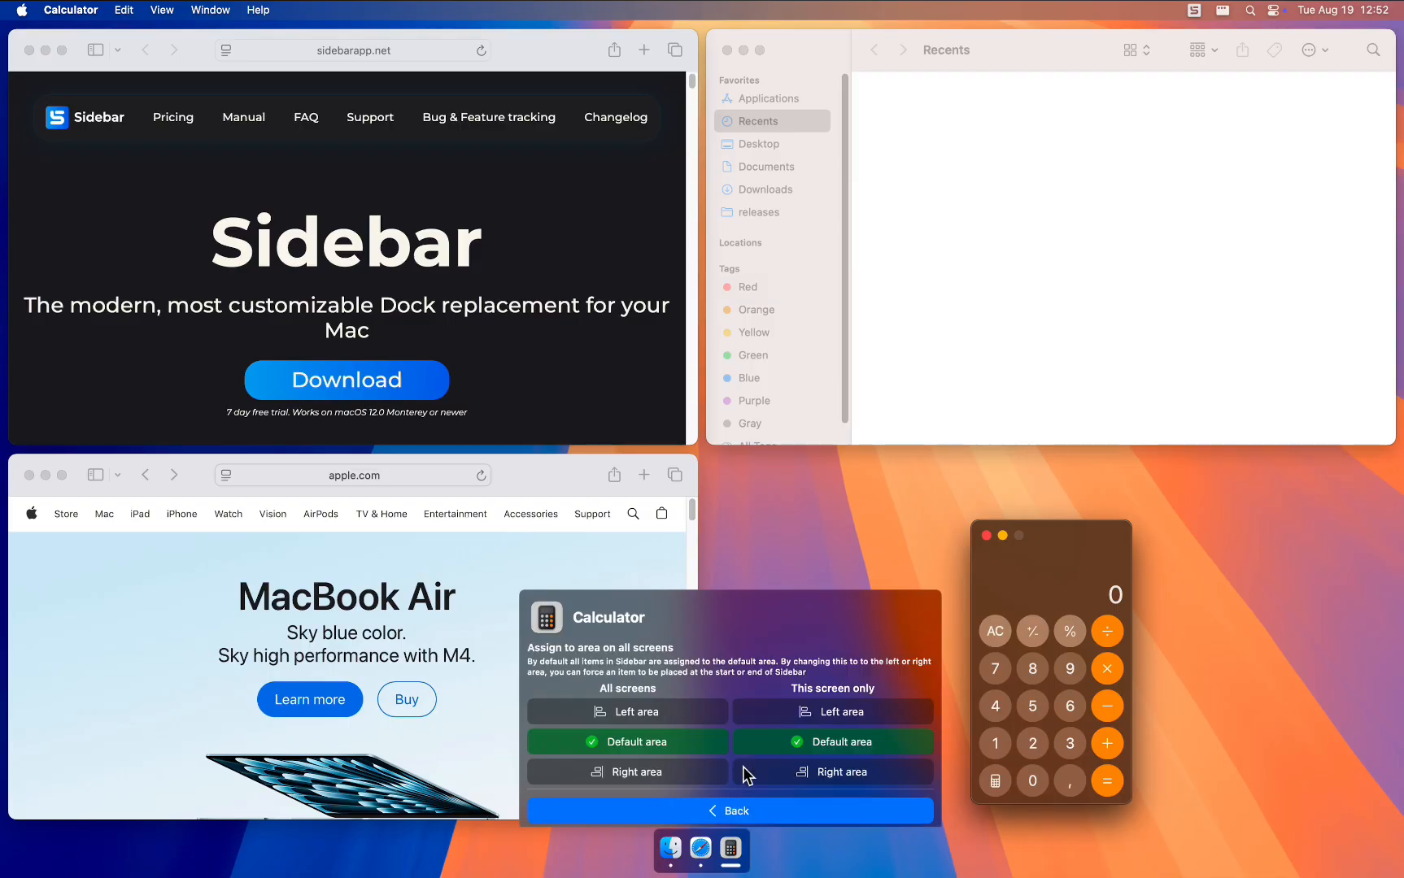
click(670, 711)
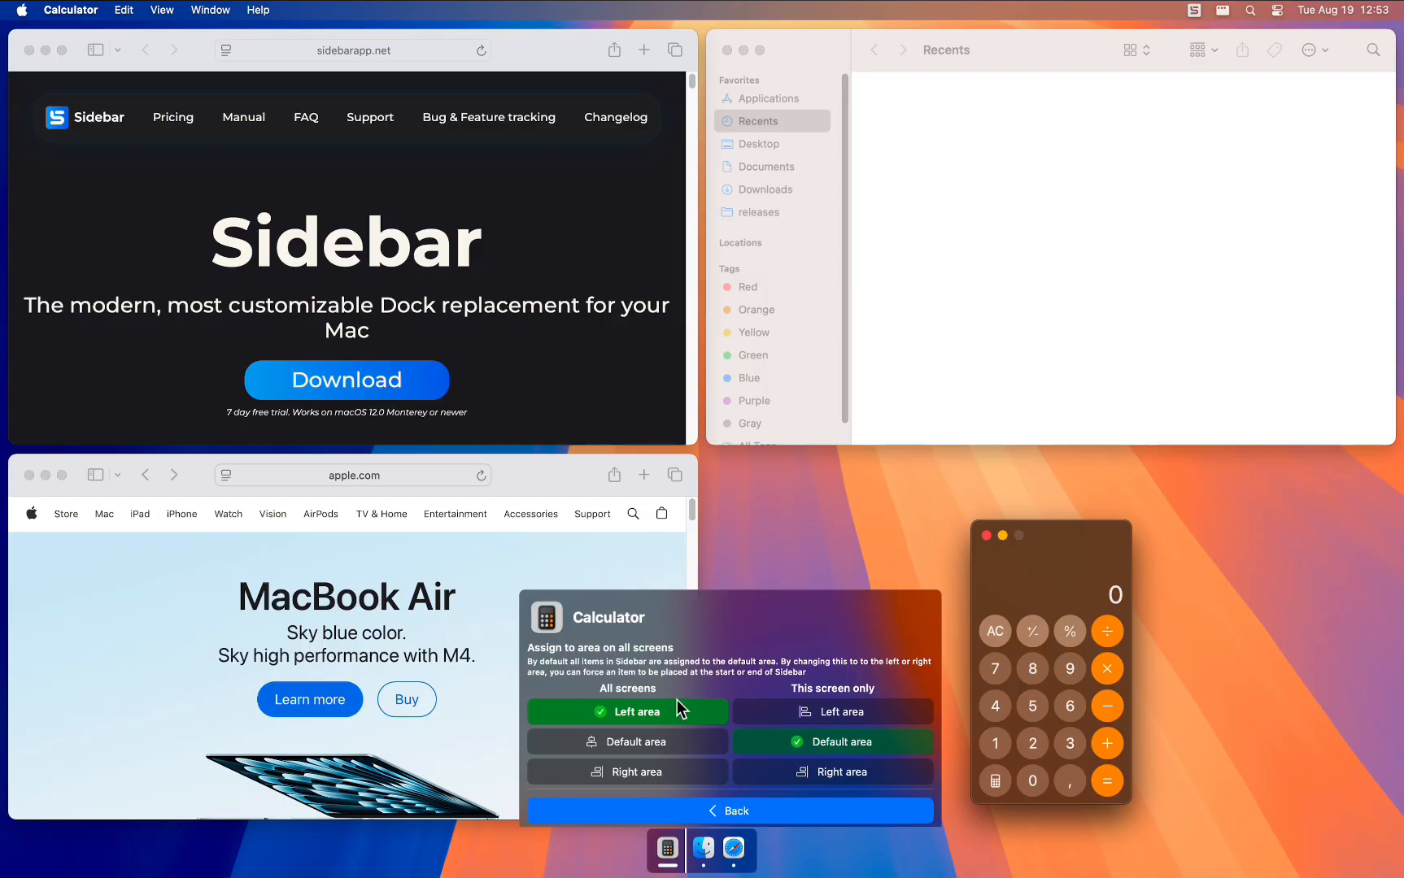
Step: Examine the customisation options of Calculator and Finder, and check Calculator's area assignments
click(659, 842)
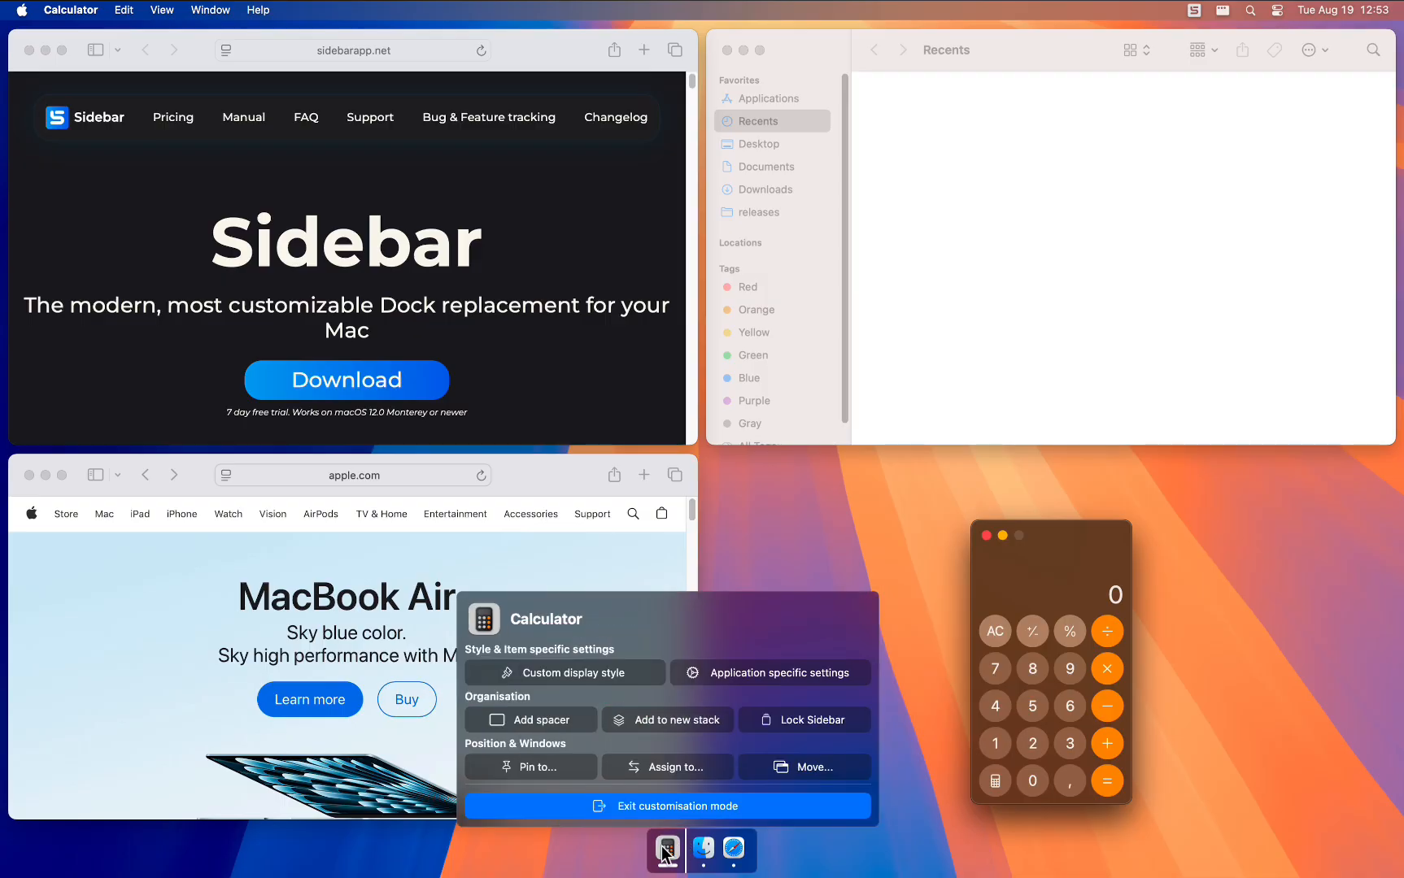
click(710, 867)
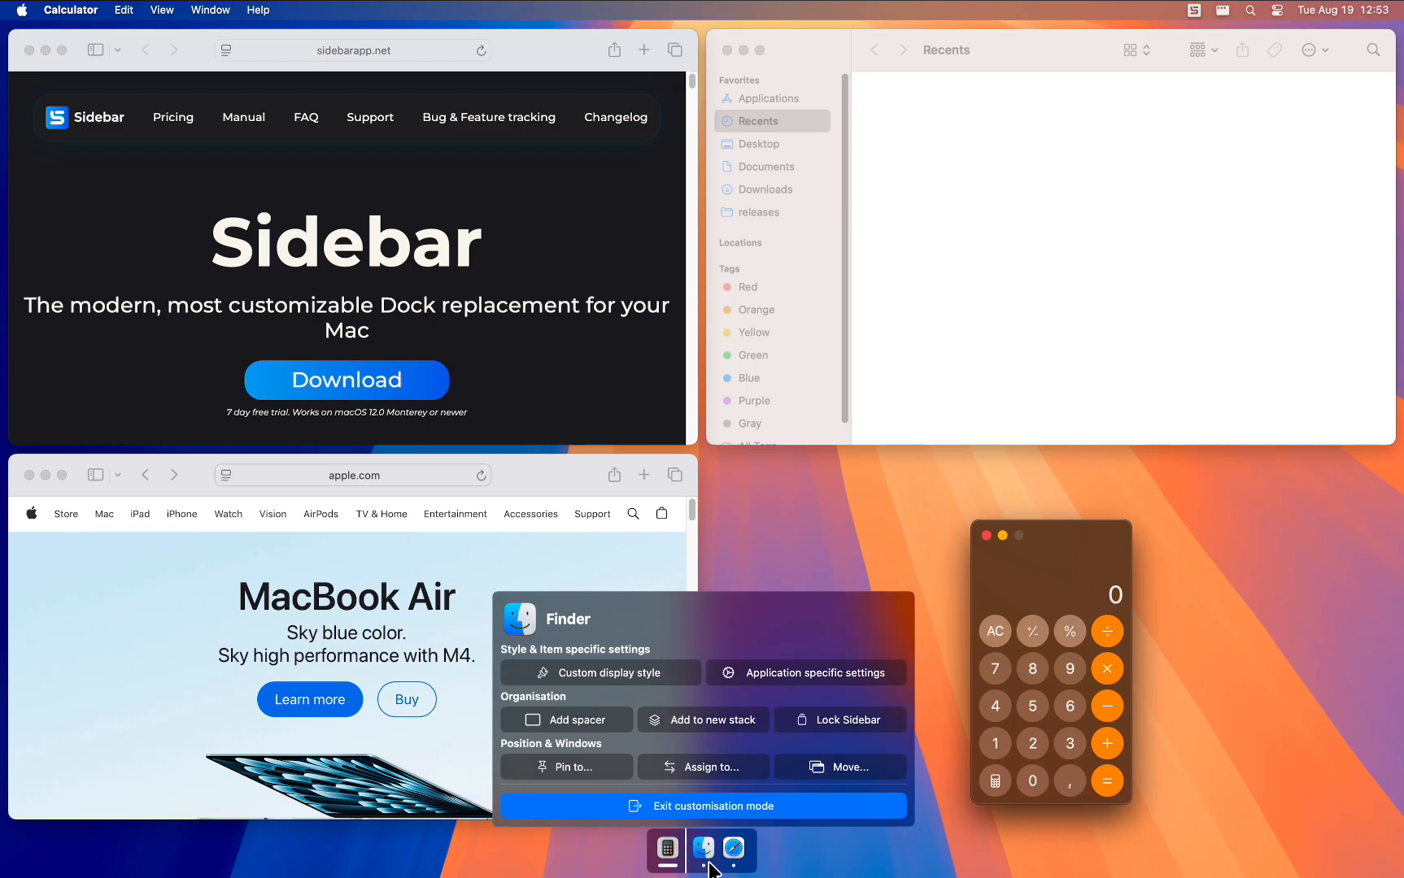
mouse_move(746, 858)
mouse_move(660, 852)
click(667, 769)
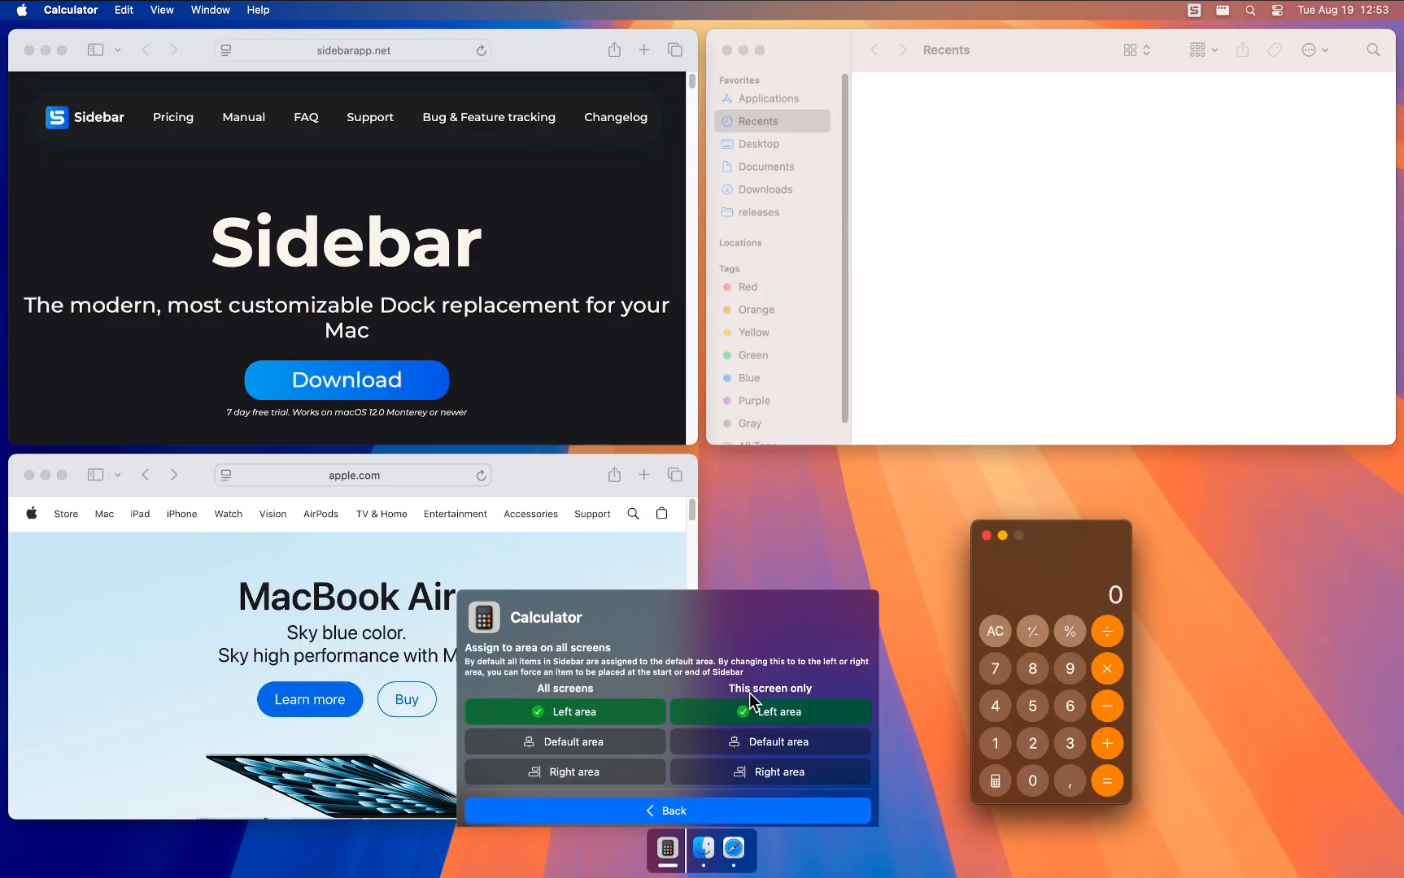
click(702, 805)
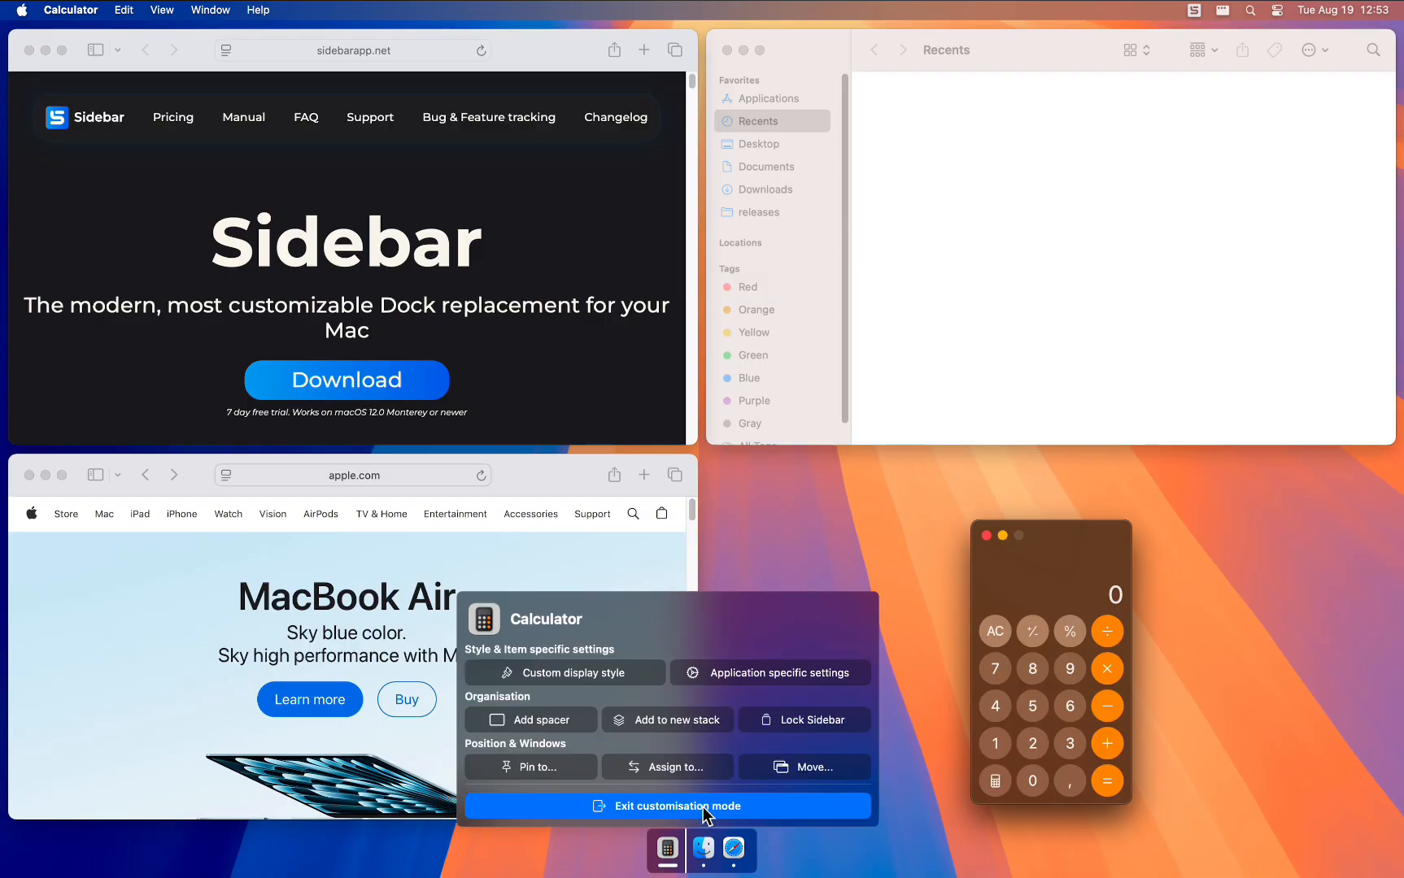
Step: Move Finder's icon one spot right and left repeatedly with its Move options, ending in front of Safari
click(794, 768)
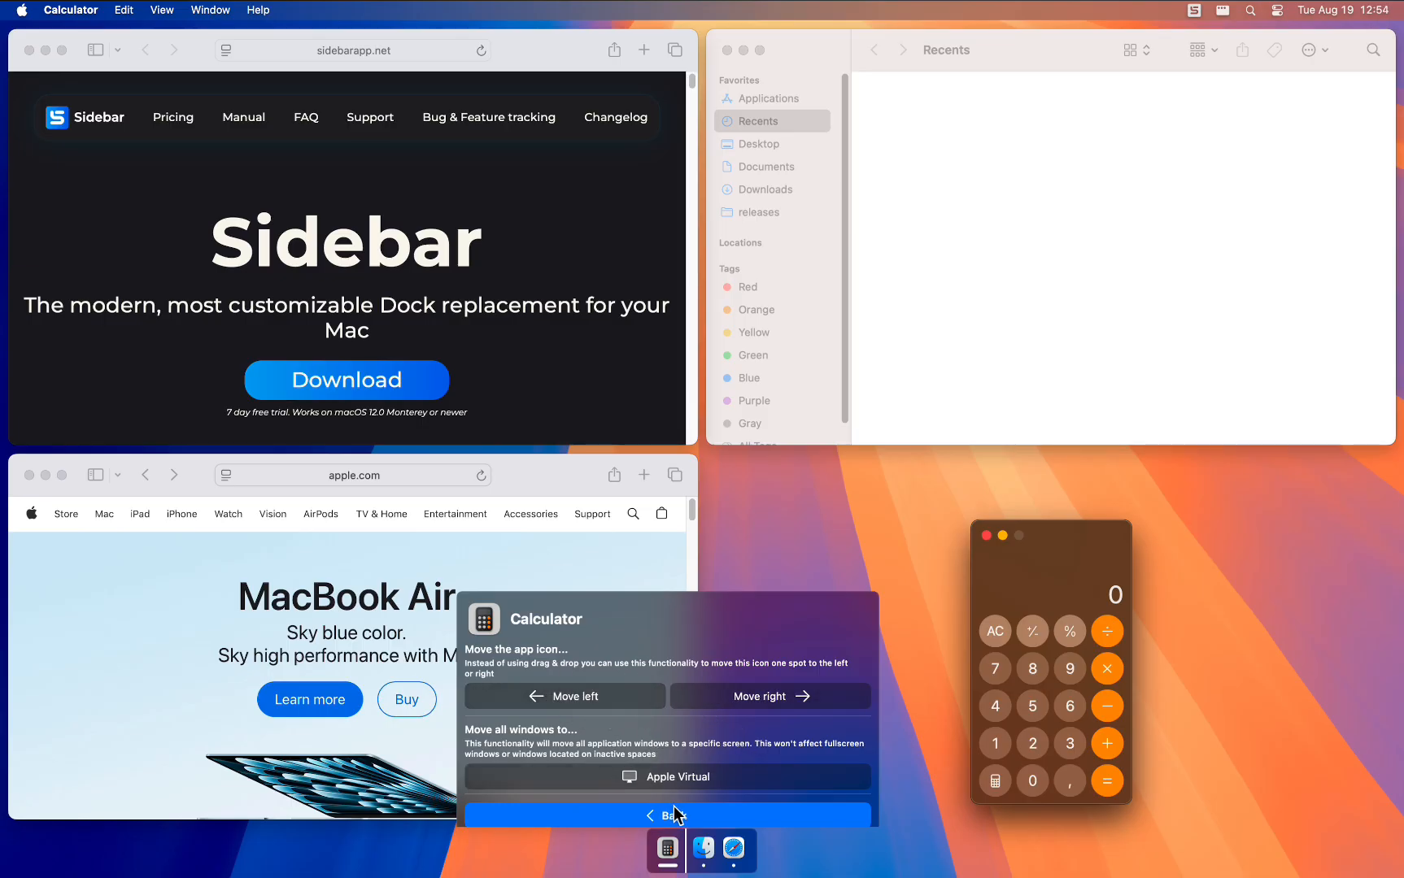
click(703, 848)
click(842, 768)
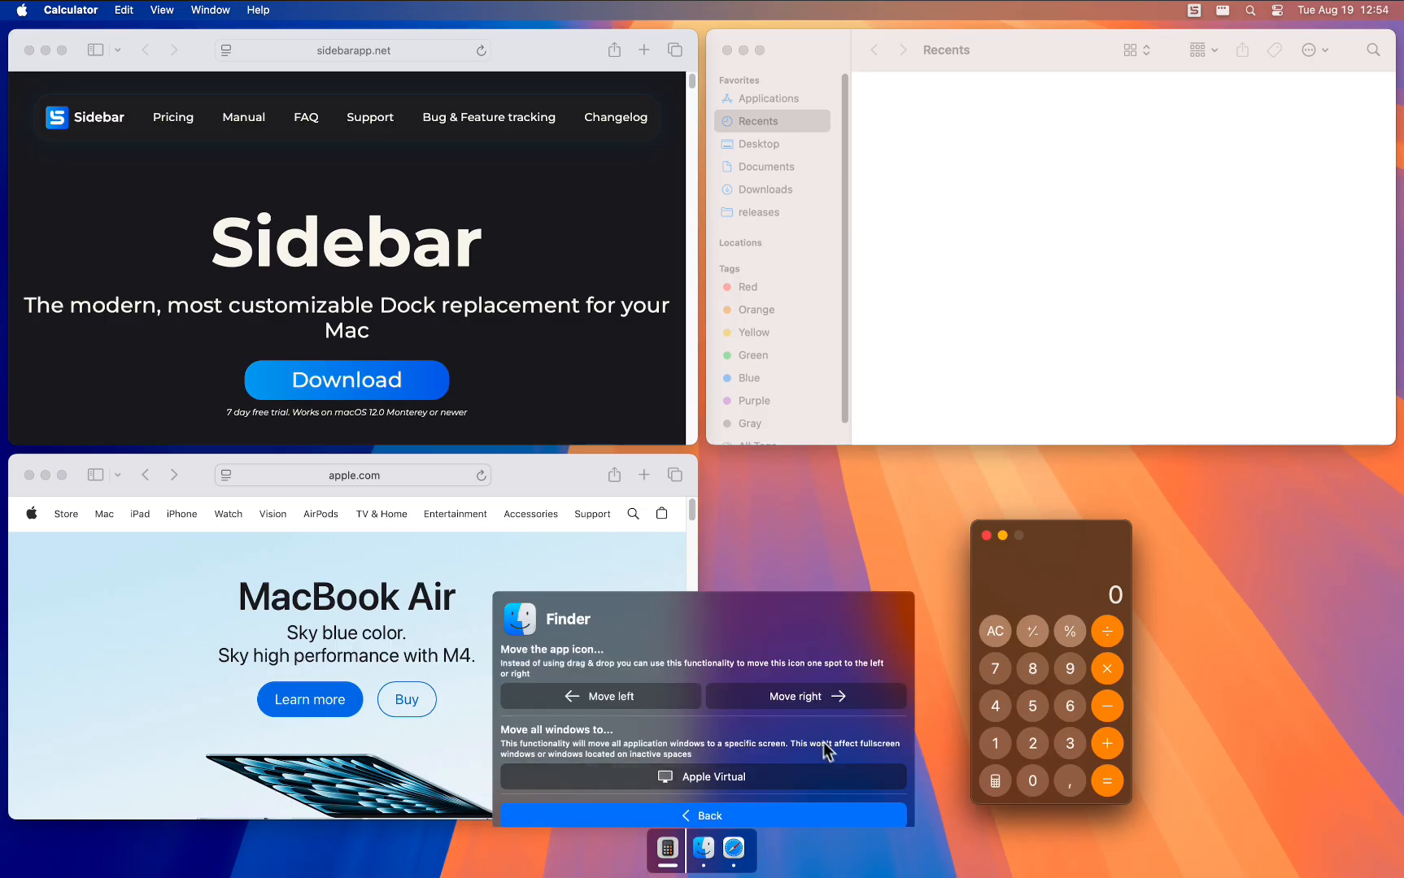
click(788, 699)
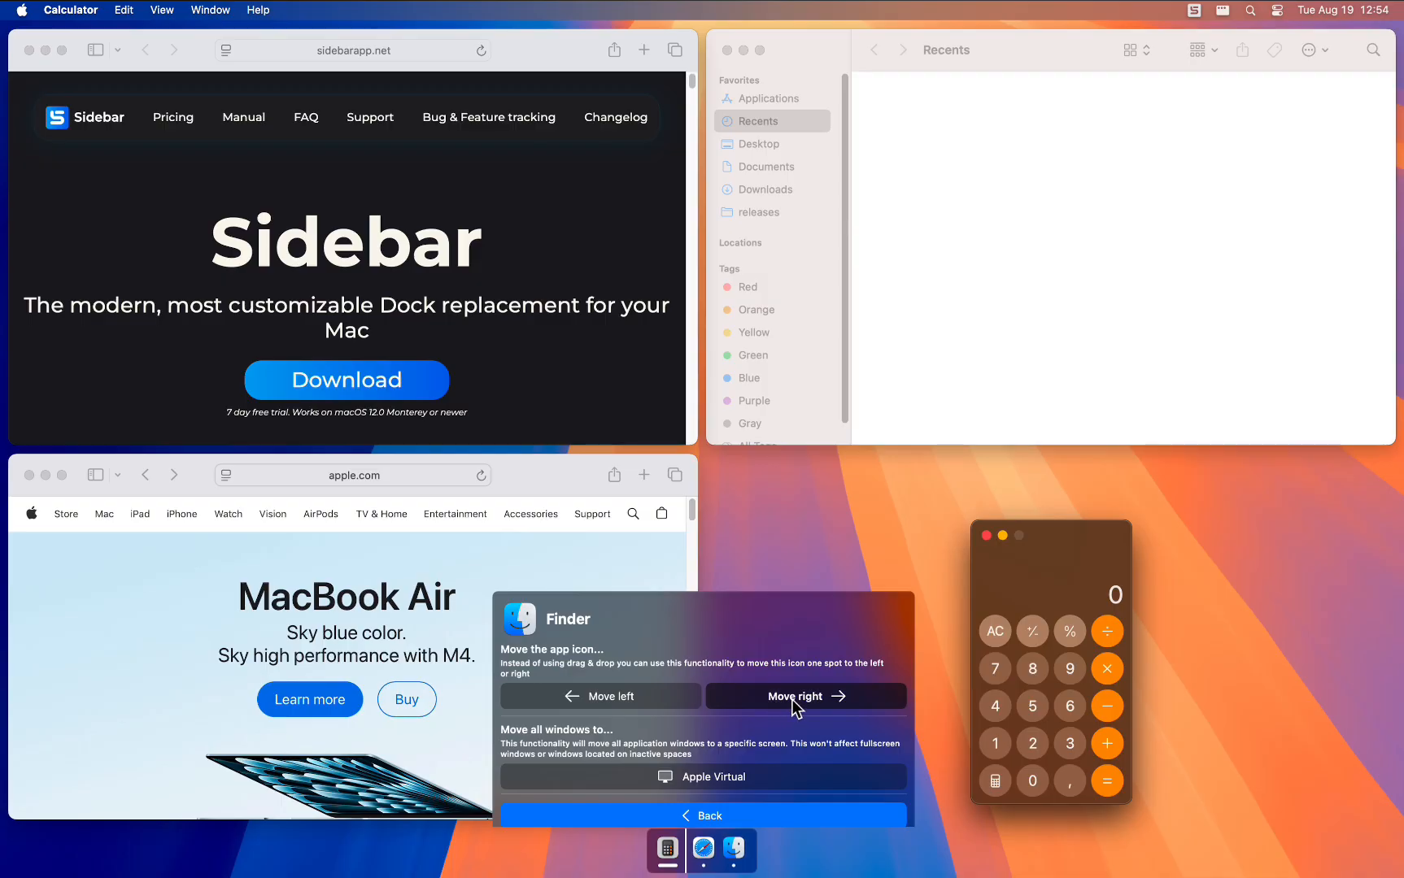
click(662, 697)
click(769, 697)
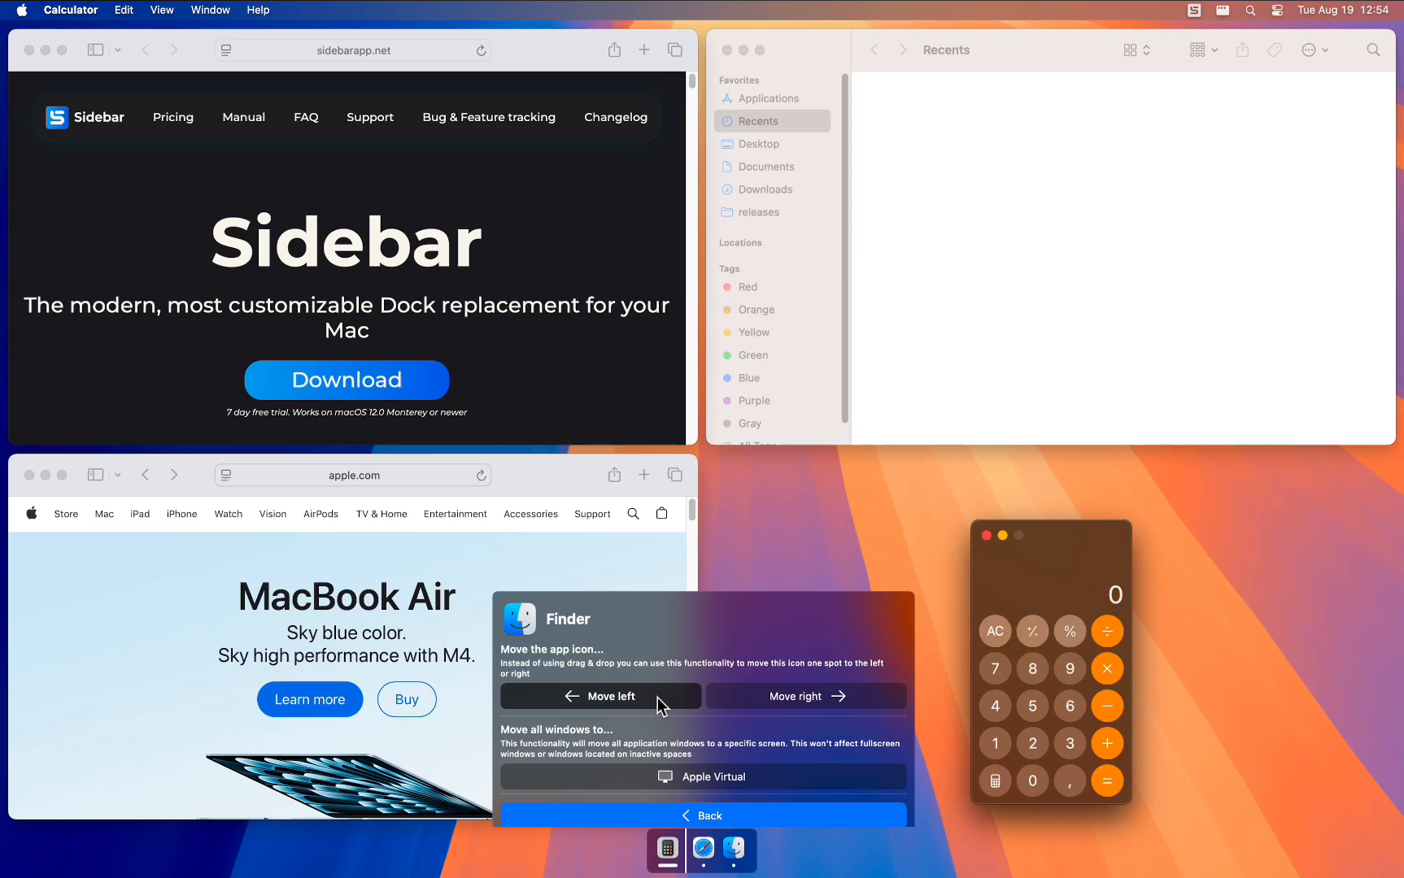
click(657, 697)
click(771, 698)
click(661, 697)
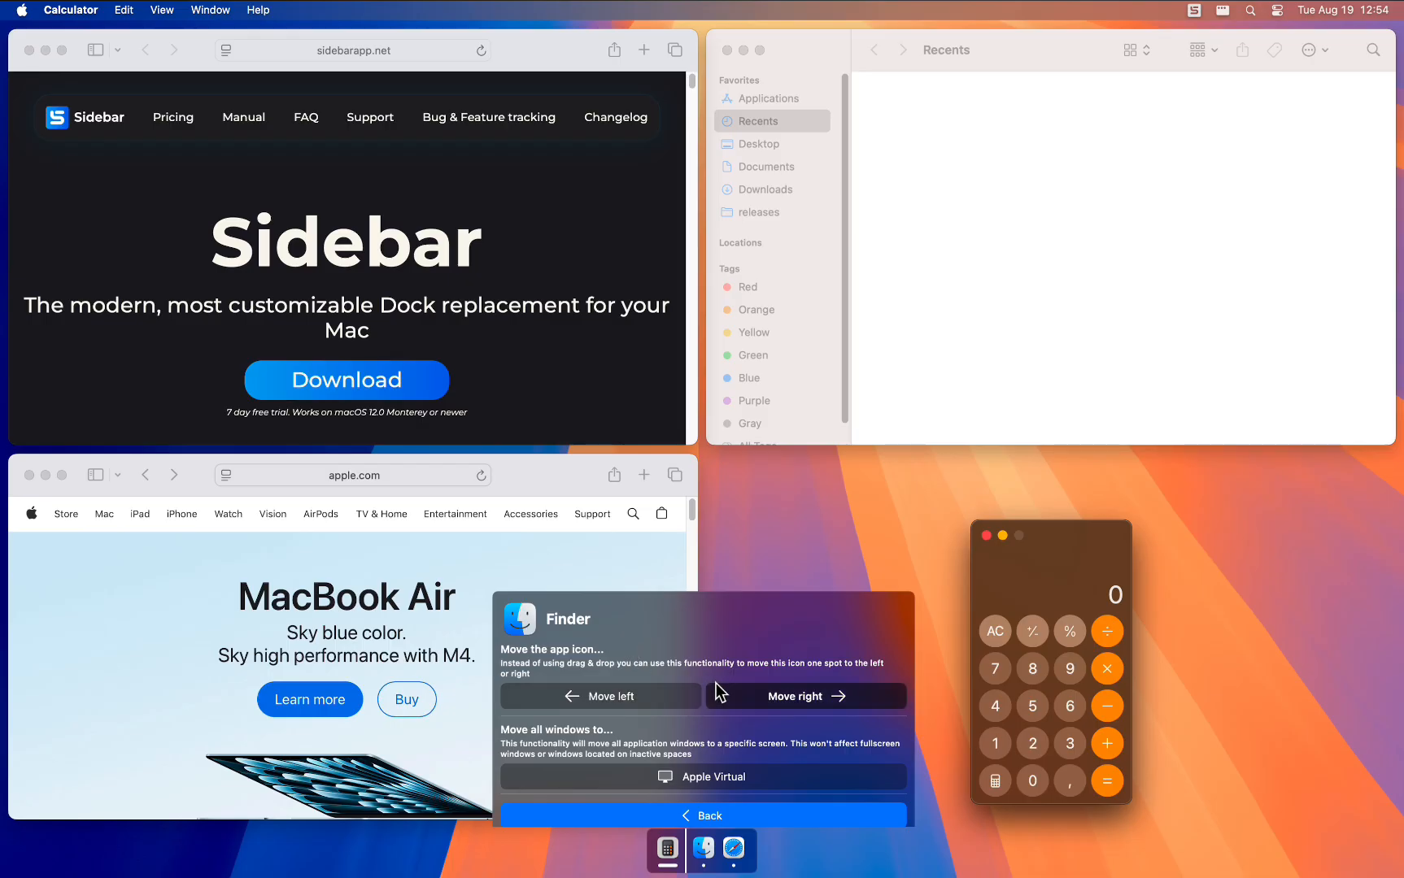
click(747, 810)
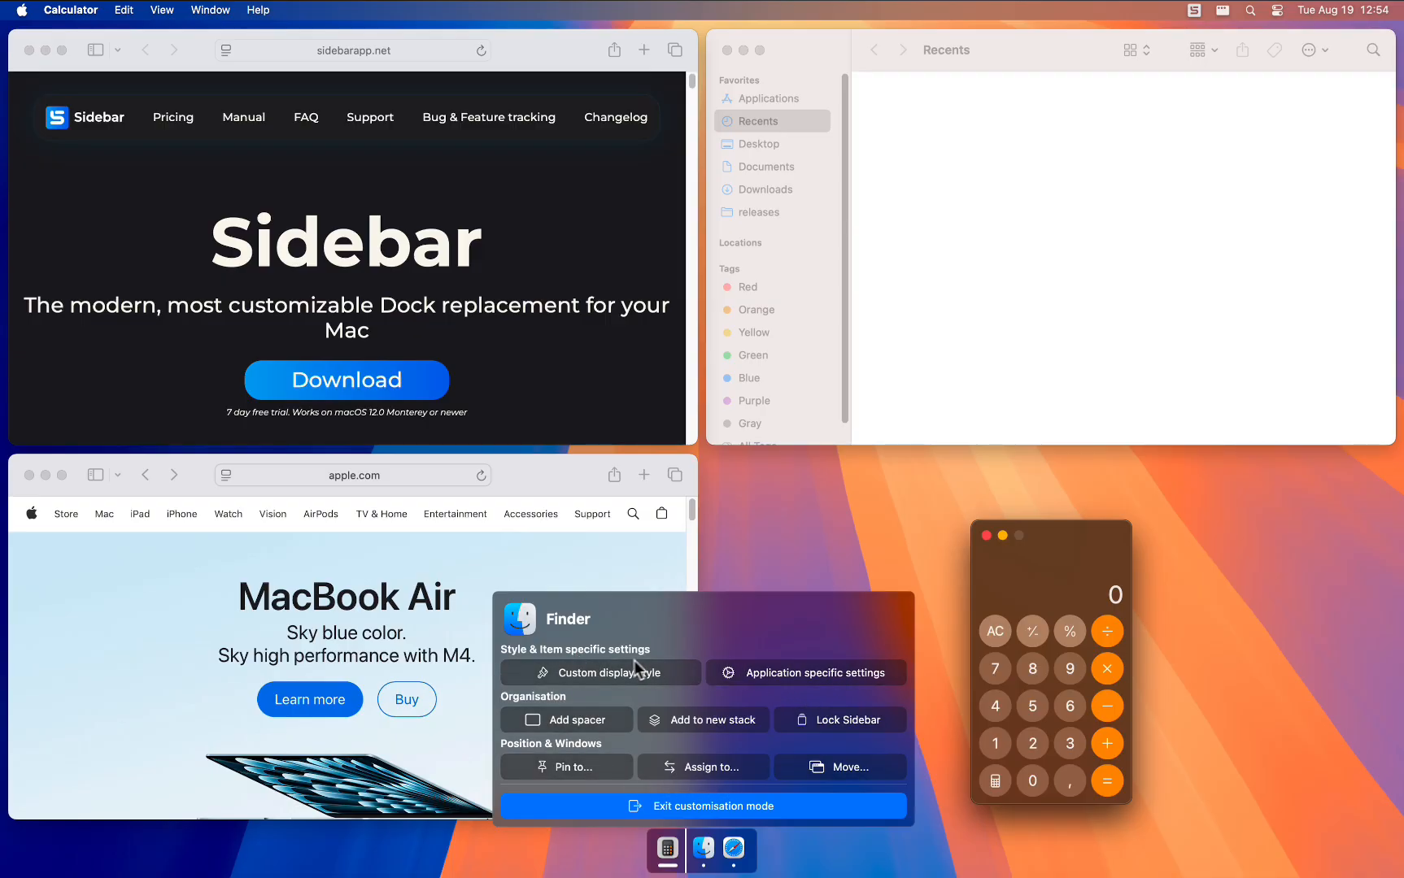
Step: Add an empty spacer after Finder and put Safari in a new stack
click(582, 723)
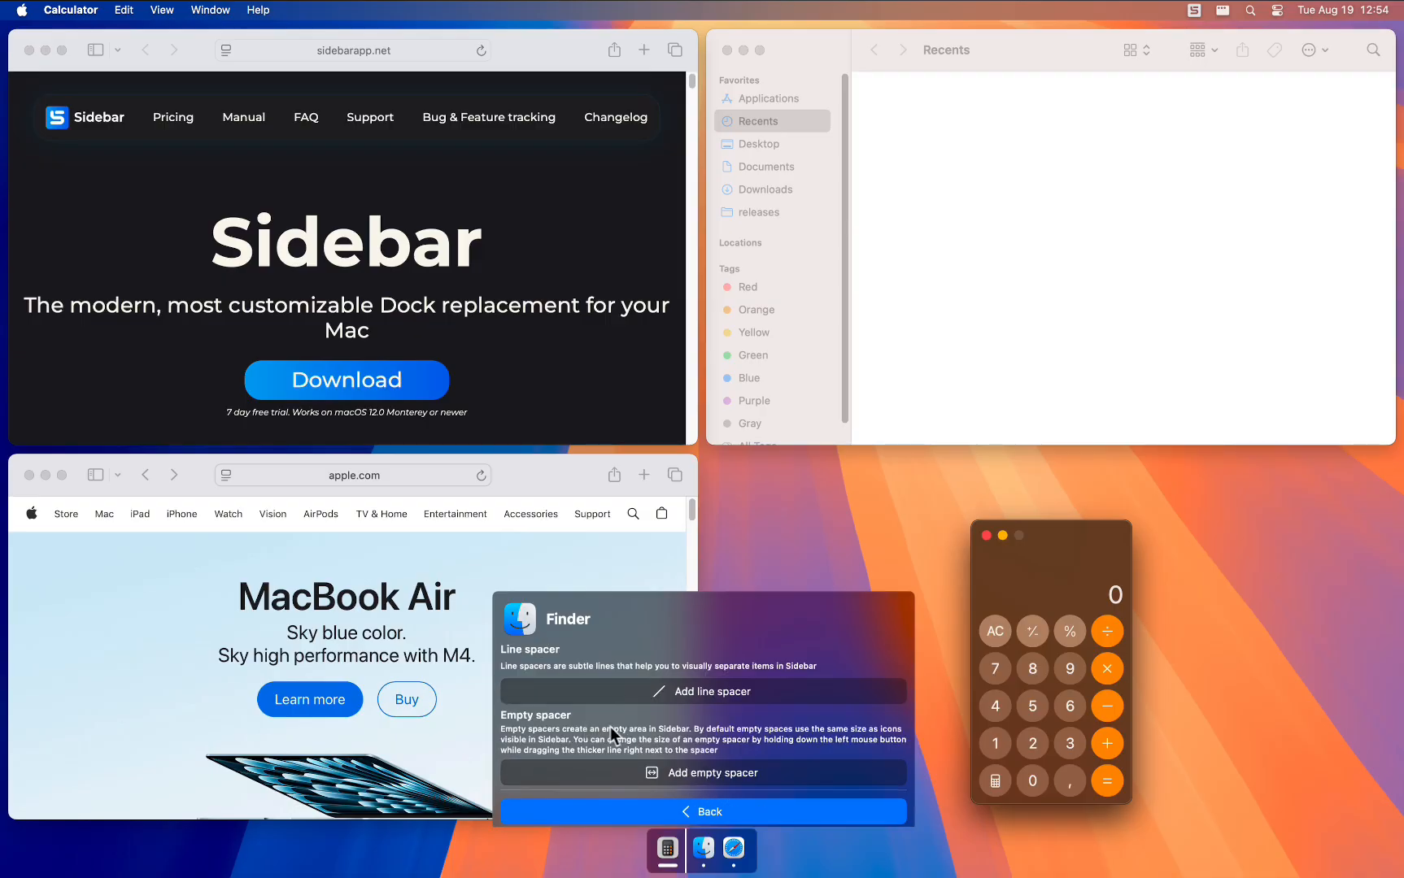
click(695, 773)
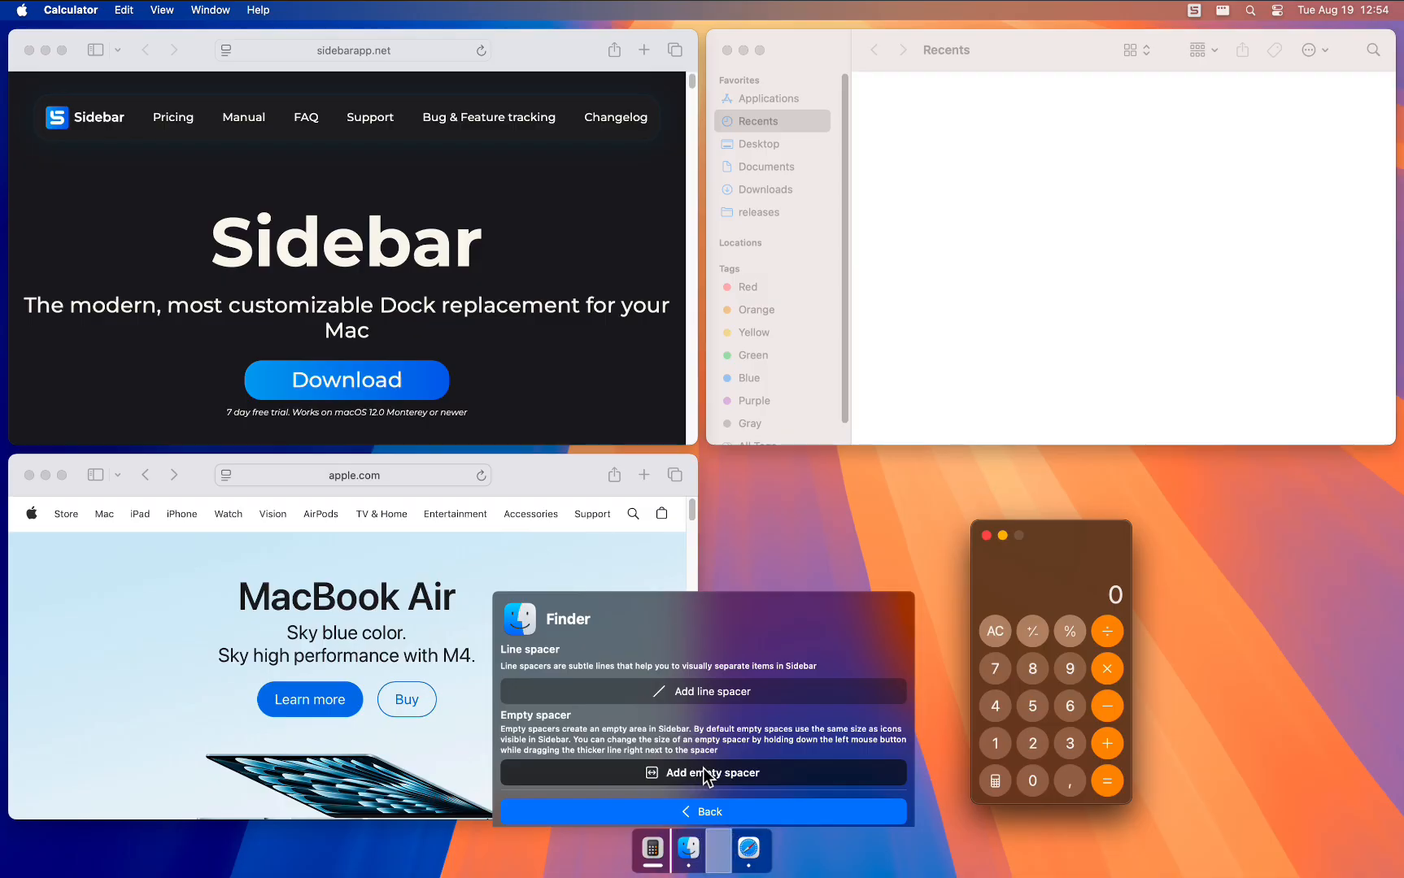
click(744, 852)
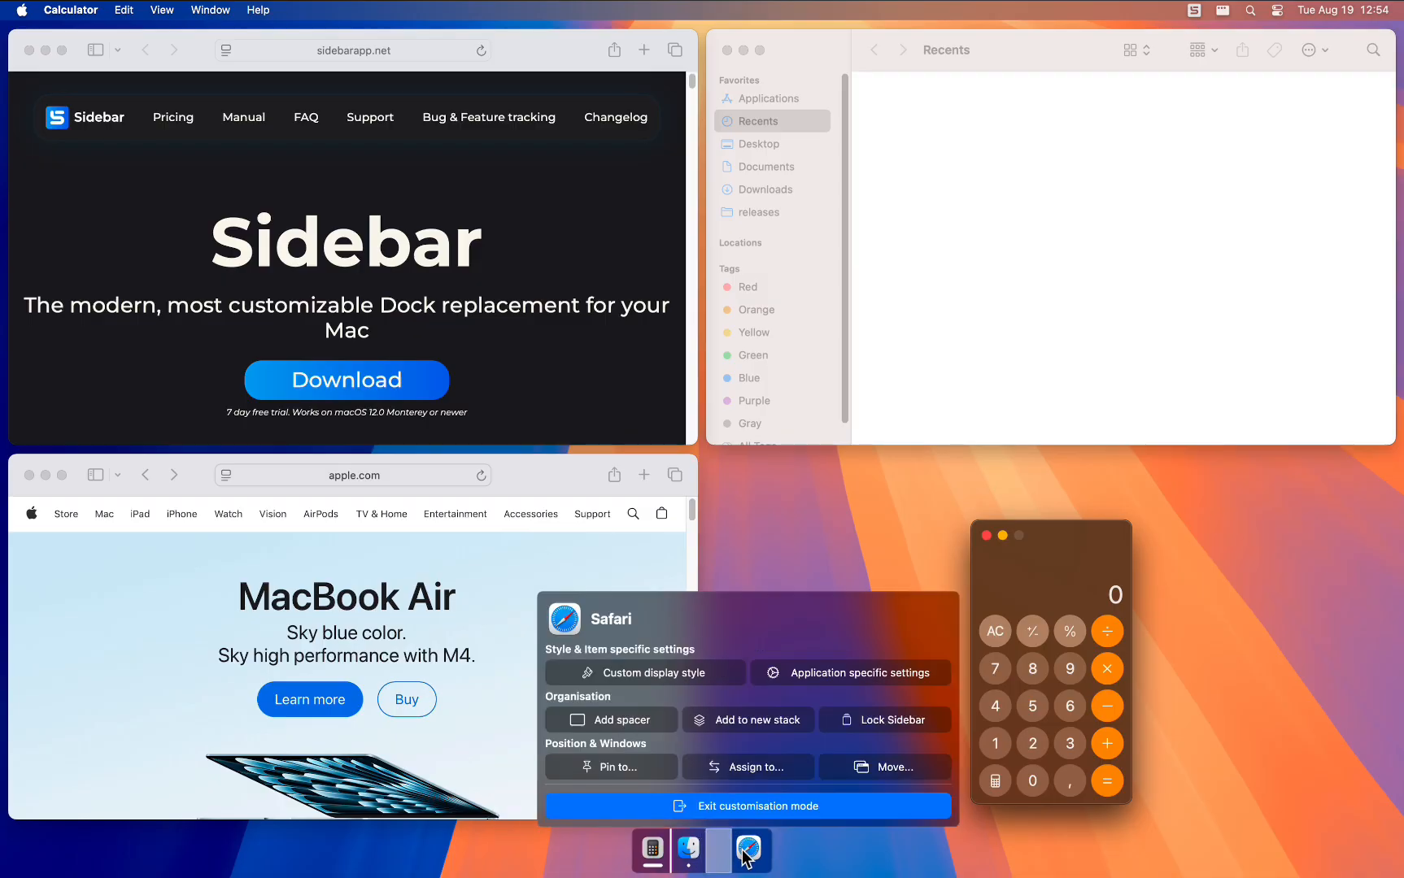
click(767, 721)
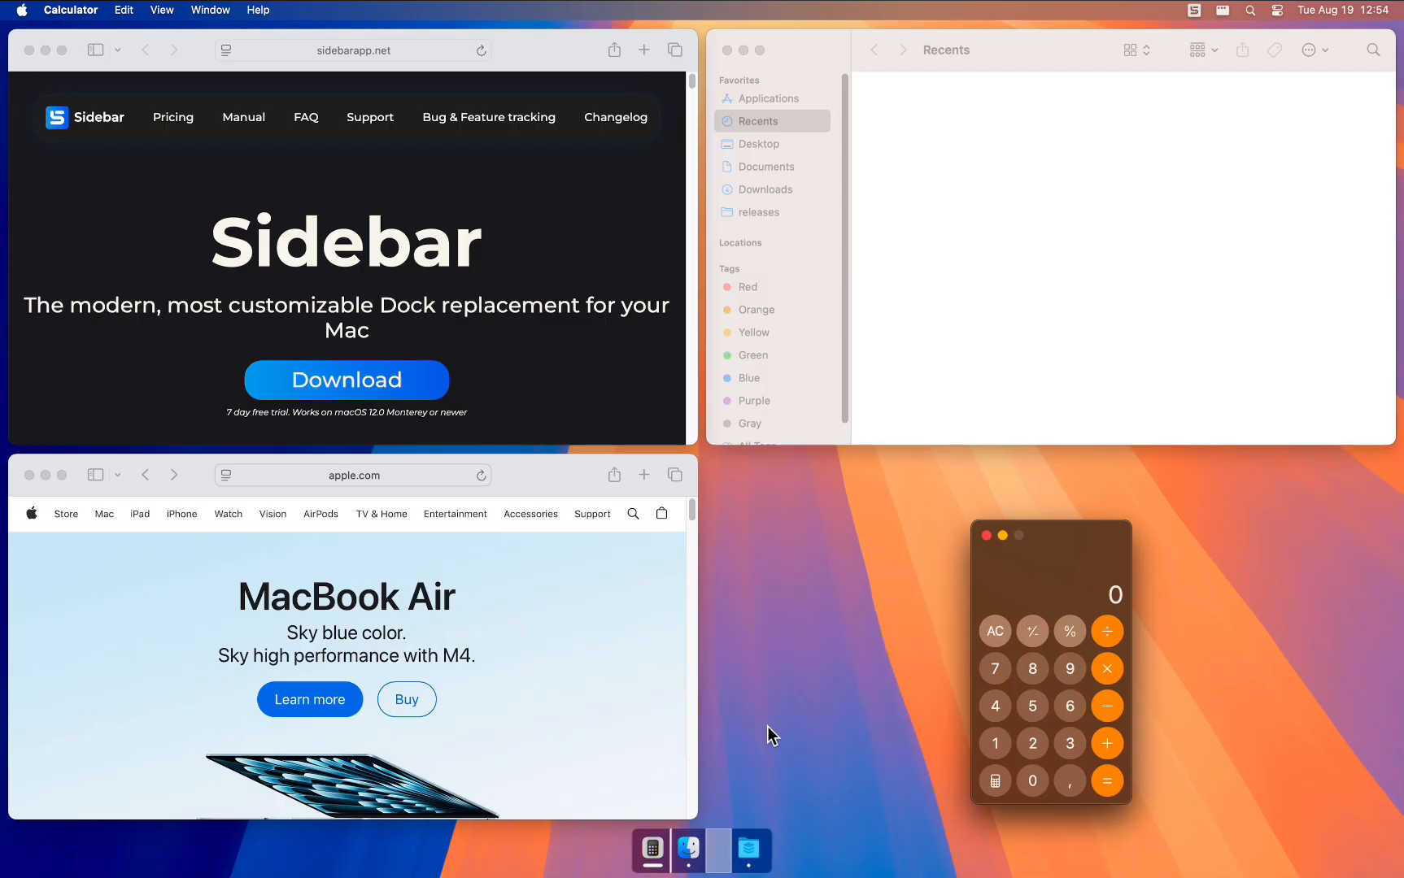
Step: Examine the customisation options of the empty spacer and the stack, and exit customisation mode
click(719, 853)
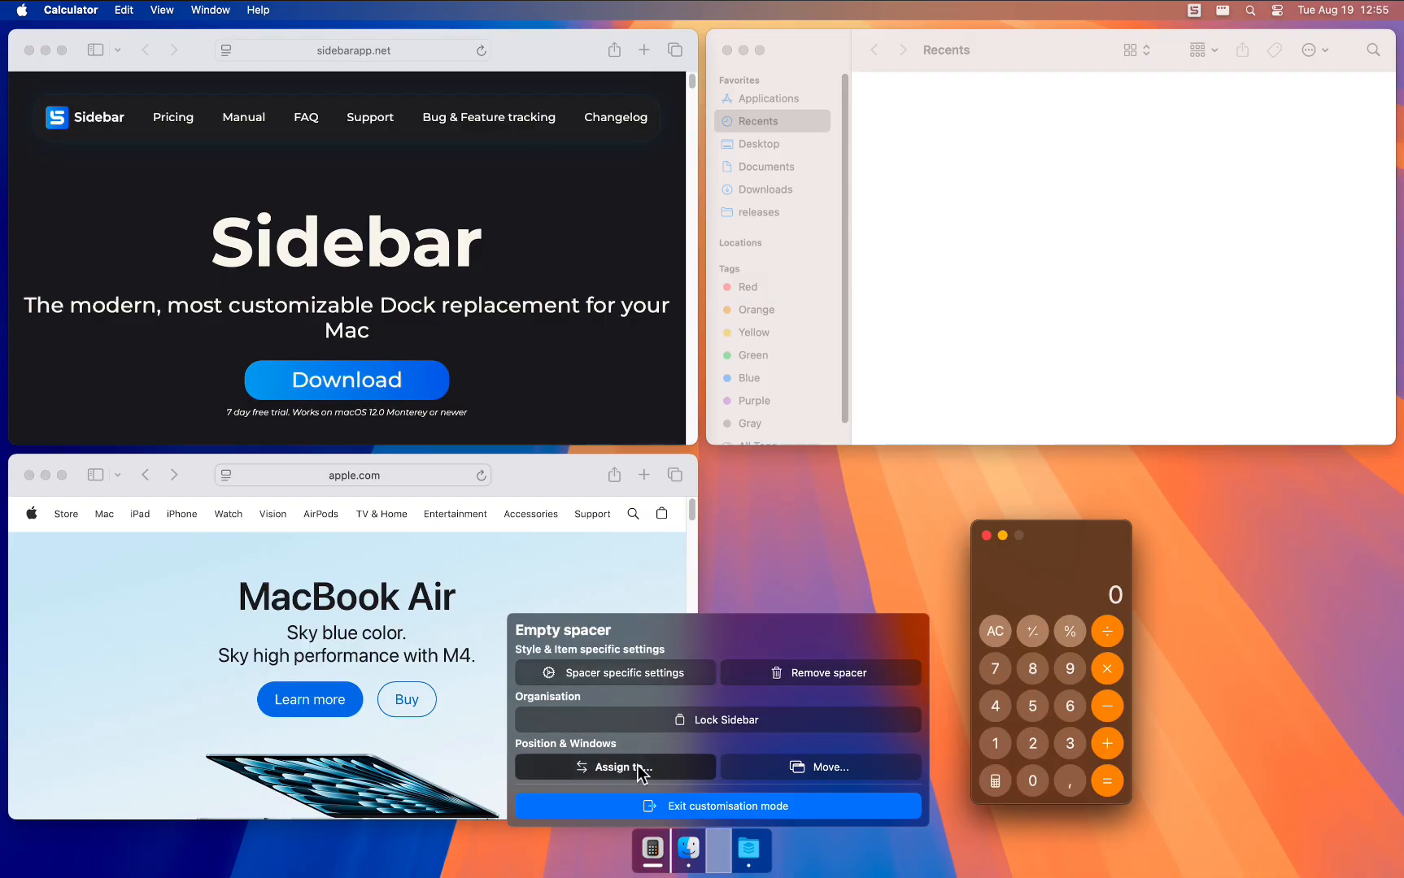
mouse_move(750, 846)
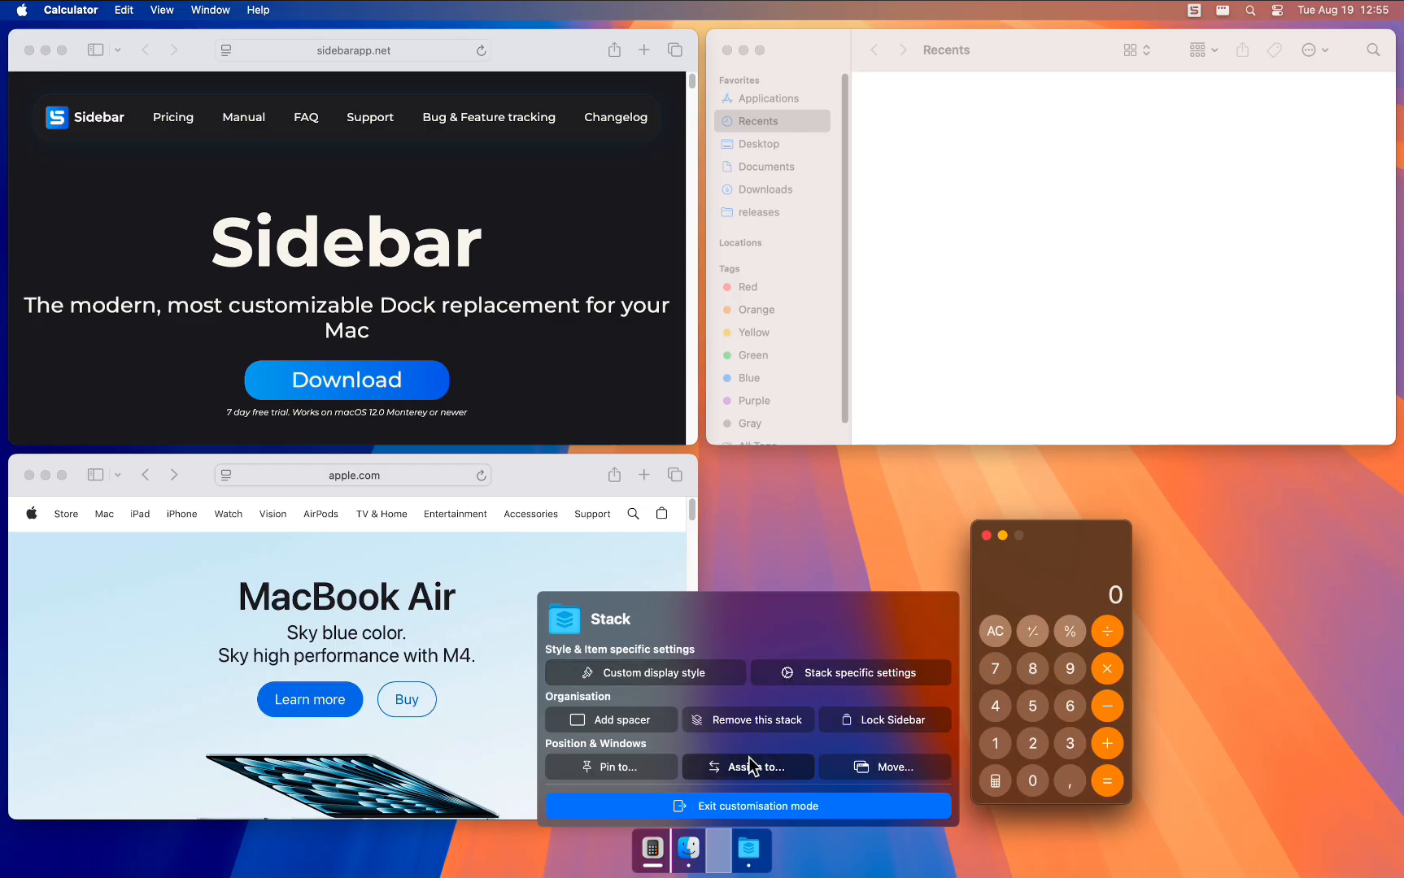
click(761, 810)
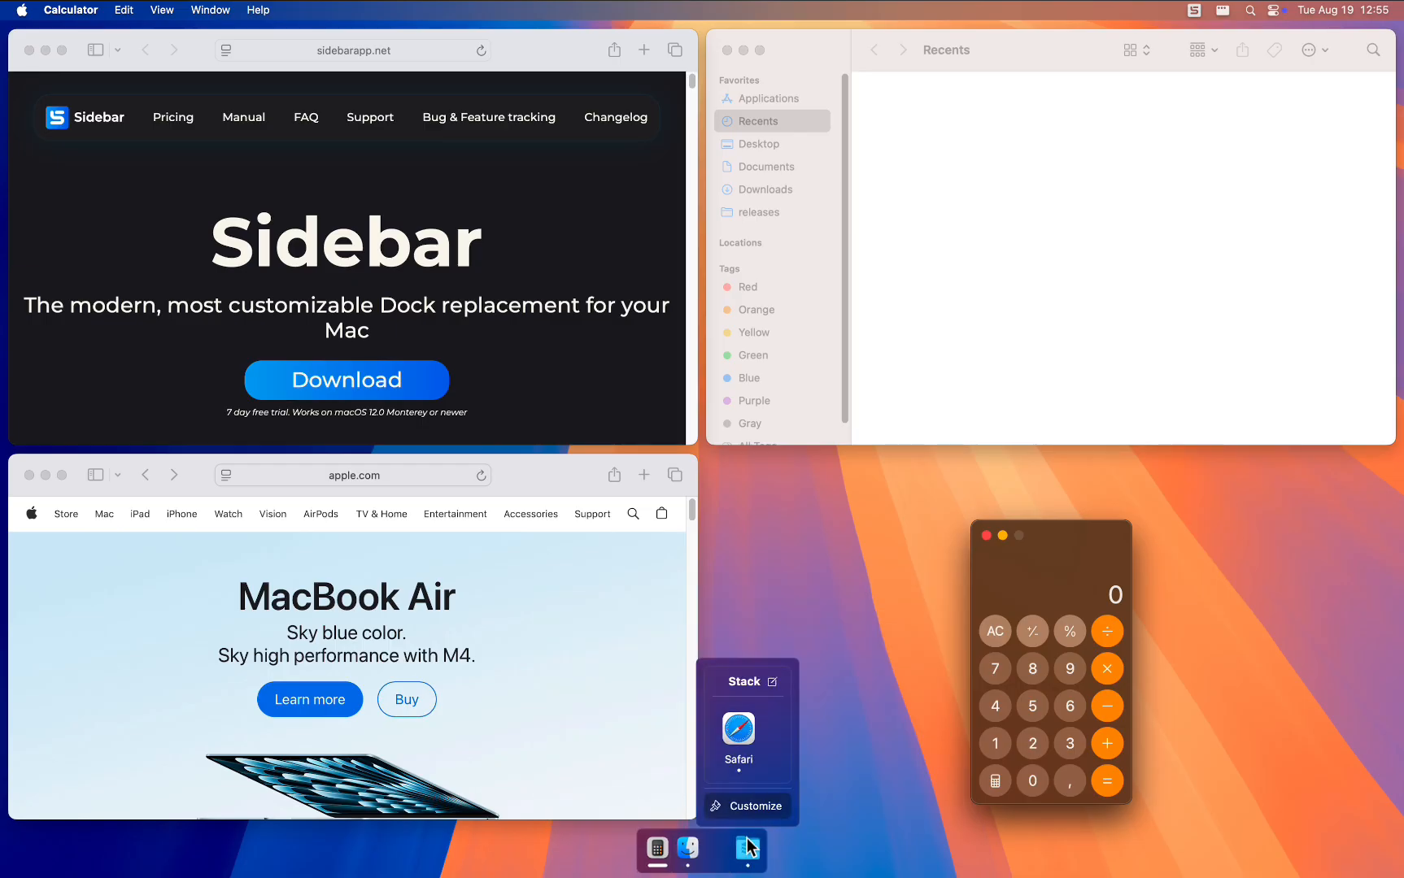
Step: Remove the stack containing Safari and the empty spacer next to Finder through their customisation options
click(750, 809)
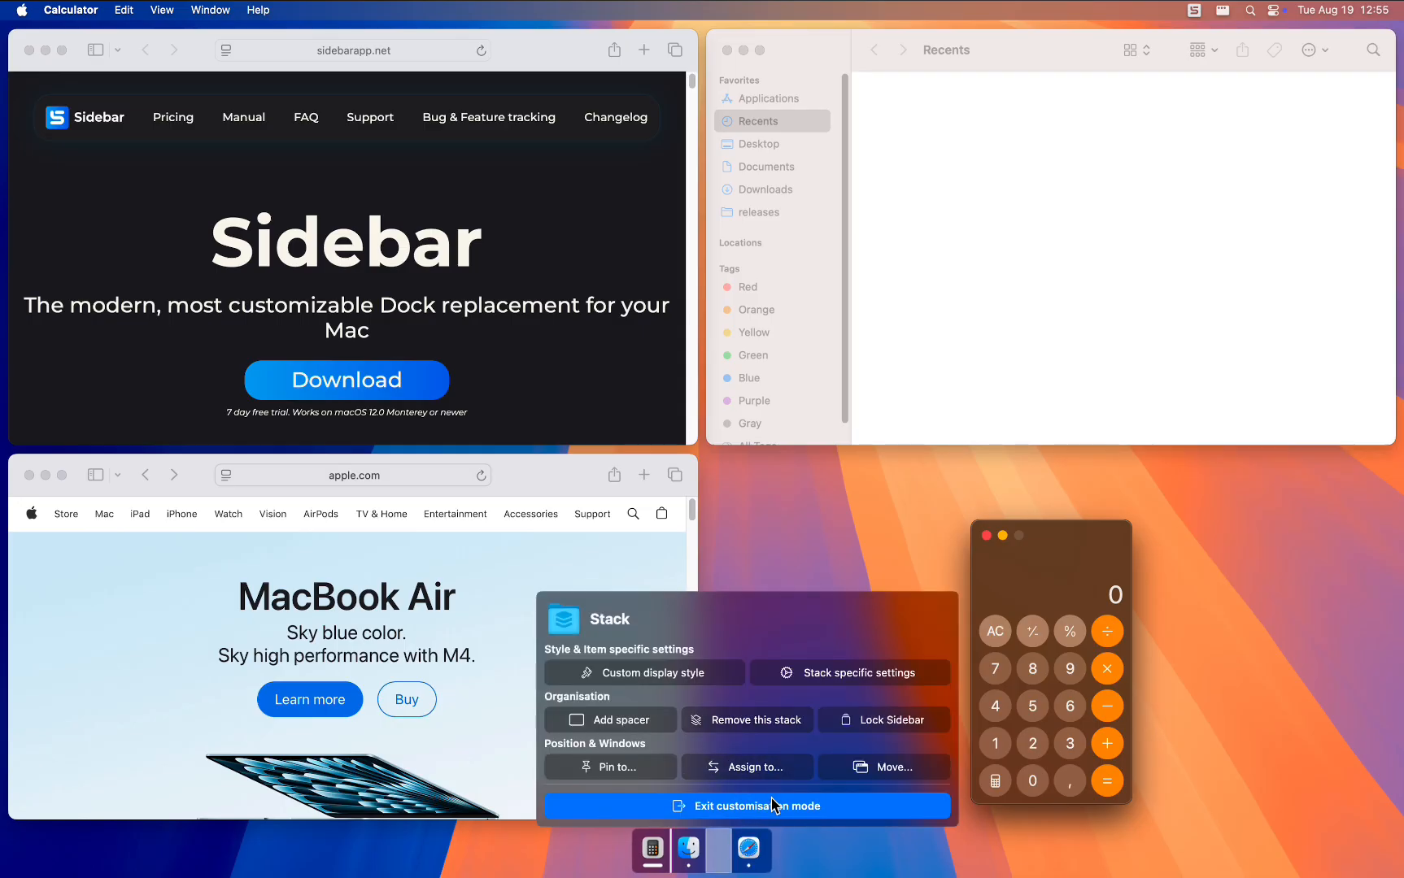
click(685, 805)
mouse_move(727, 847)
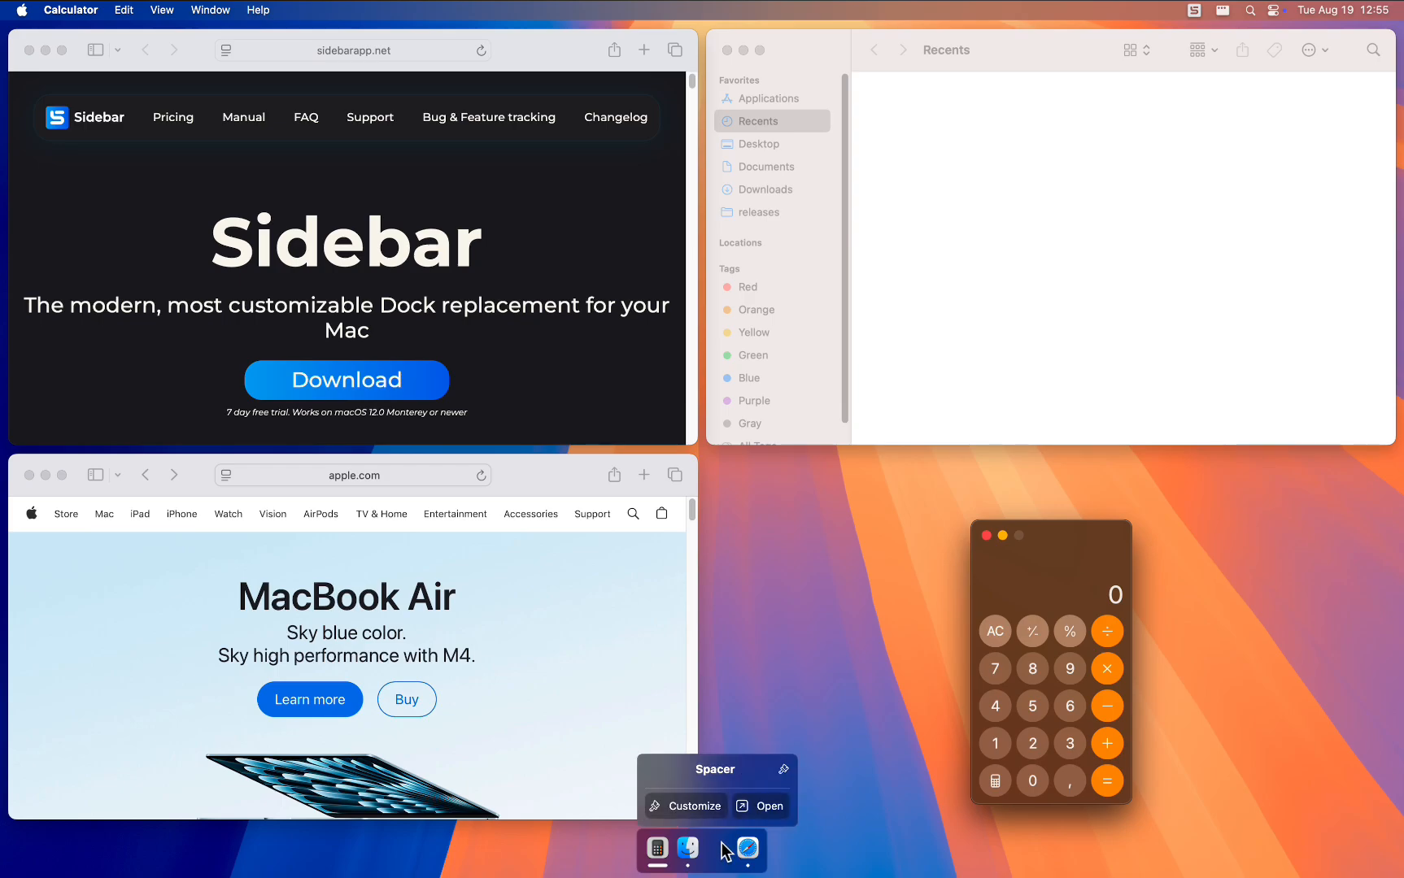
click(720, 813)
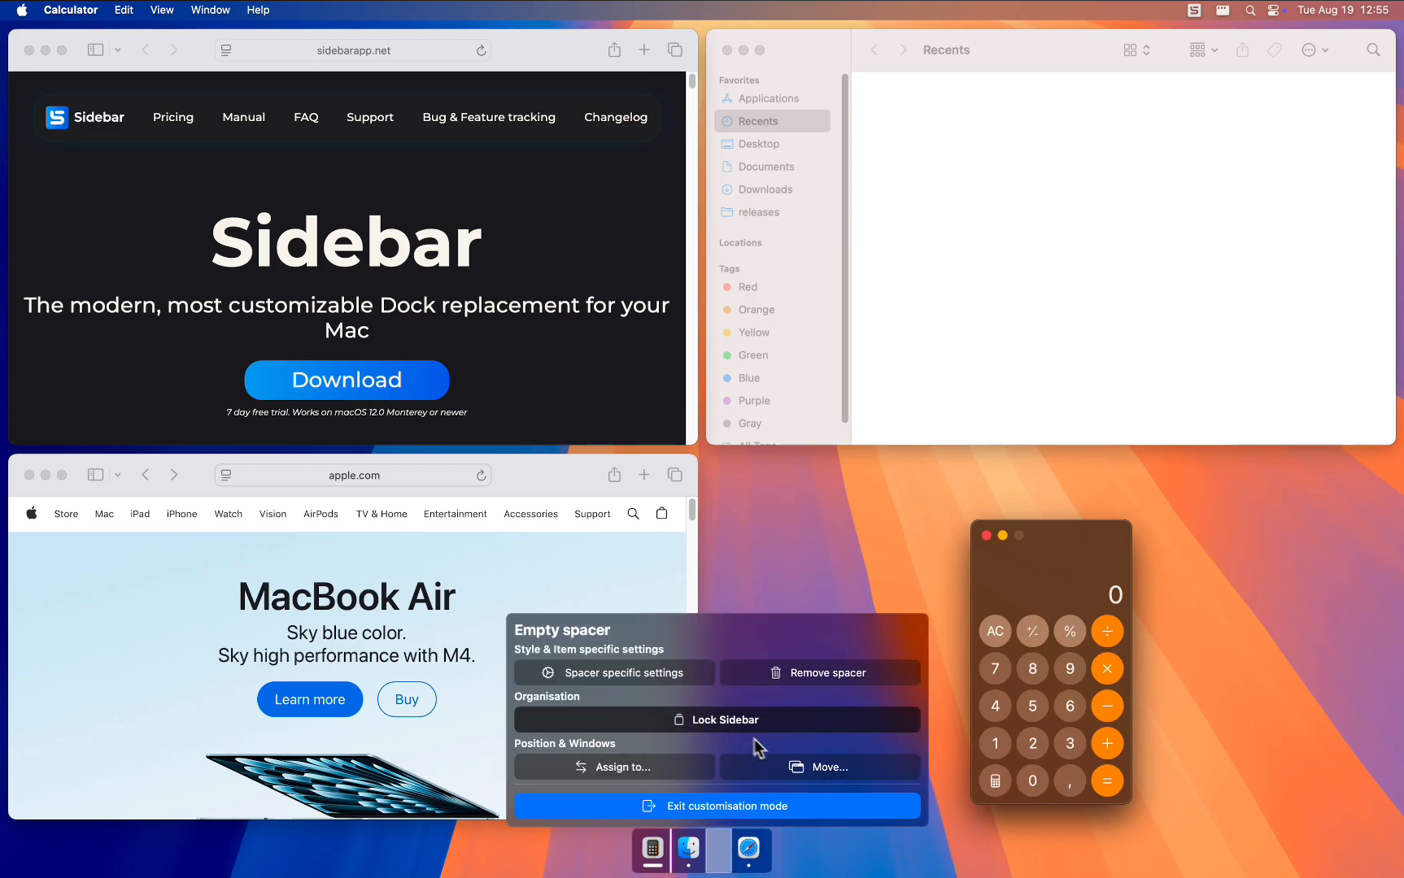
click(795, 676)
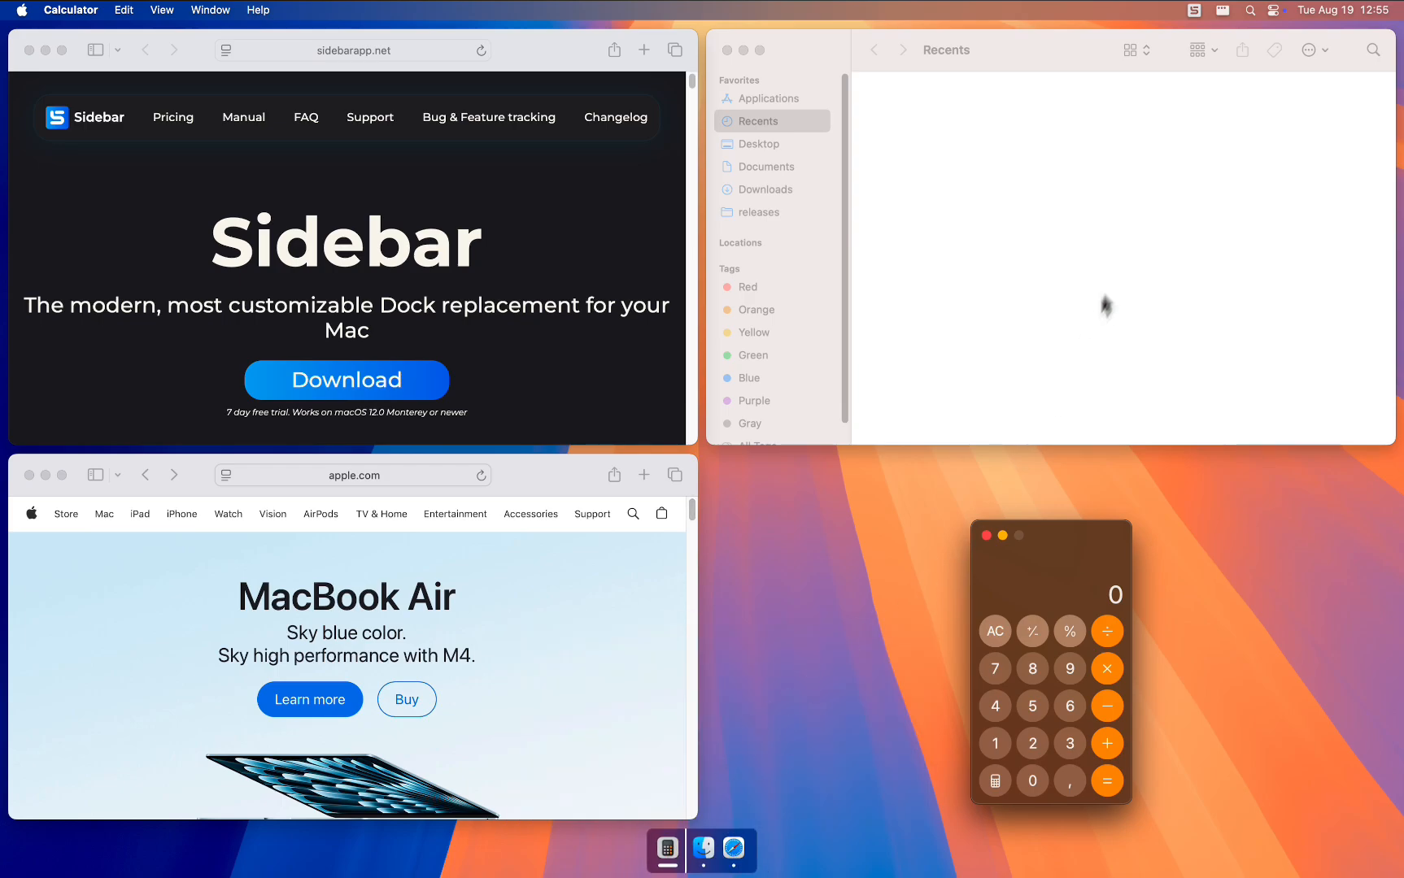
Step: Open Sidebar's settings, exit customisation mode and show the Behaviour settings
click(1194, 10)
click(1204, 49)
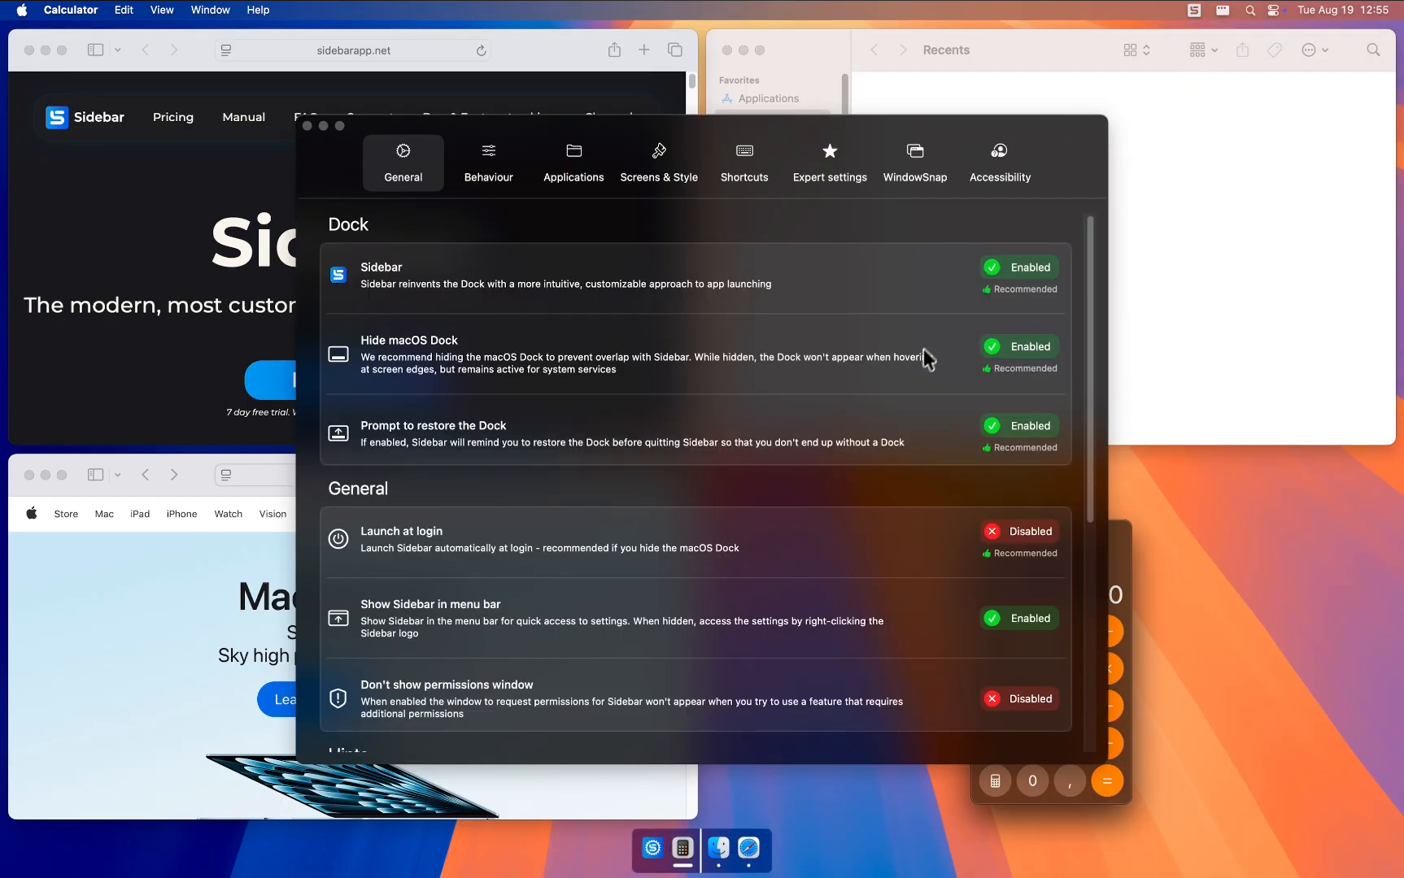
mouse_move(713, 850)
click(719, 807)
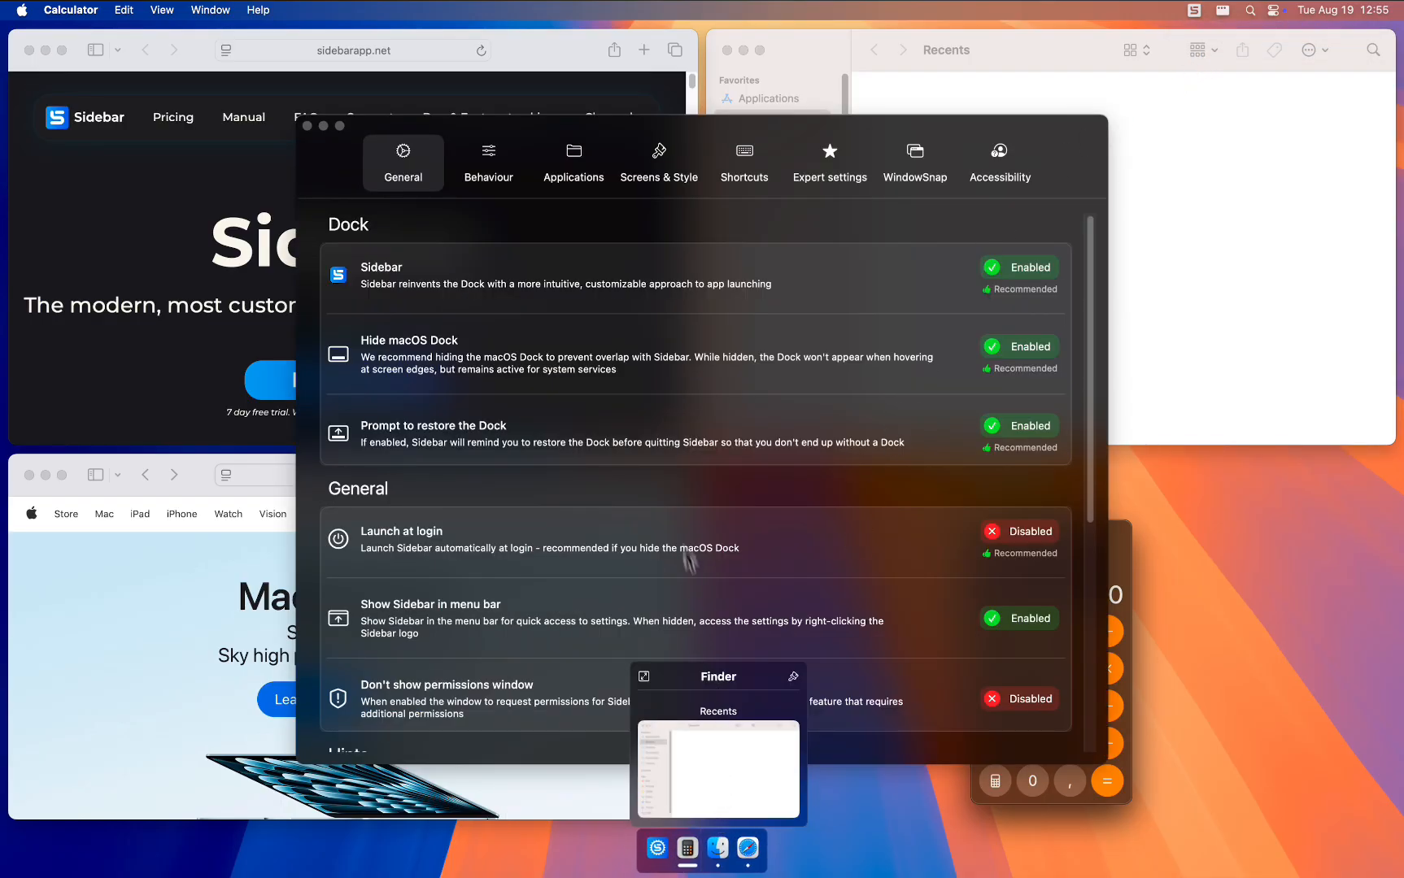
click(488, 167)
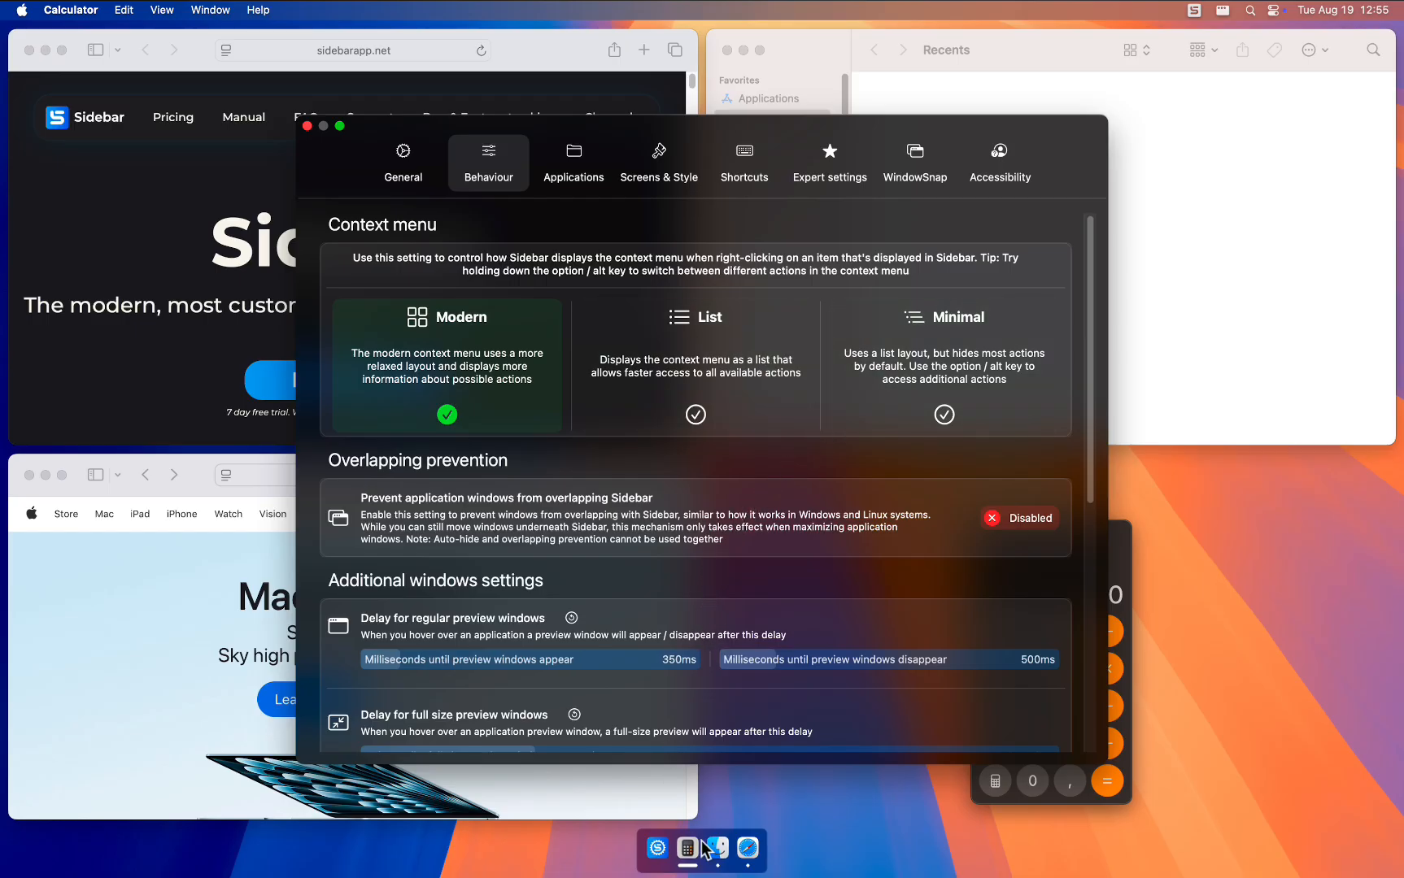
Step: Examine the regular and alternative actions in Finder's modern context menu, such as Quit versus Force quit
mouse_move(719, 854)
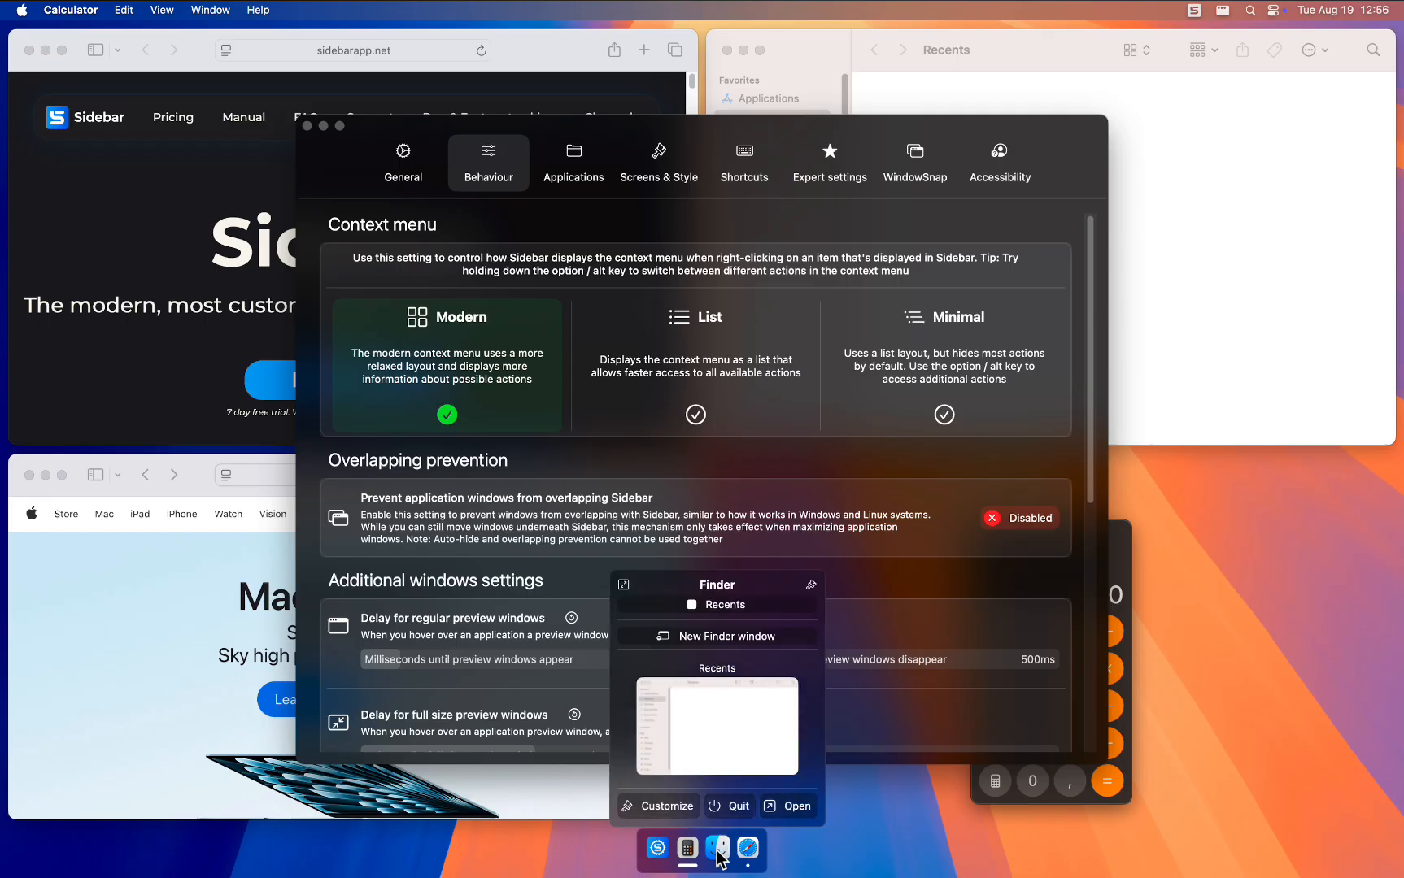
key(alt)
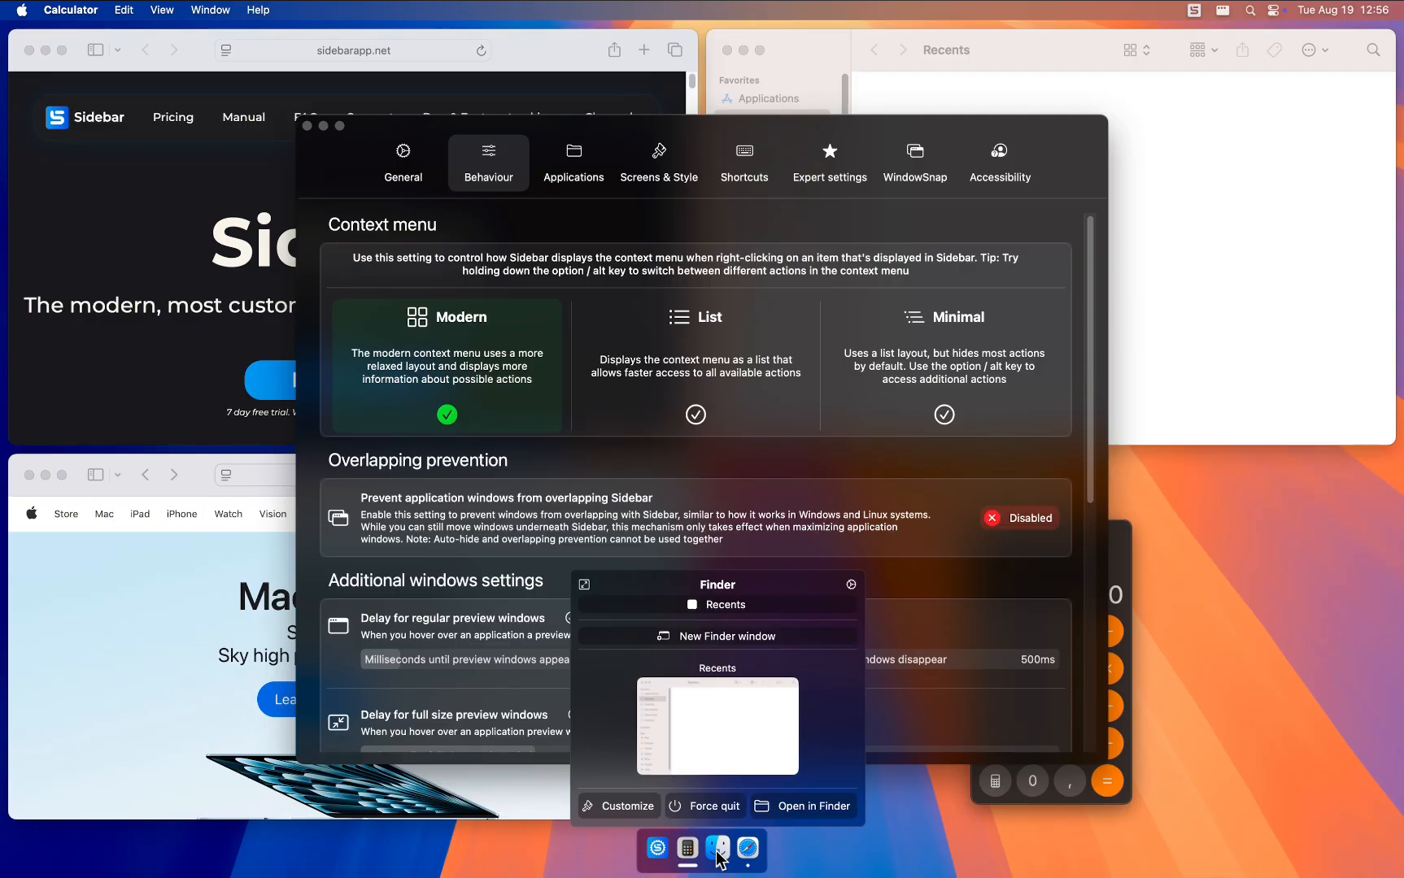
key(alt)
key(alt)
key(alt)
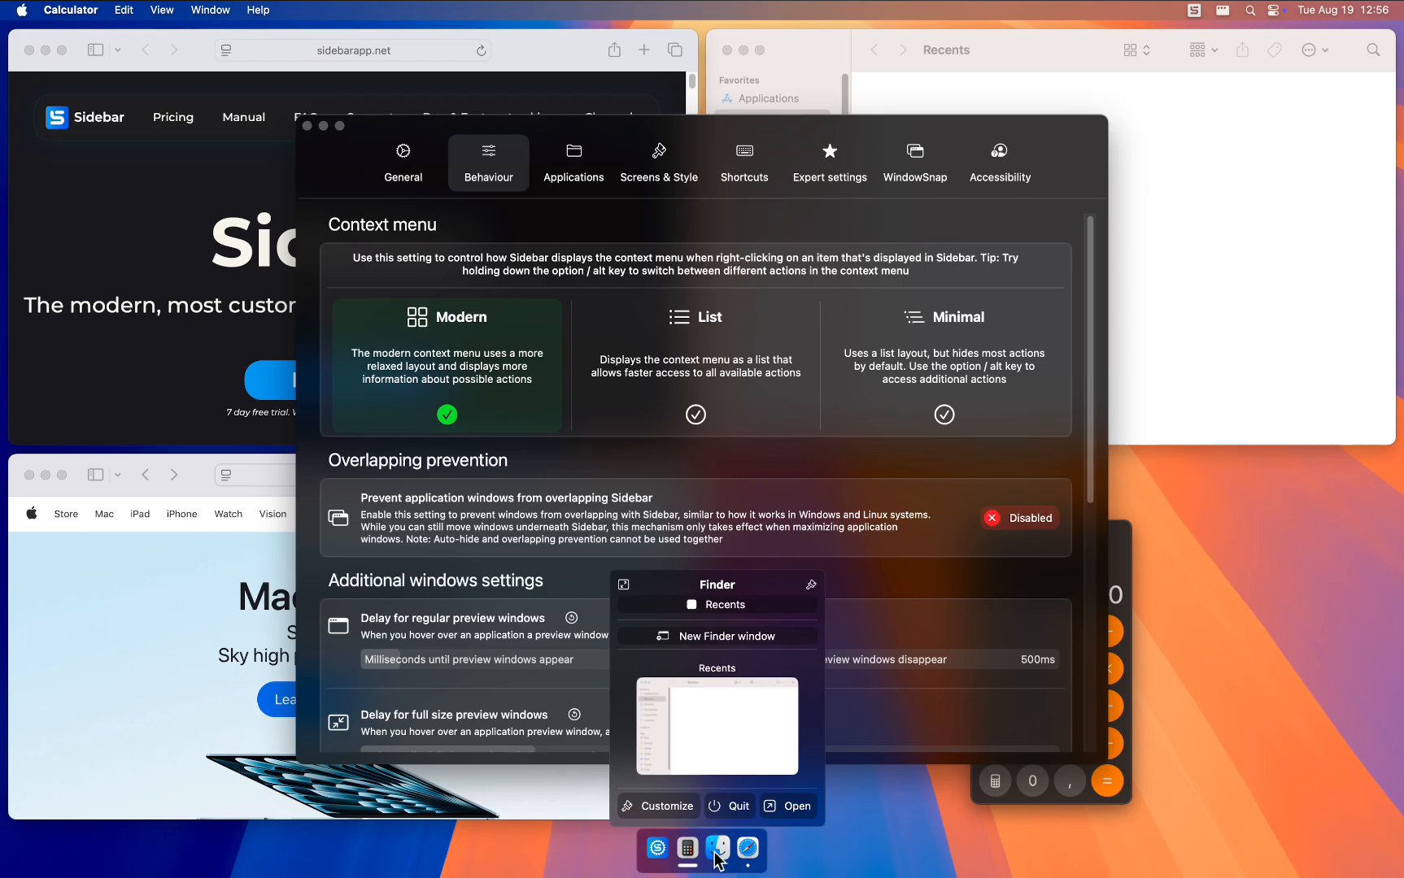
key(alt)
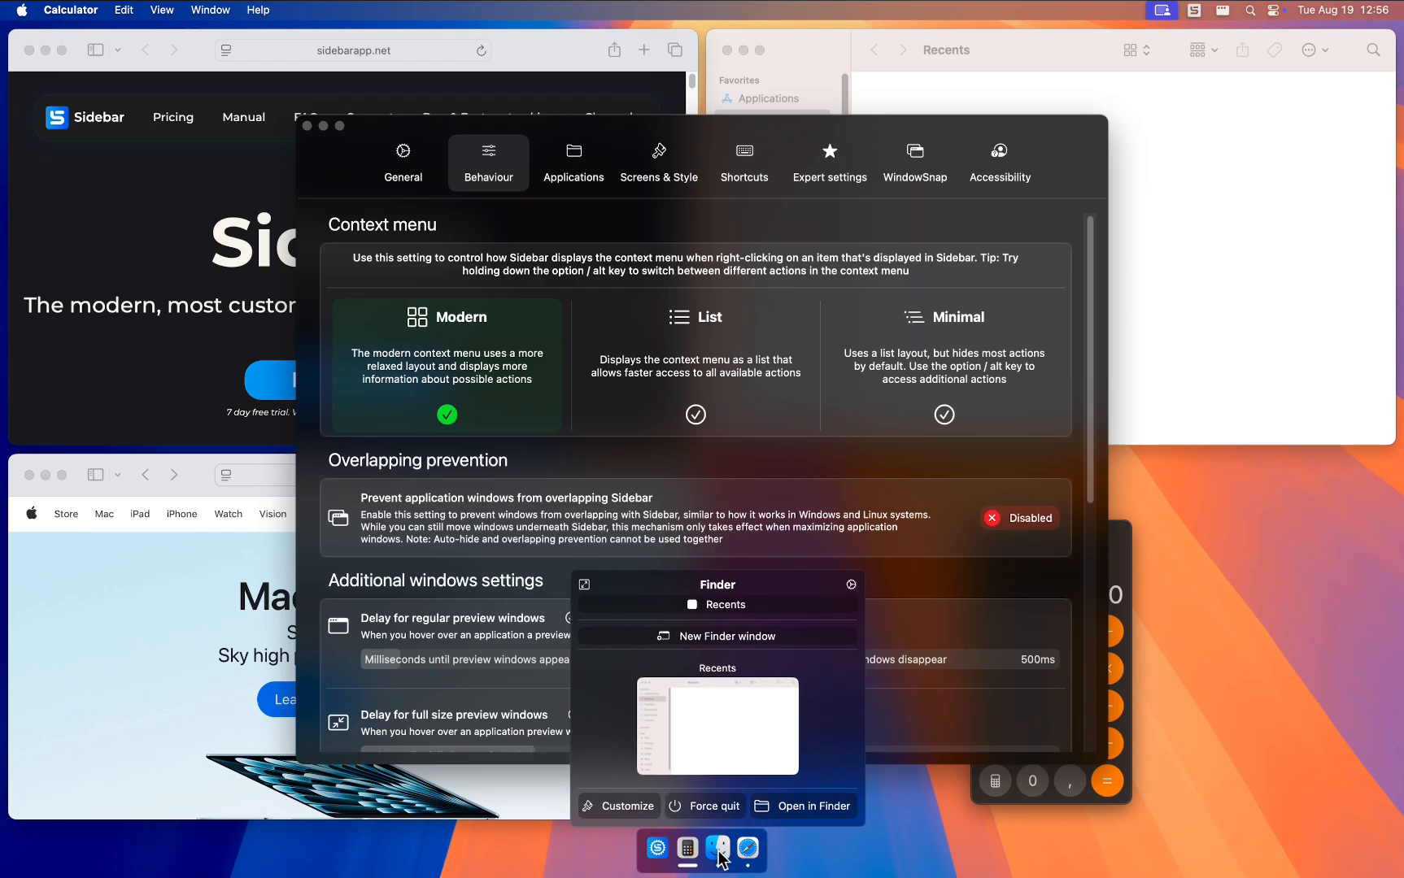
key(alt)
Step: Set the context menu style to List, close the settings and open Finder's context menu
click(699, 345)
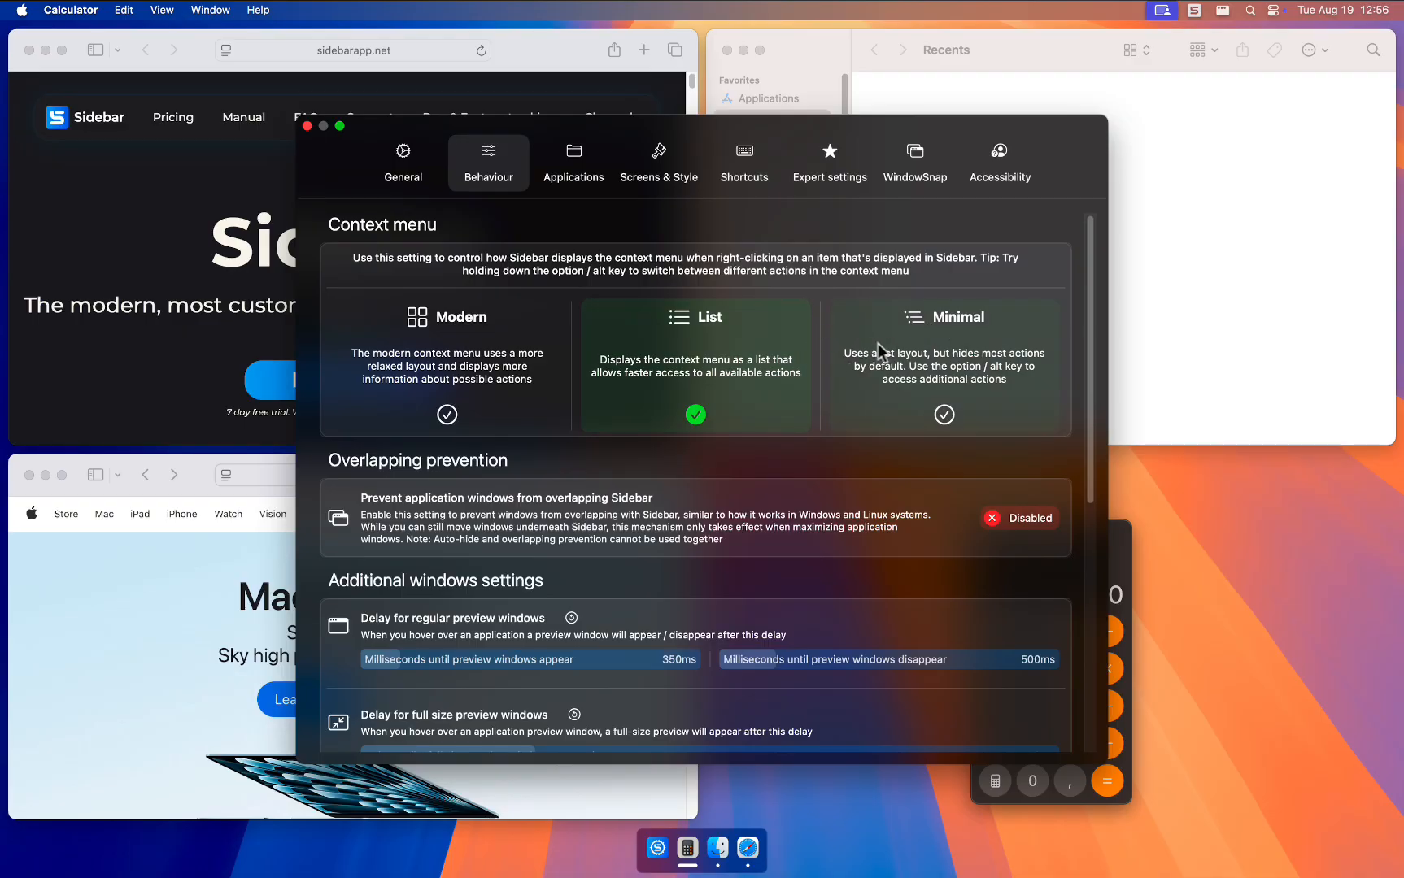
click(307, 126)
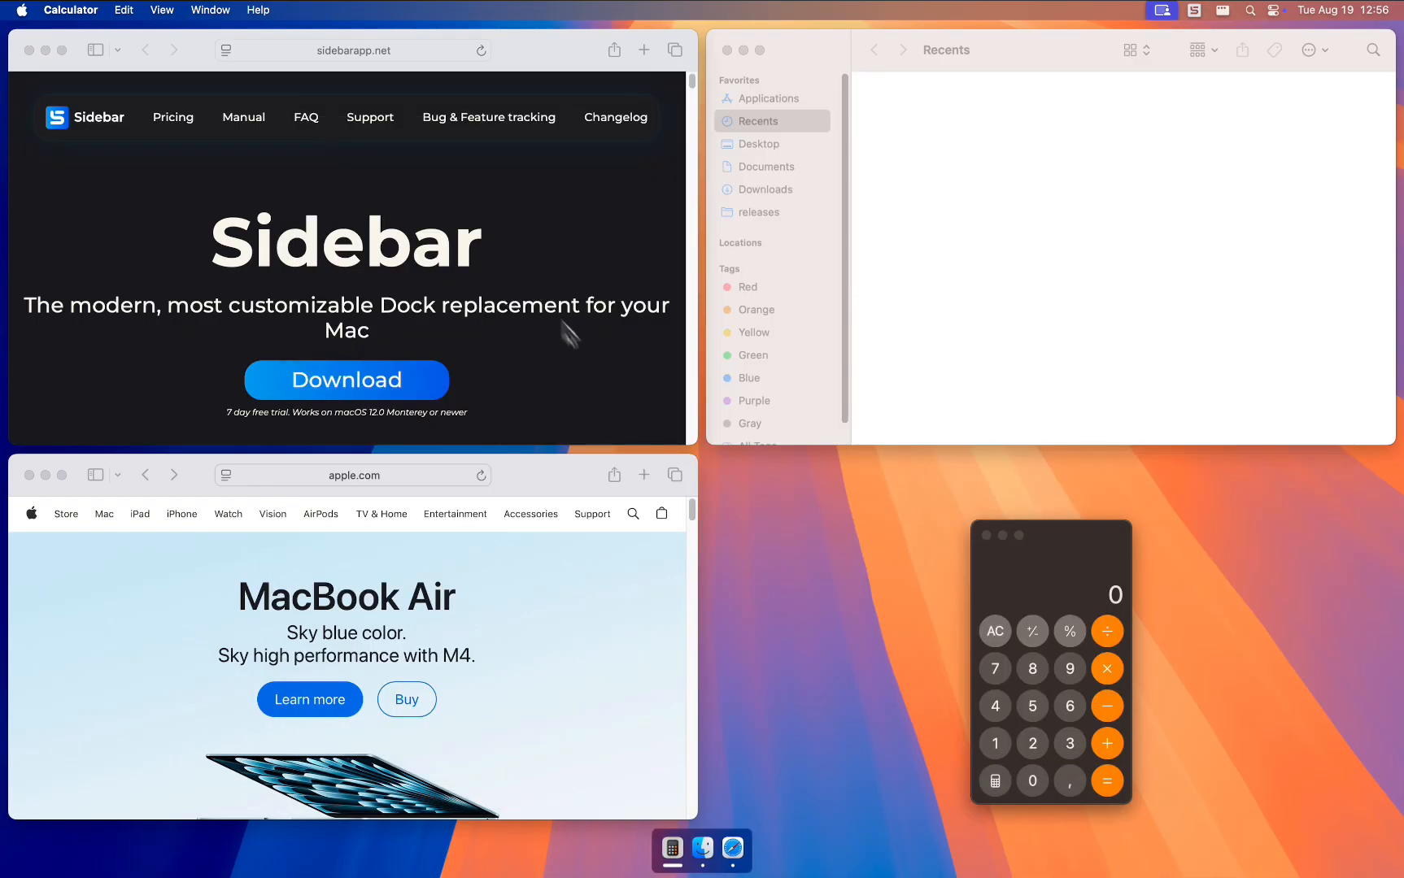
right_click(706, 849)
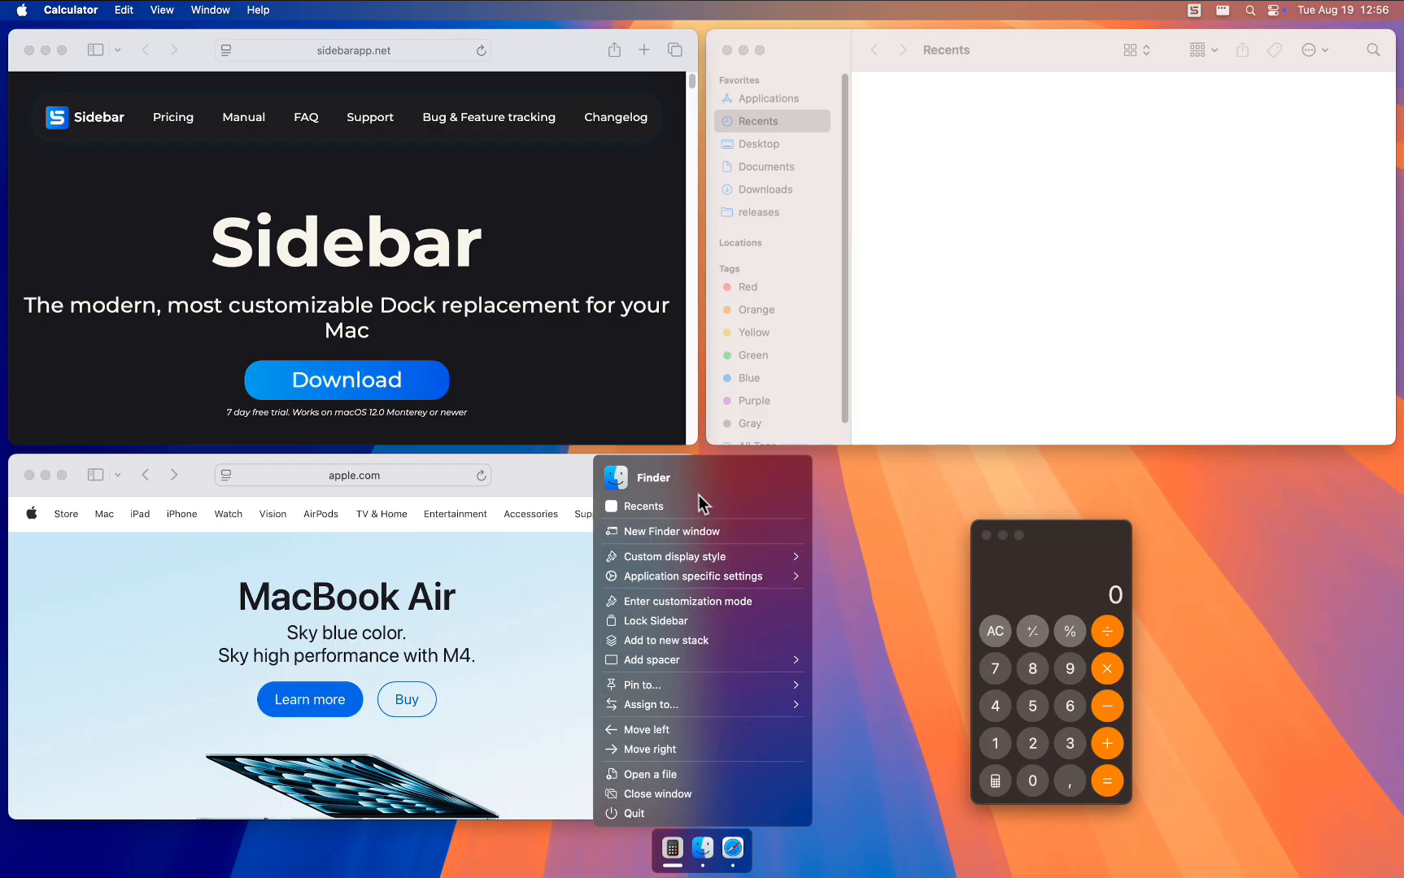
Step: Enter customisation mode from the header of Finder's list context menu and exit it again
click(657, 478)
click(676, 480)
click(620, 479)
click(697, 807)
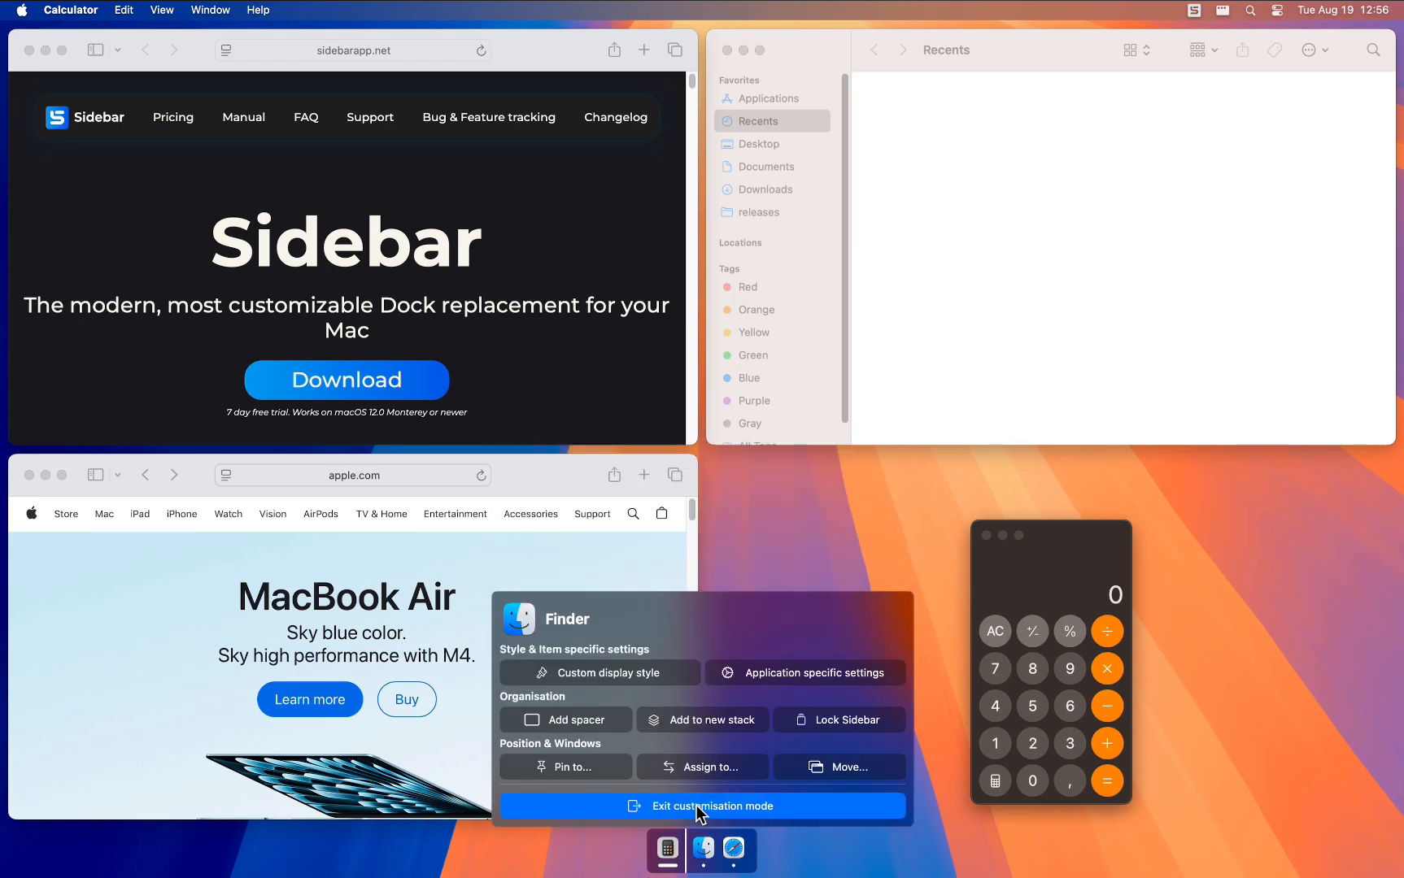
click(697, 806)
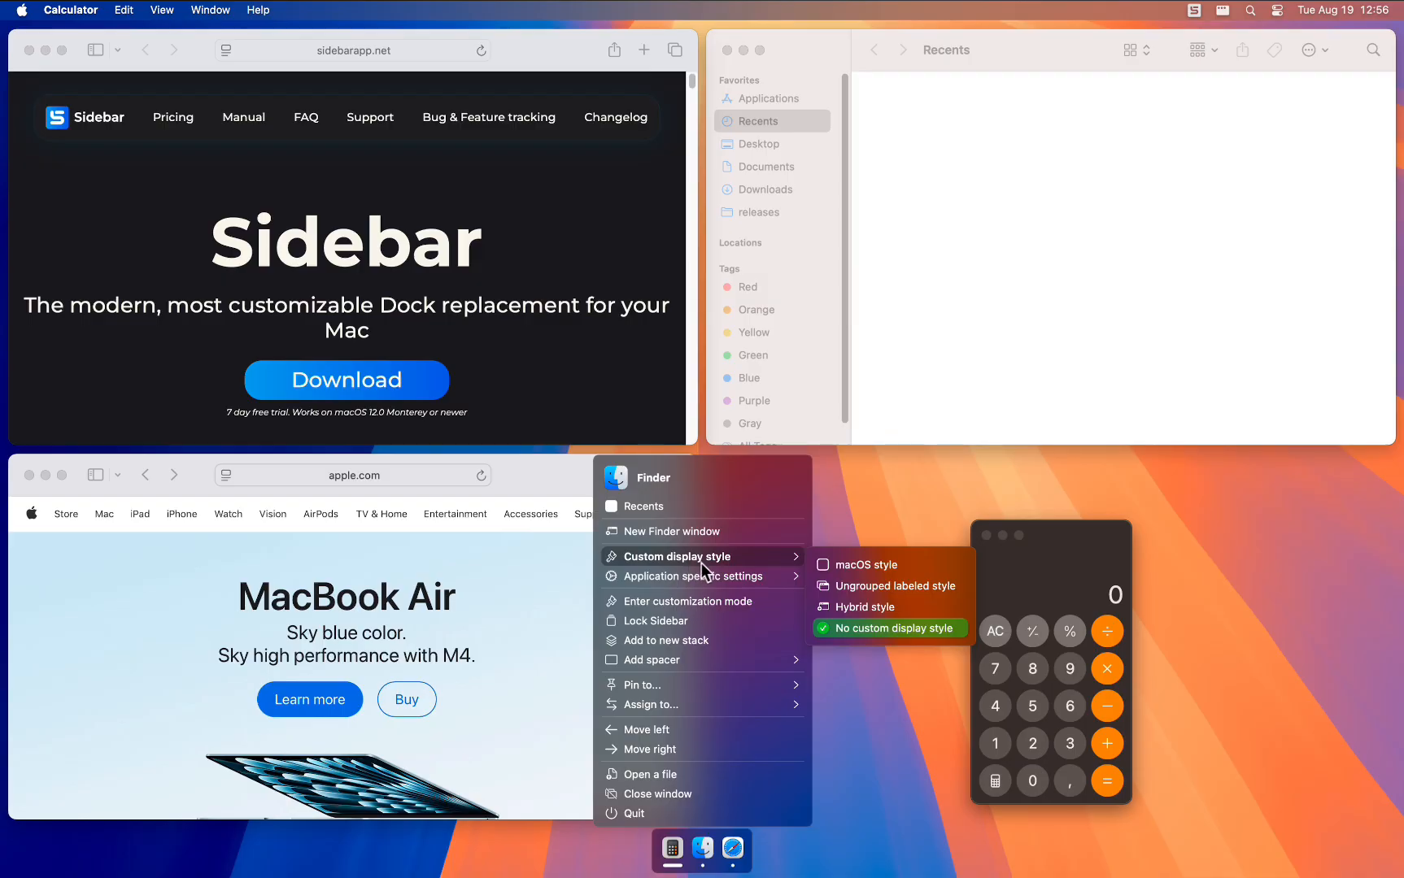
Step: Examine the submenus and alternative actions of Finder's list context menu and dismiss it
mouse_move(728, 574)
key(alt)
key(alt)
key(alt)
key(alt)
click(876, 506)
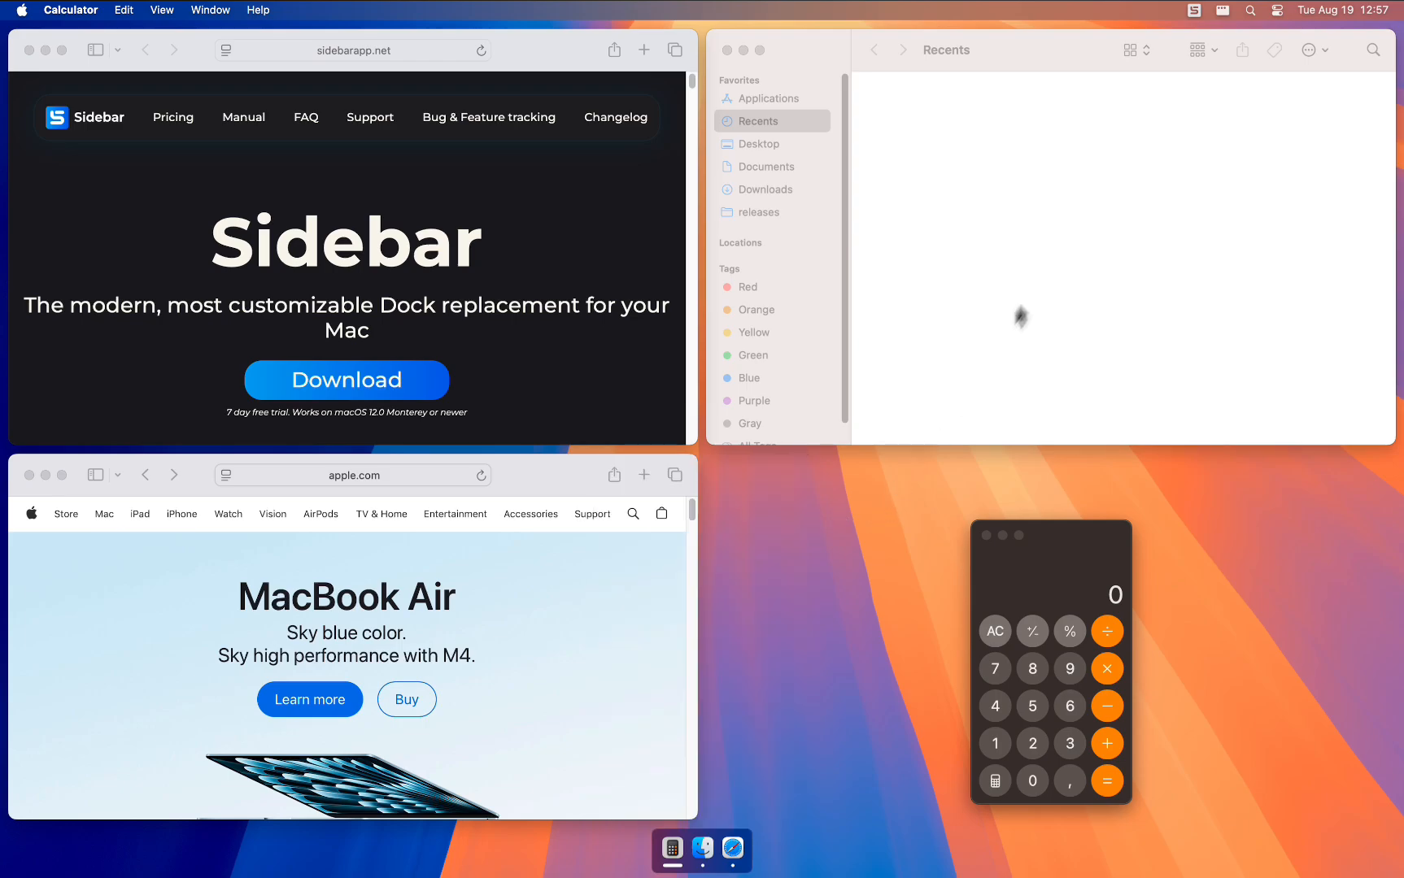
Step: Set the context menu style to Minimal in Sidebar's Behaviour settings and close the settings
click(1194, 9)
click(1212, 51)
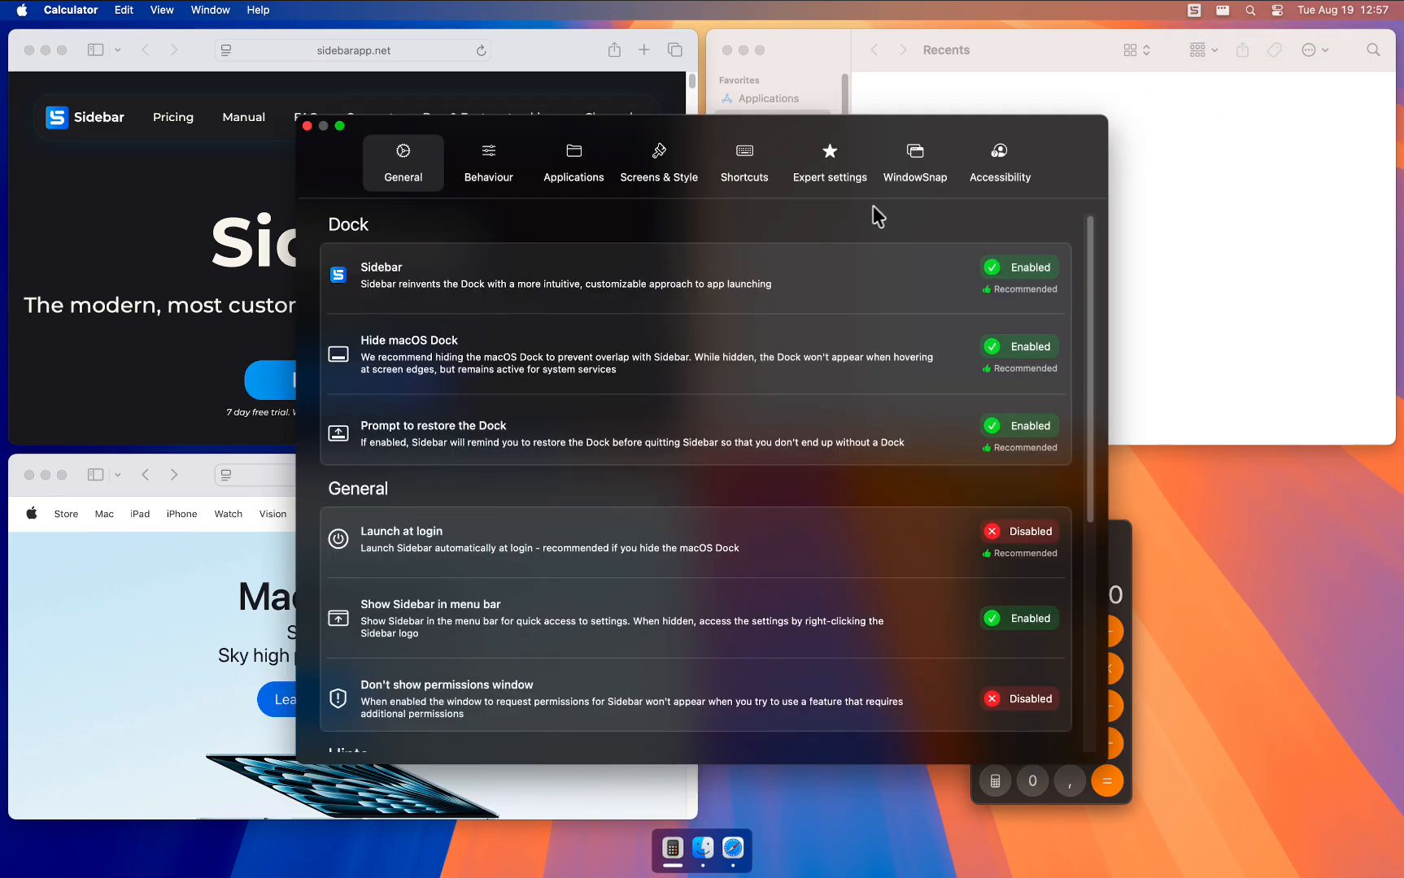
click(487, 163)
click(910, 327)
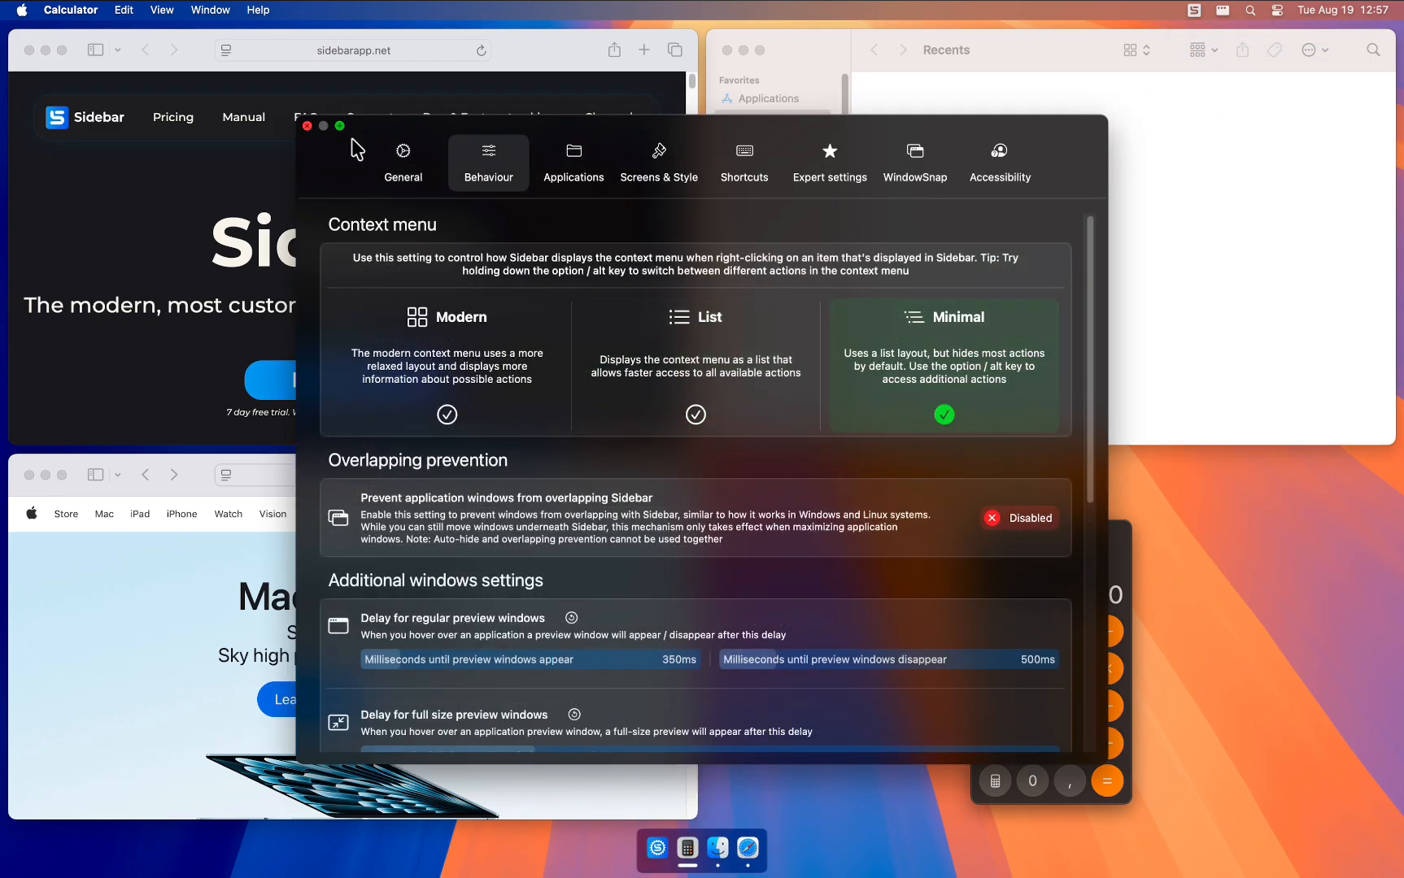
click(307, 125)
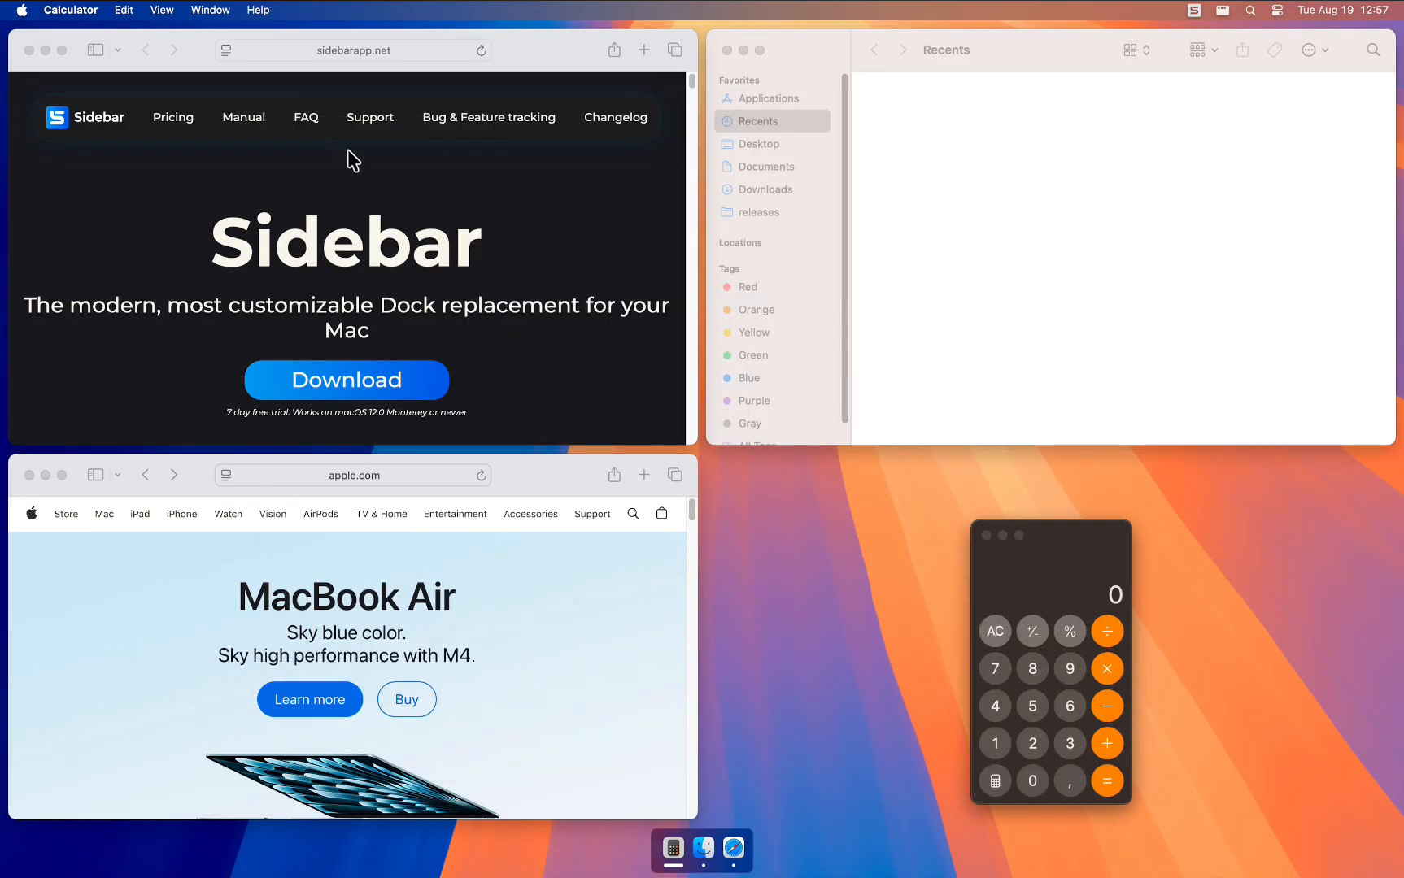
Step: Compare Finder's reduced minimal context menu with its expanded set of additional actions, and dismiss it
right_click(701, 846)
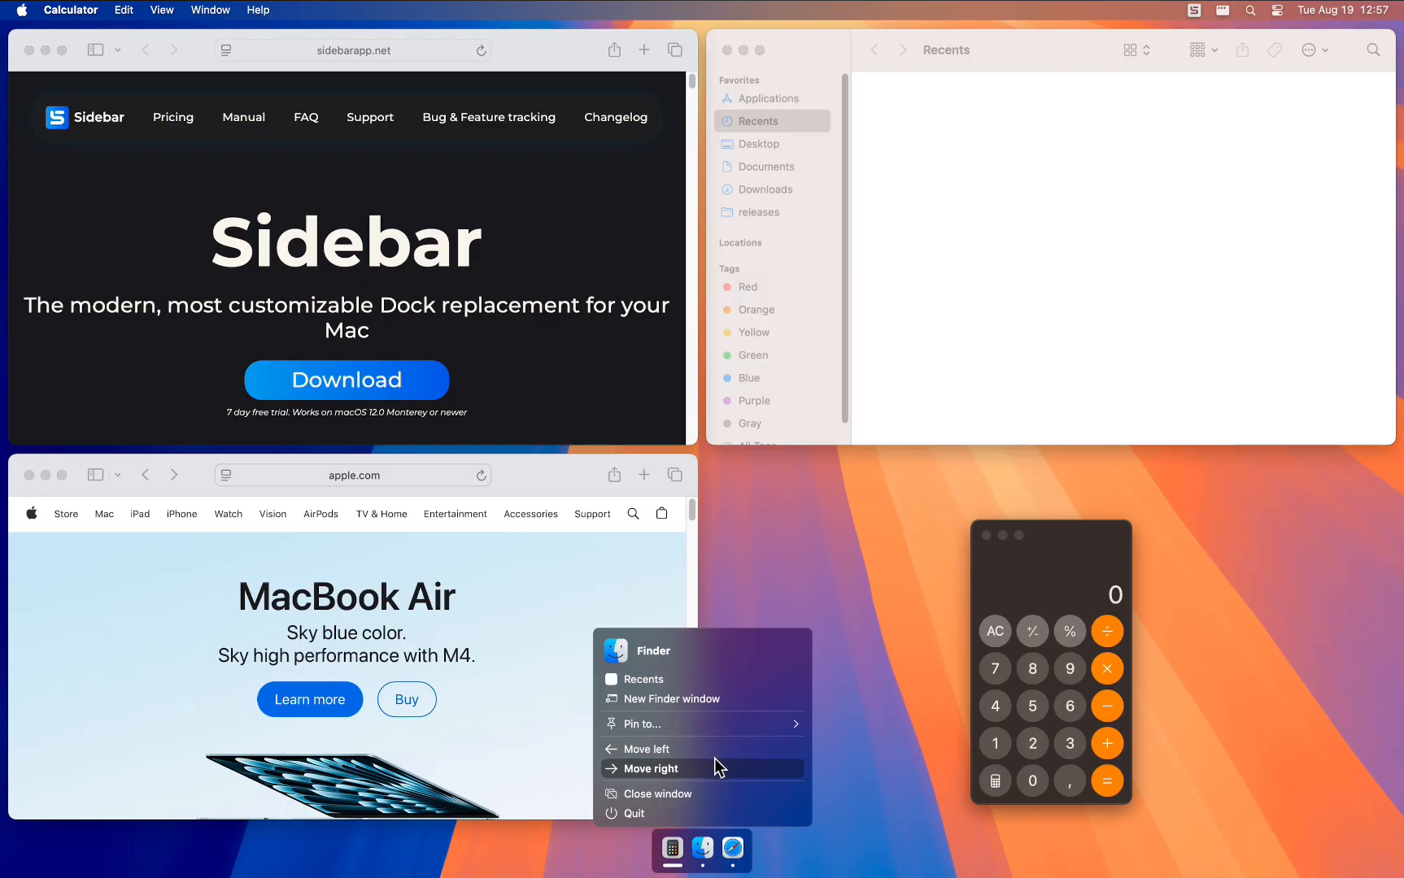
key(alt)
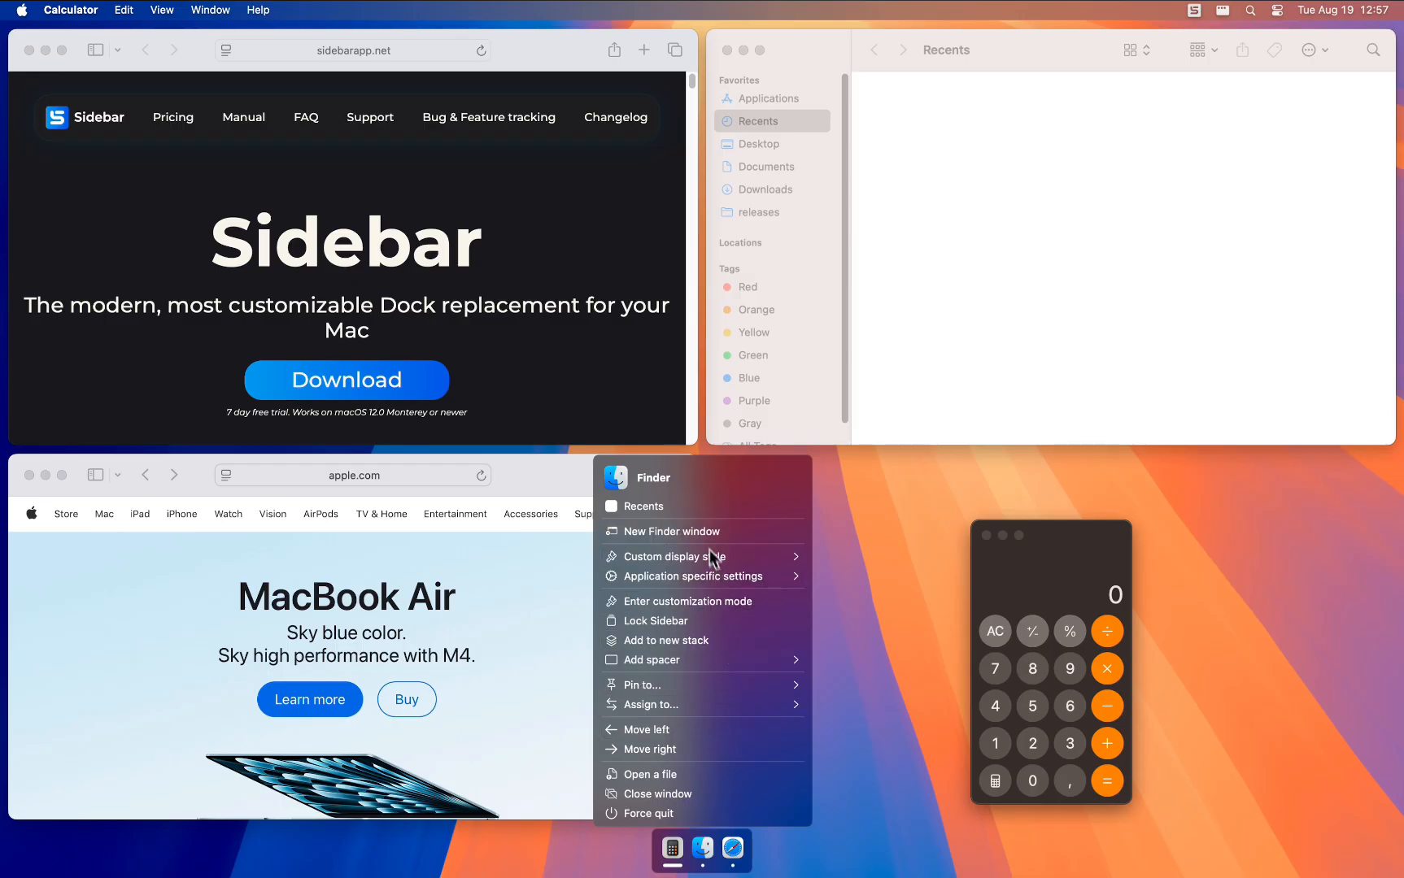
click(743, 475)
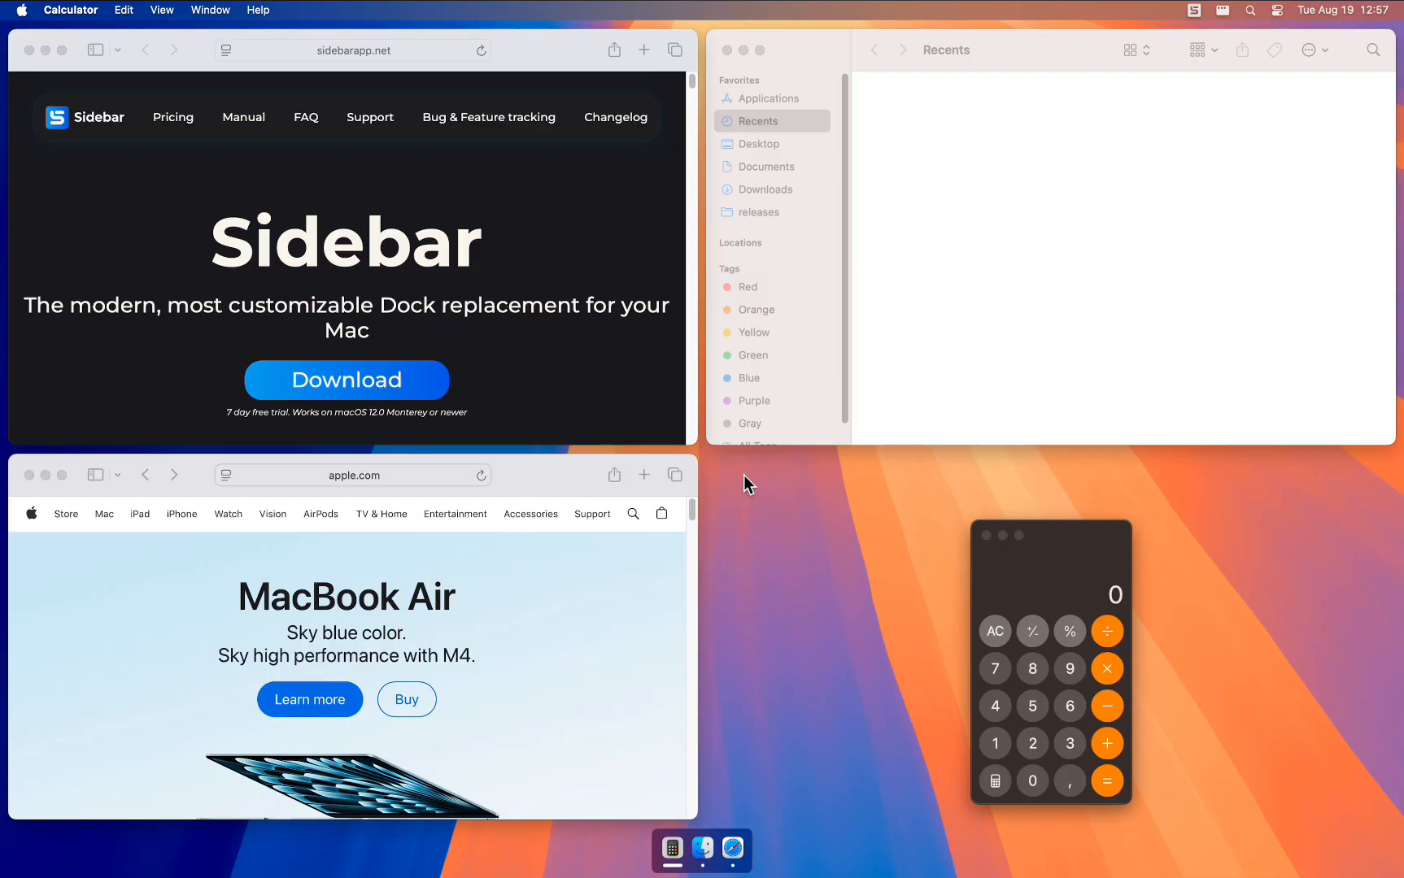
right_click(702, 845)
key(alt)
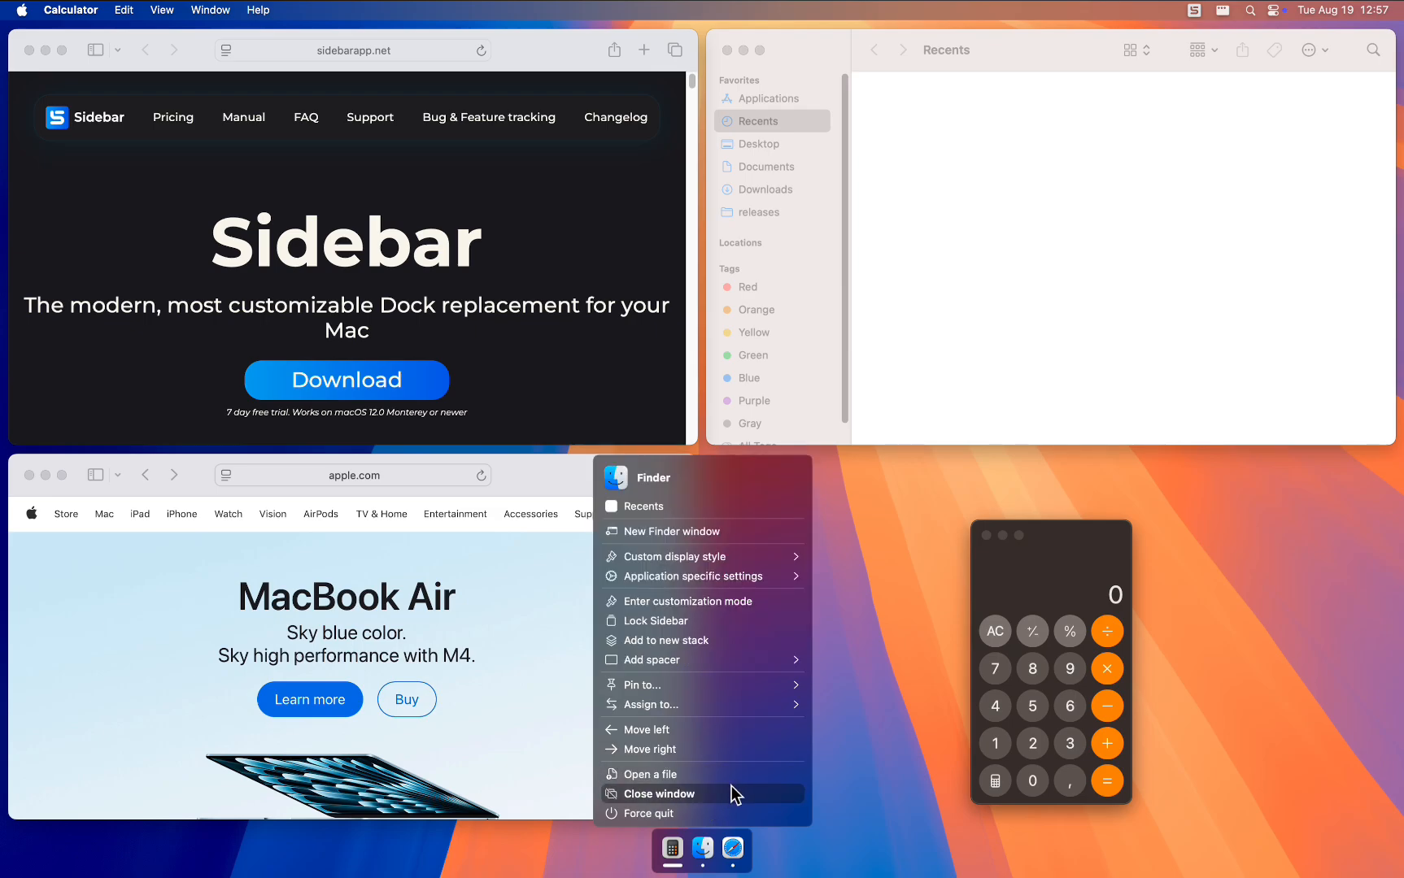
key(alt)
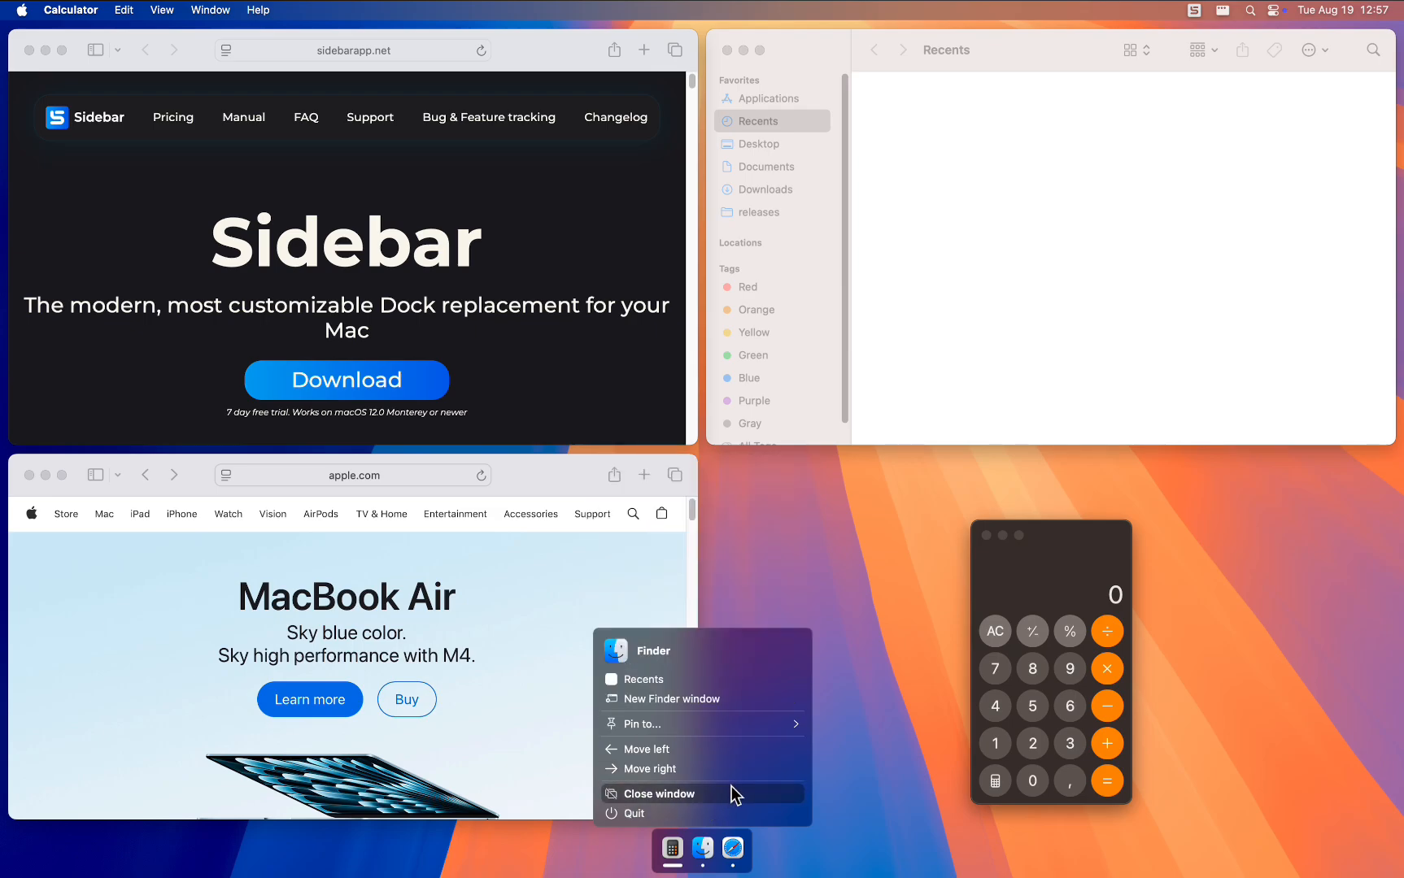
key(alt)
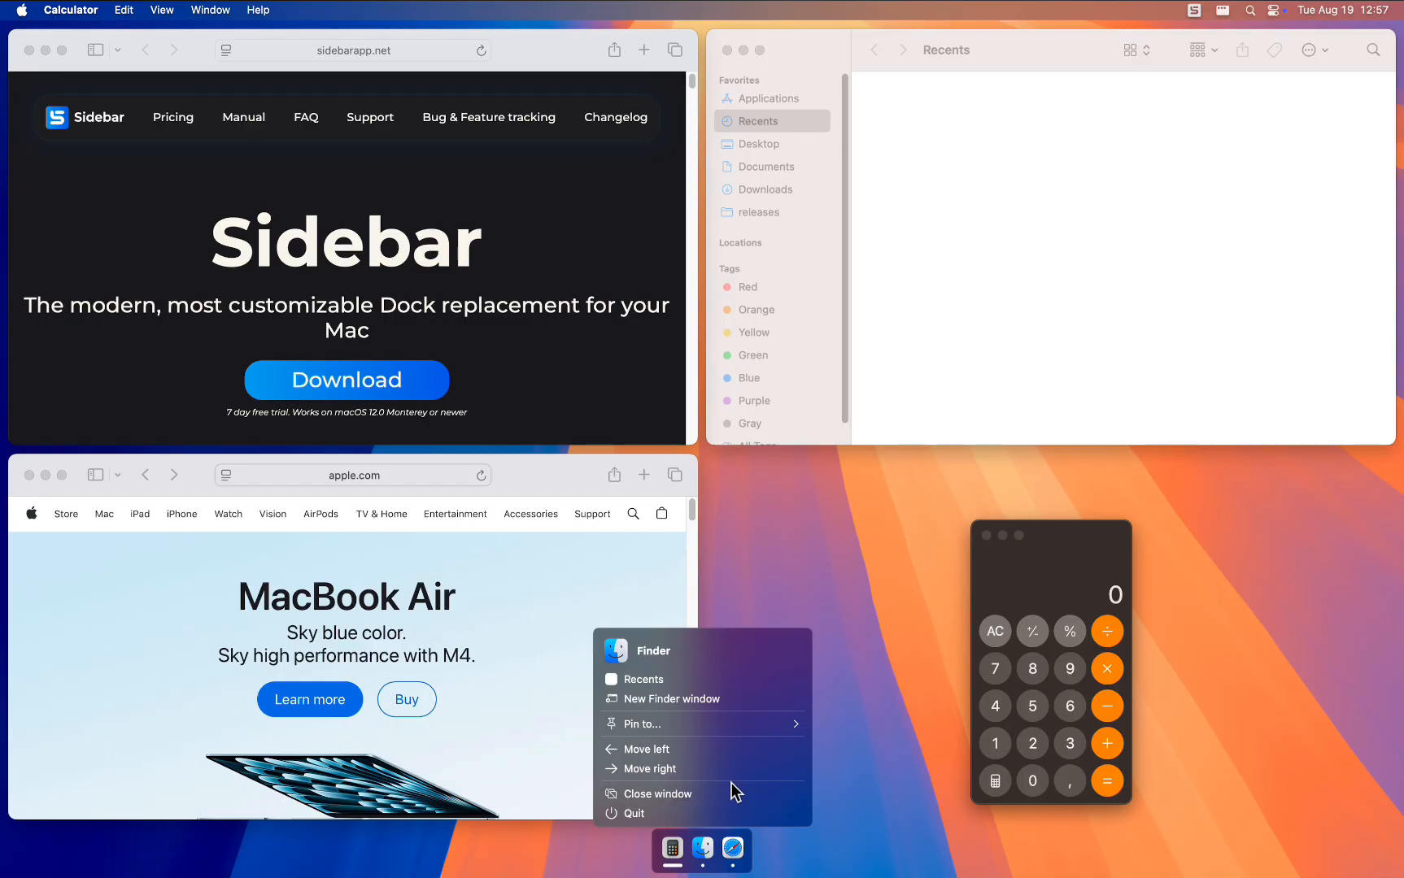
key(alt)
click(842, 792)
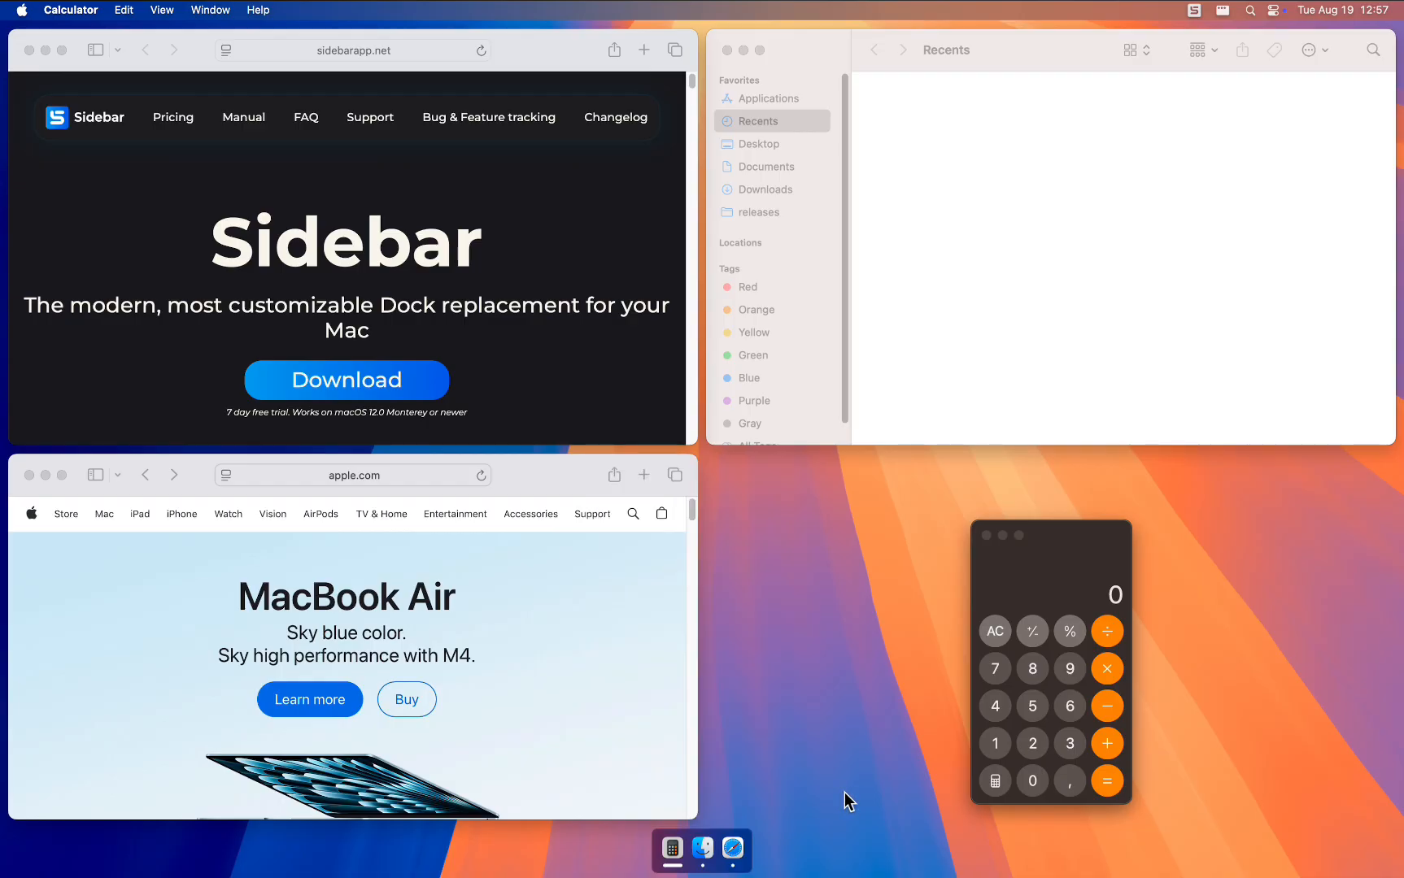